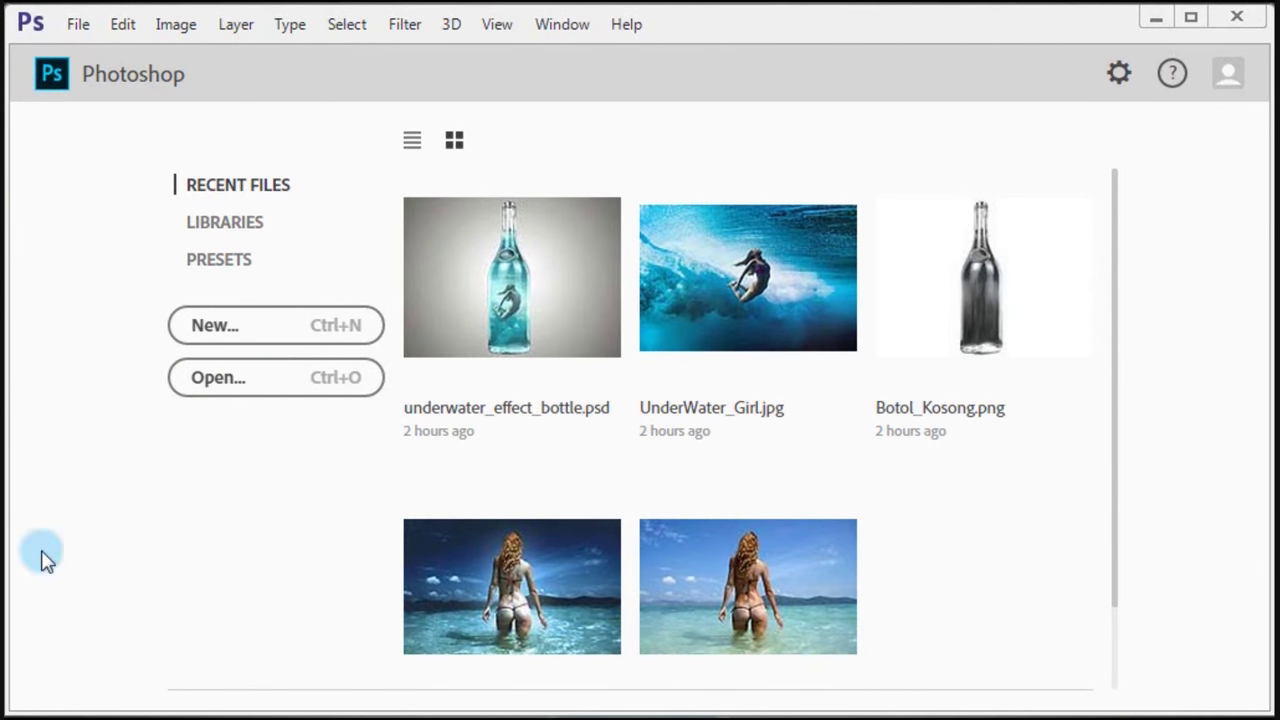
- Create a 2630 × 1930 px, 300 ppi document with a light grey c4c6c2 background
{"action": "left_click", "coordinate": [265, 342]}
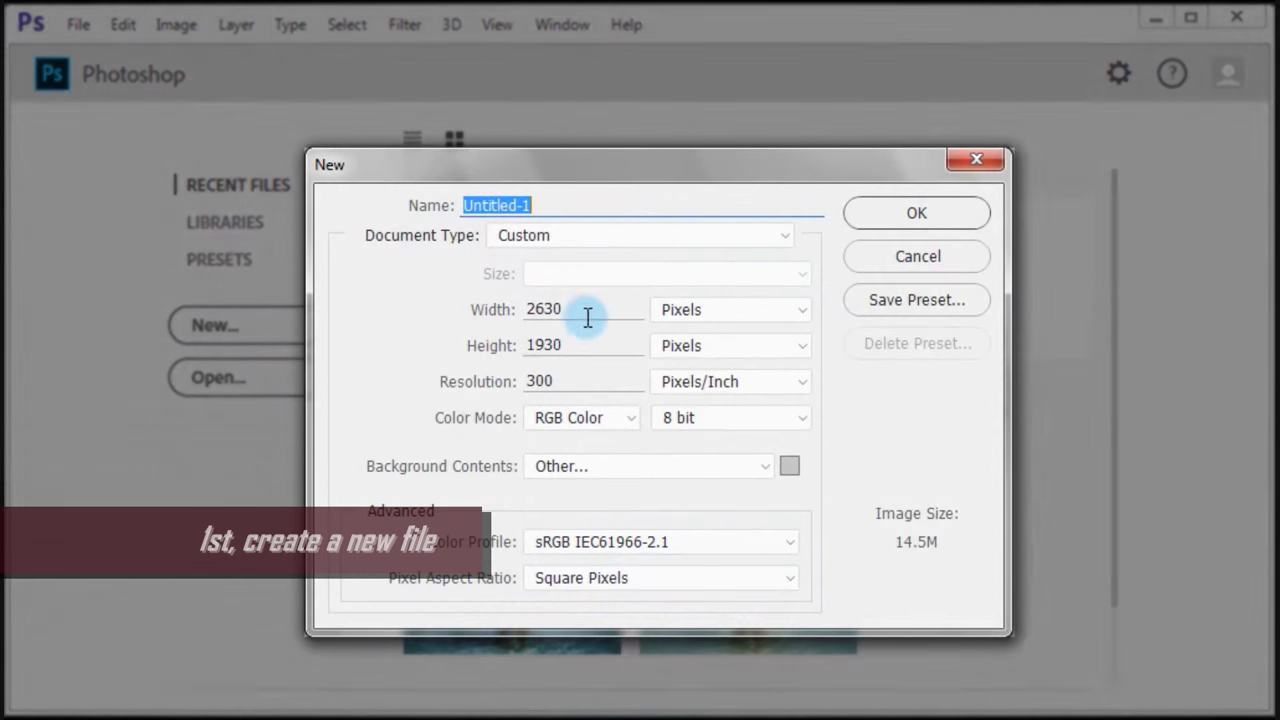
{"action": "left_click", "coordinate": [589, 312]}
{"action": "left_click", "coordinate": [583, 340]}
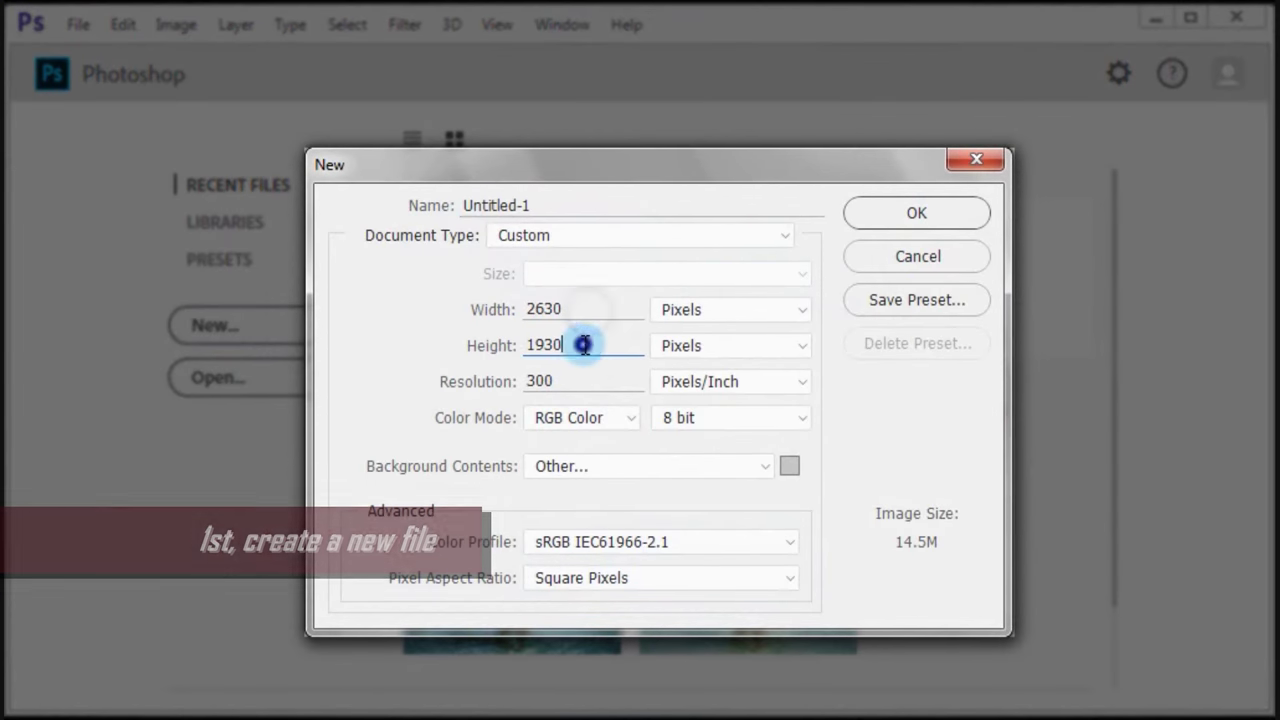
{"action": "left_click", "coordinate": [583, 372]}
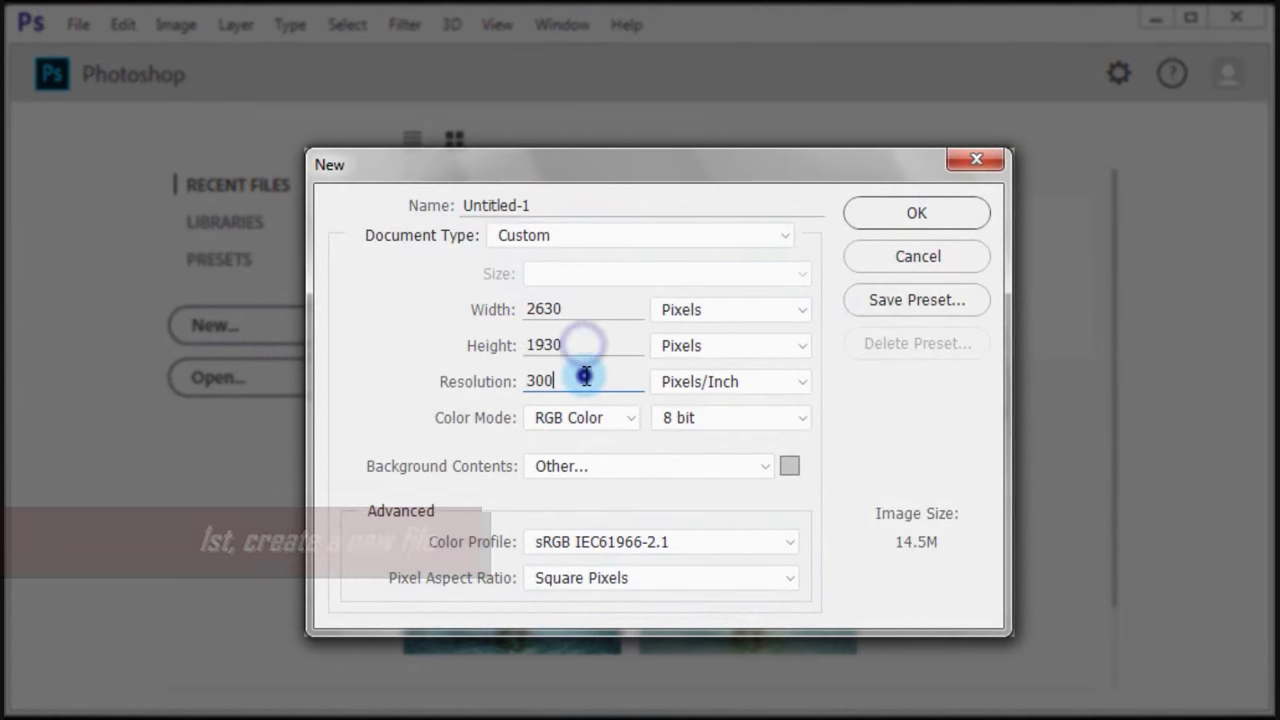
{"action": "left_click", "coordinate": [789, 472]}
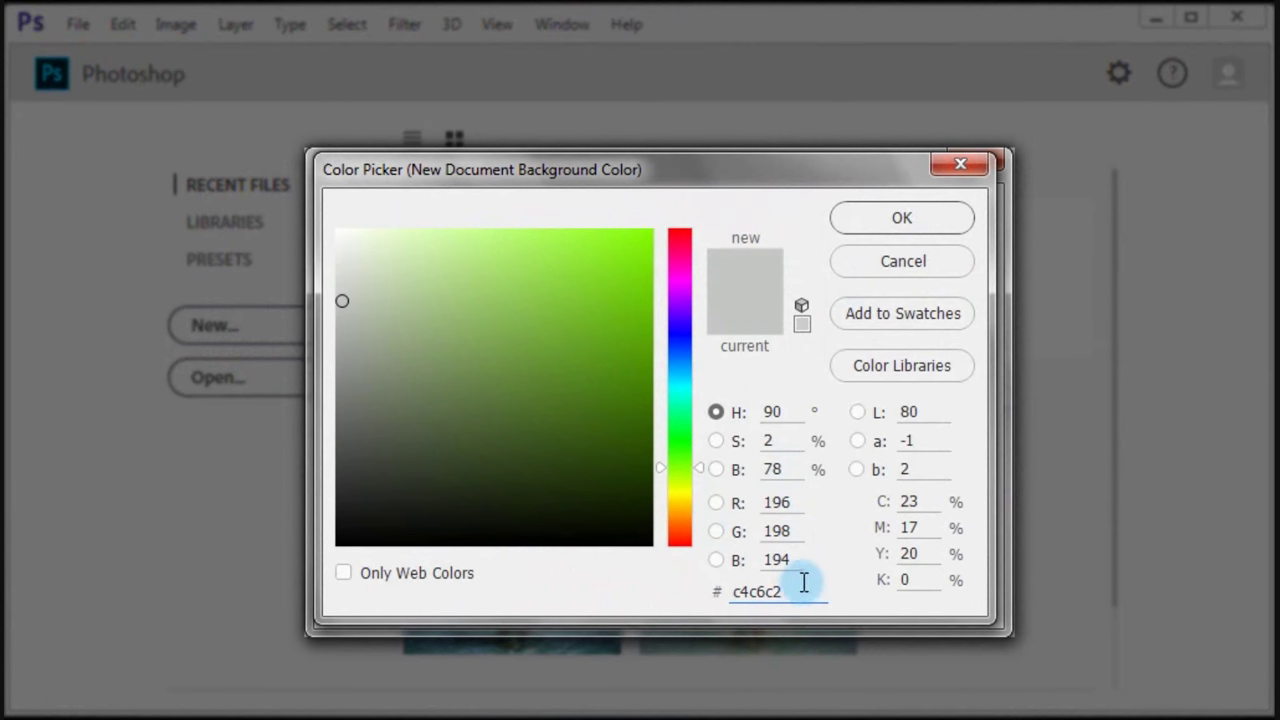
{"action": "left_click", "coordinate": [926, 230]}
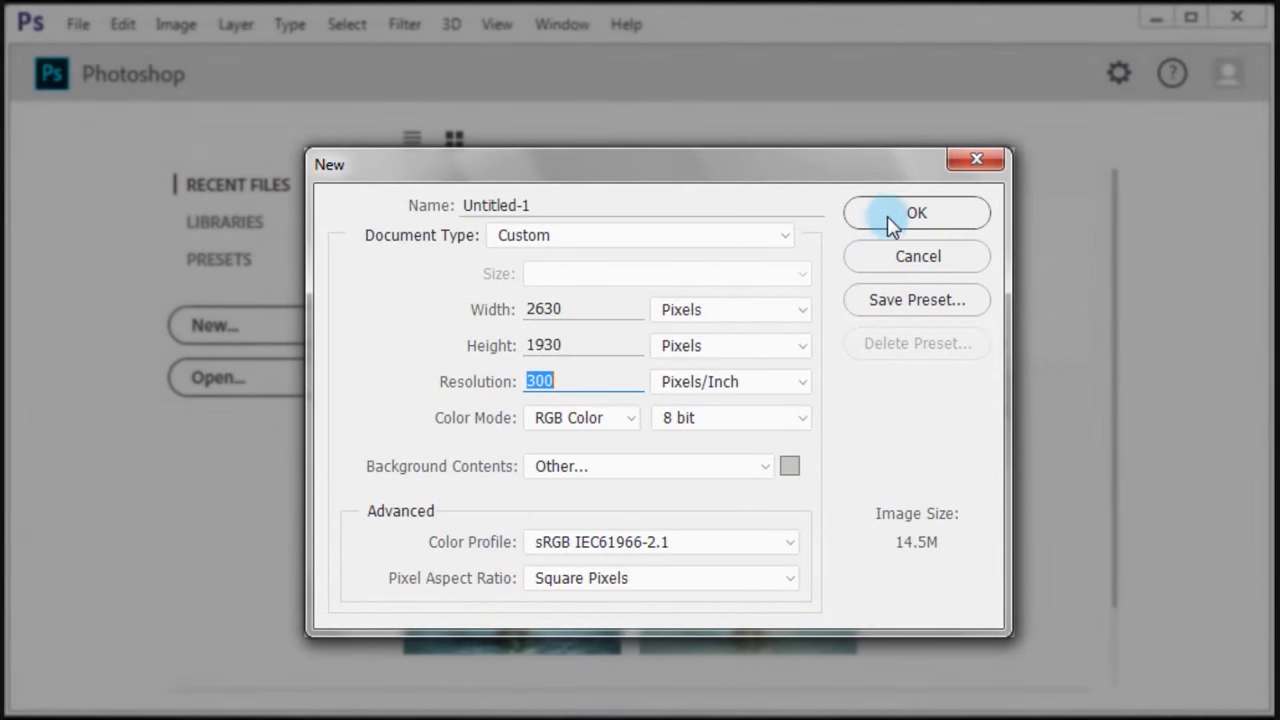
{"action": "left_click", "coordinate": [889, 216]}
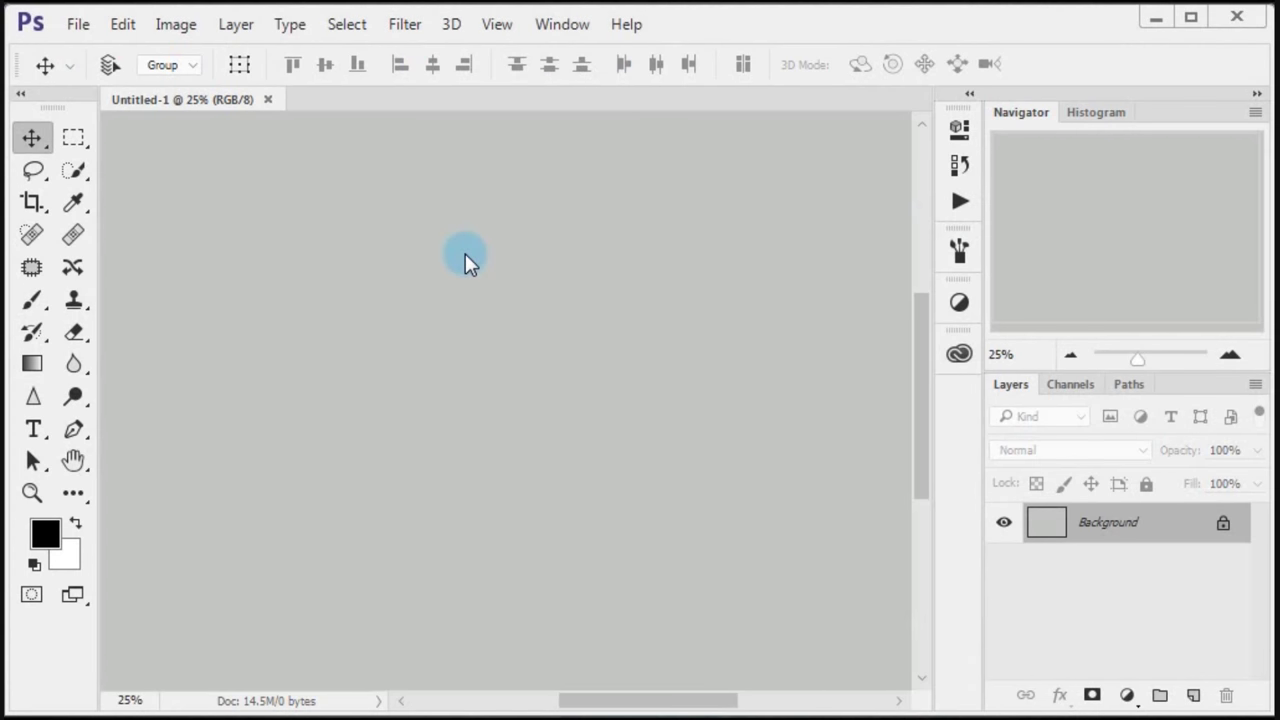
- Fit the grey canvas on screen, then open Botol_Kosong with Adobe Photoshop CC 2015.5
{"action": "key", "text": "ctrl+0"}
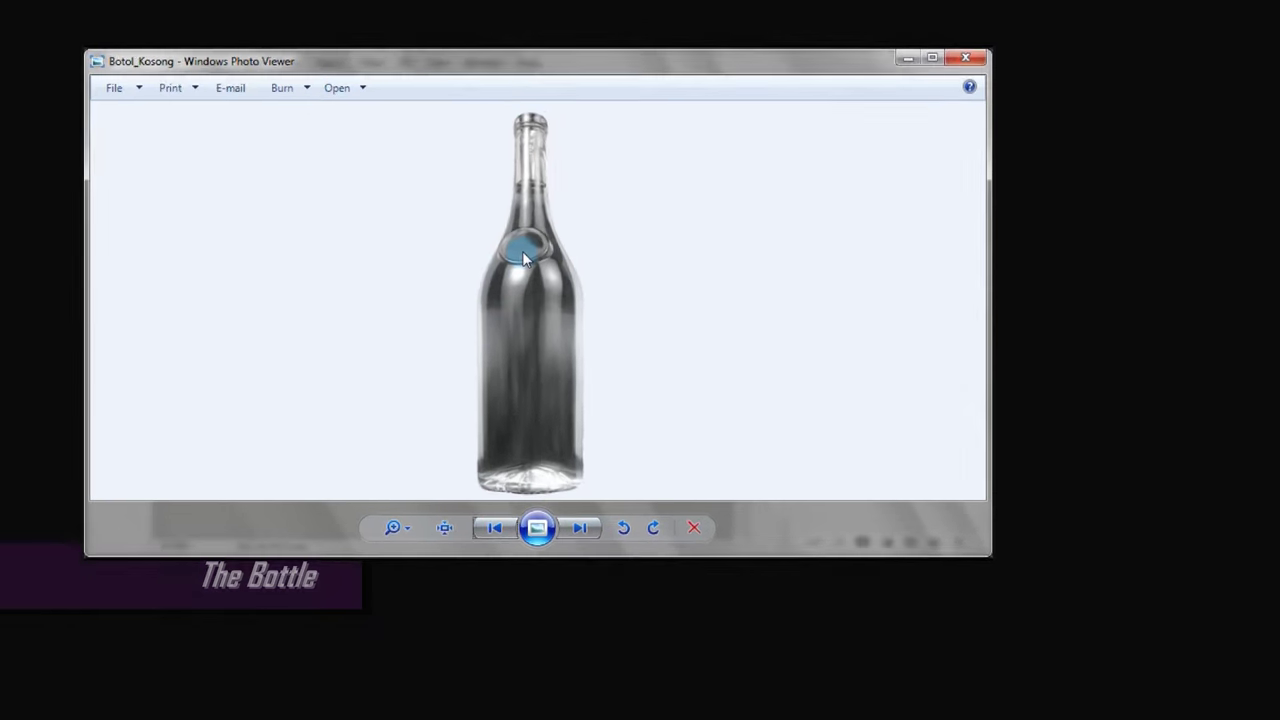
{"action": "right_click", "coordinate": [467, 233]}
{"action": "mouse_move", "coordinate": [511, 240]}
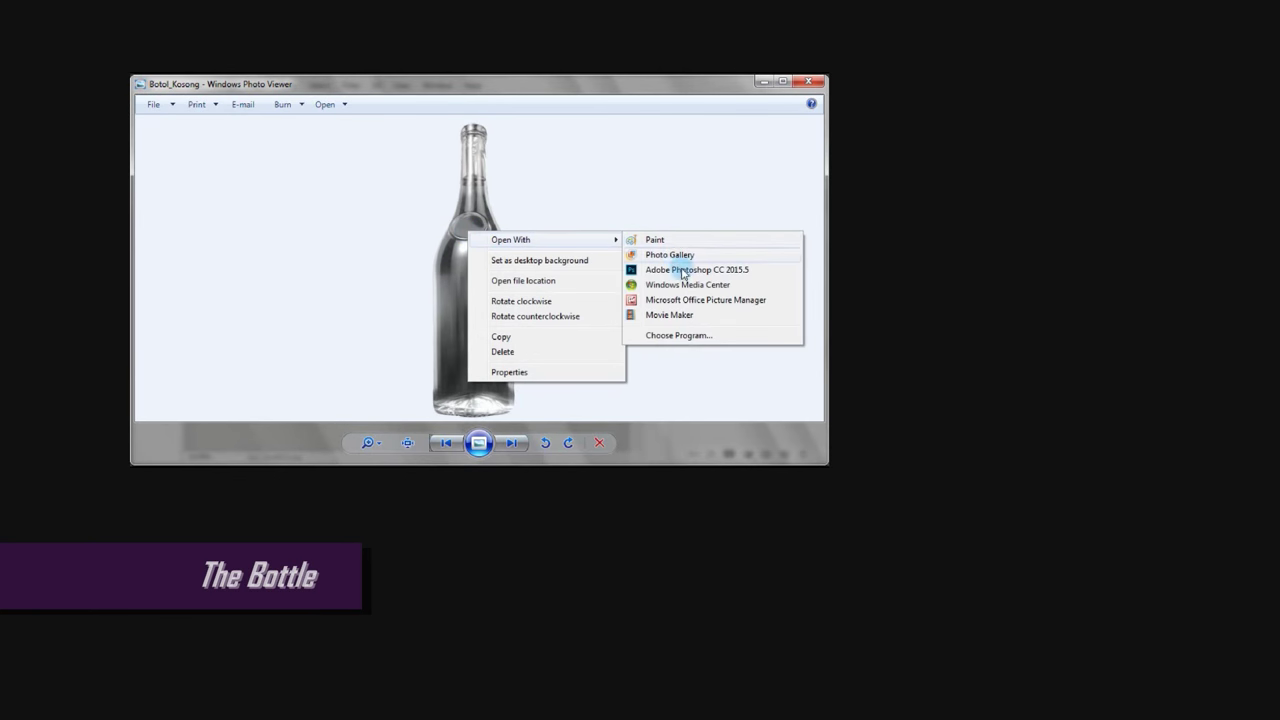
{"action": "left_click", "coordinate": [755, 272]}
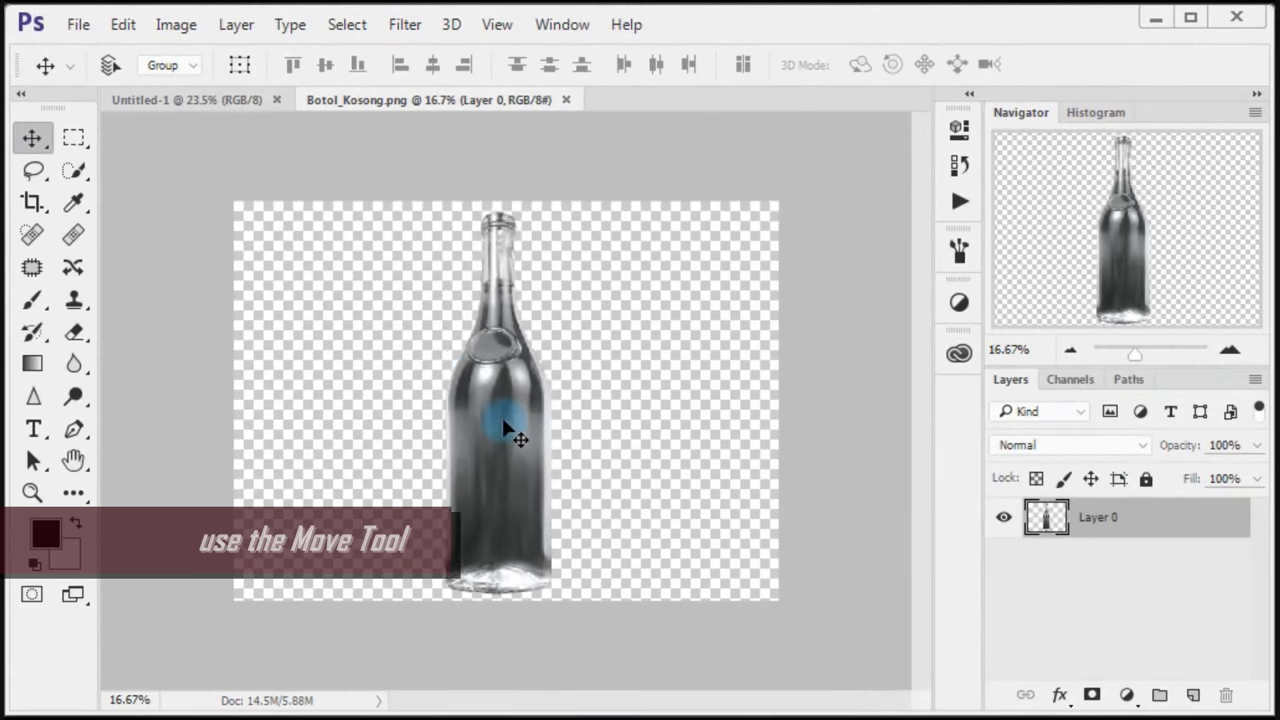
- Drag the bottle into Untitled-1 as Layer 1, position it, and close Botol_Kosong.png
{"action": "left_click_drag", "start_coordinate": [510, 430], "coordinate": [490, 407]}
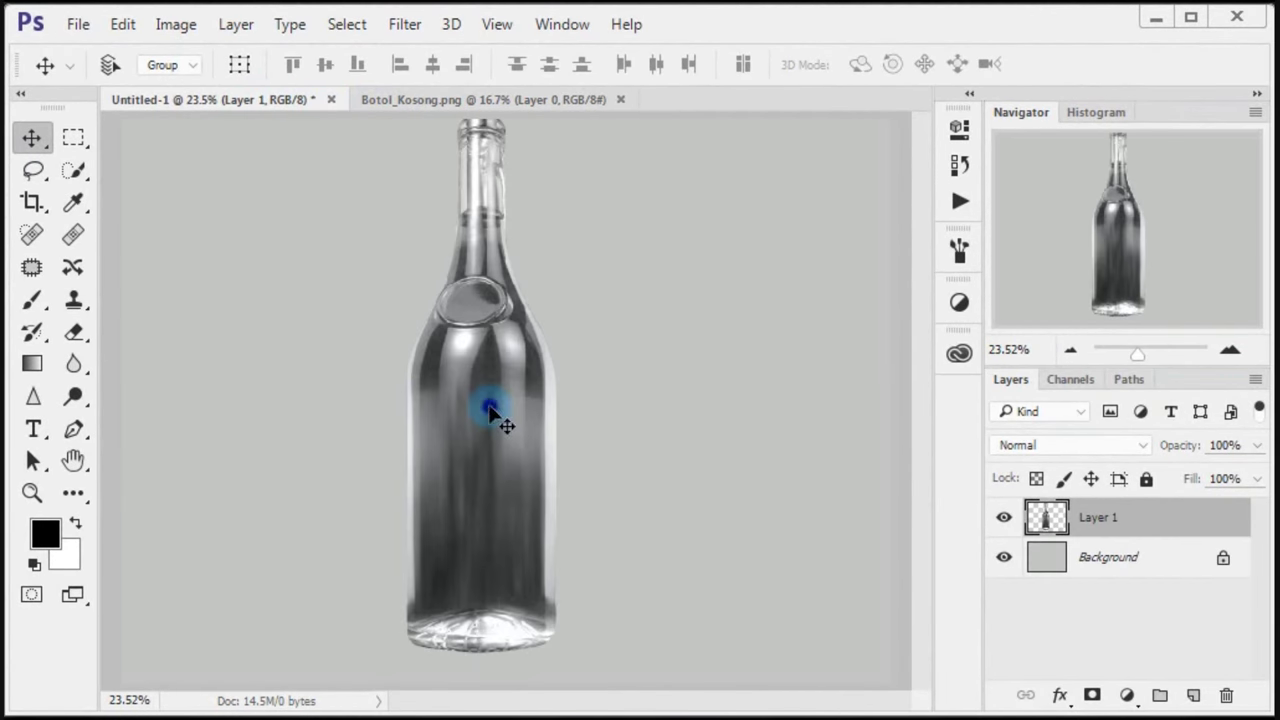
{"action": "left_click_drag", "start_coordinate": [492, 410], "coordinate": [492, 422]}
{"action": "key", "text": "shift+Right"}
{"action": "key", "text": "shift+Right"}
{"action": "key", "text": "shift+Right"}
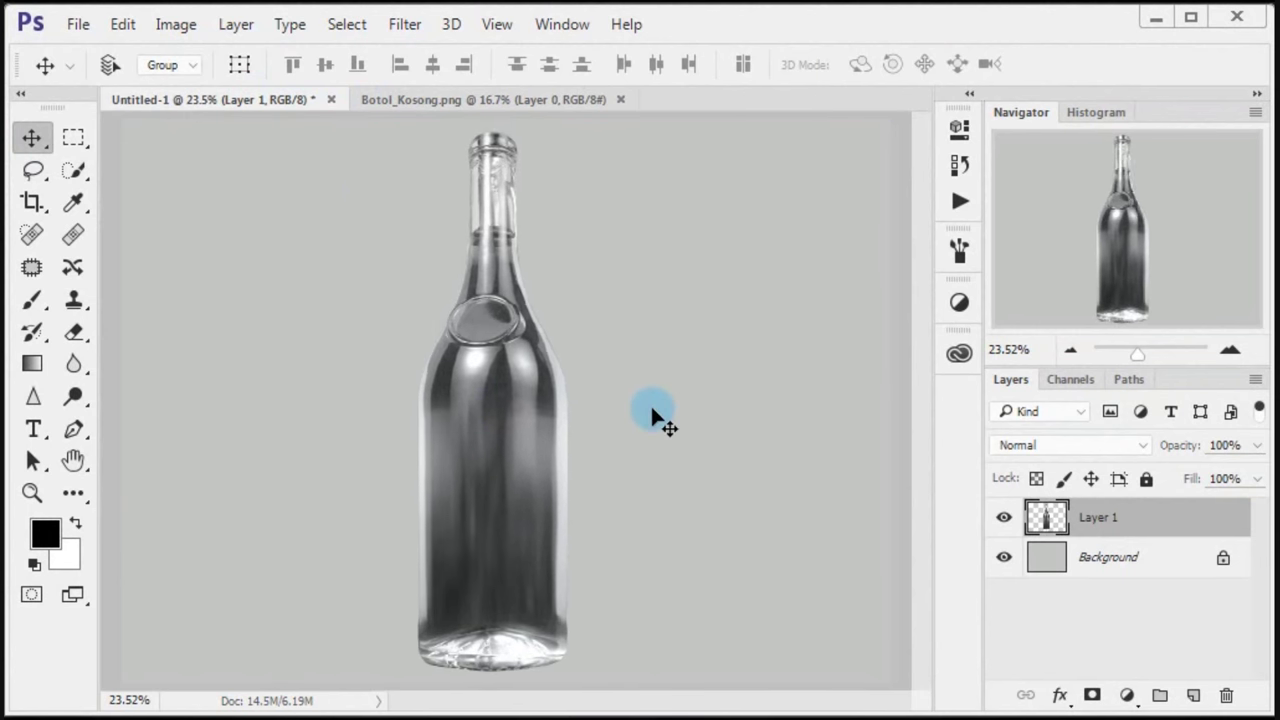
{"action": "left_click", "coordinate": [527, 100]}
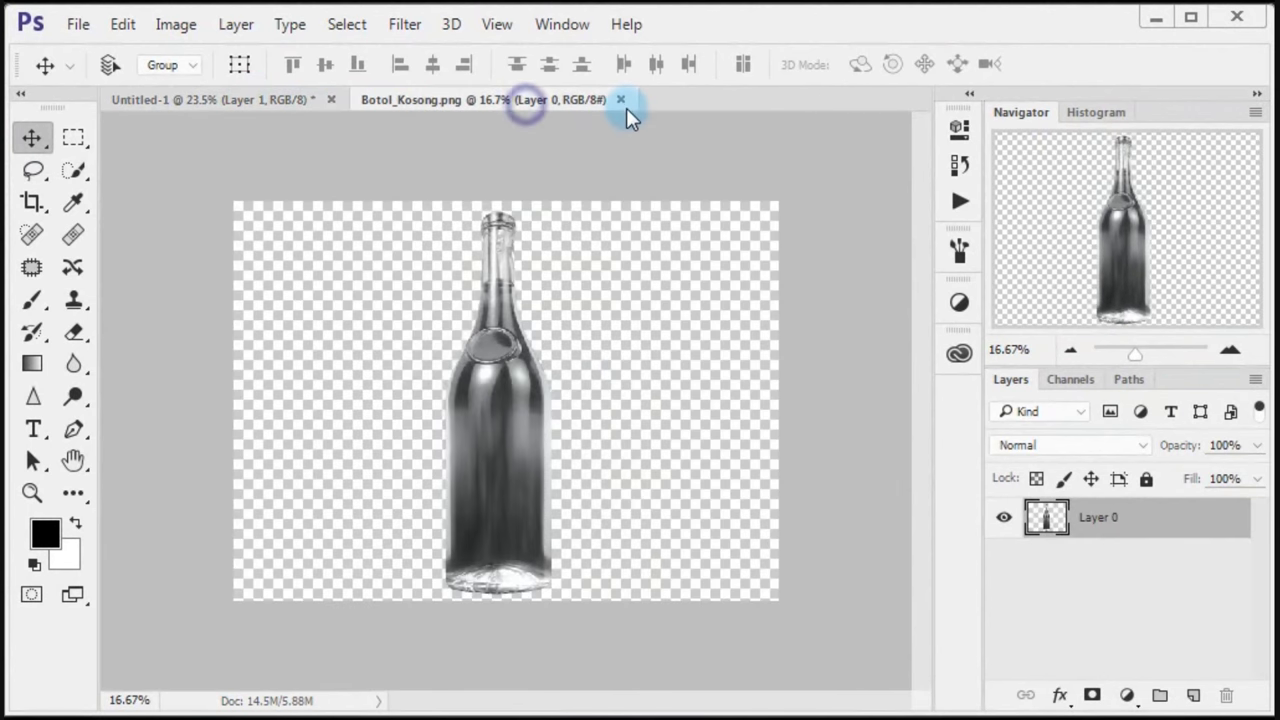
{"action": "left_click", "coordinate": [620, 99]}
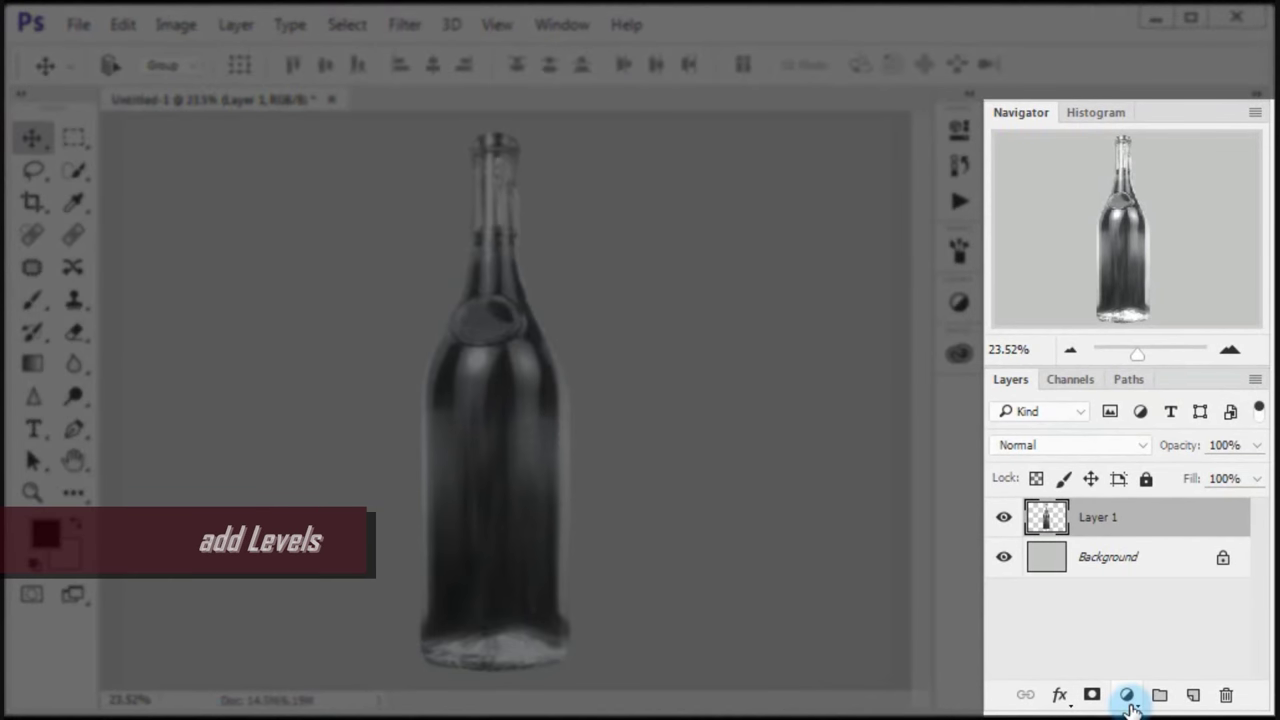
- Add a Levels layer clipped to Layer 1 with highlight input 243, then compare it on and off
{"action": "left_click", "coordinate": [1127, 696]}
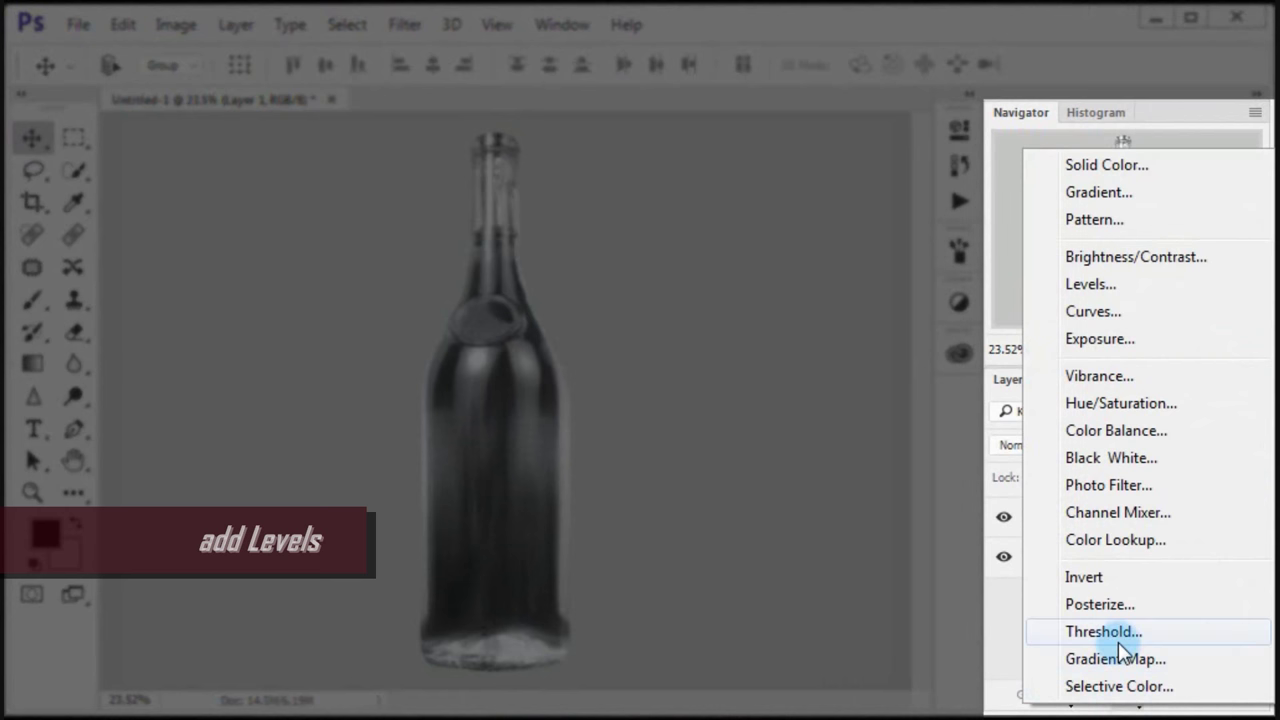
{"action": "left_click", "coordinate": [1149, 288]}
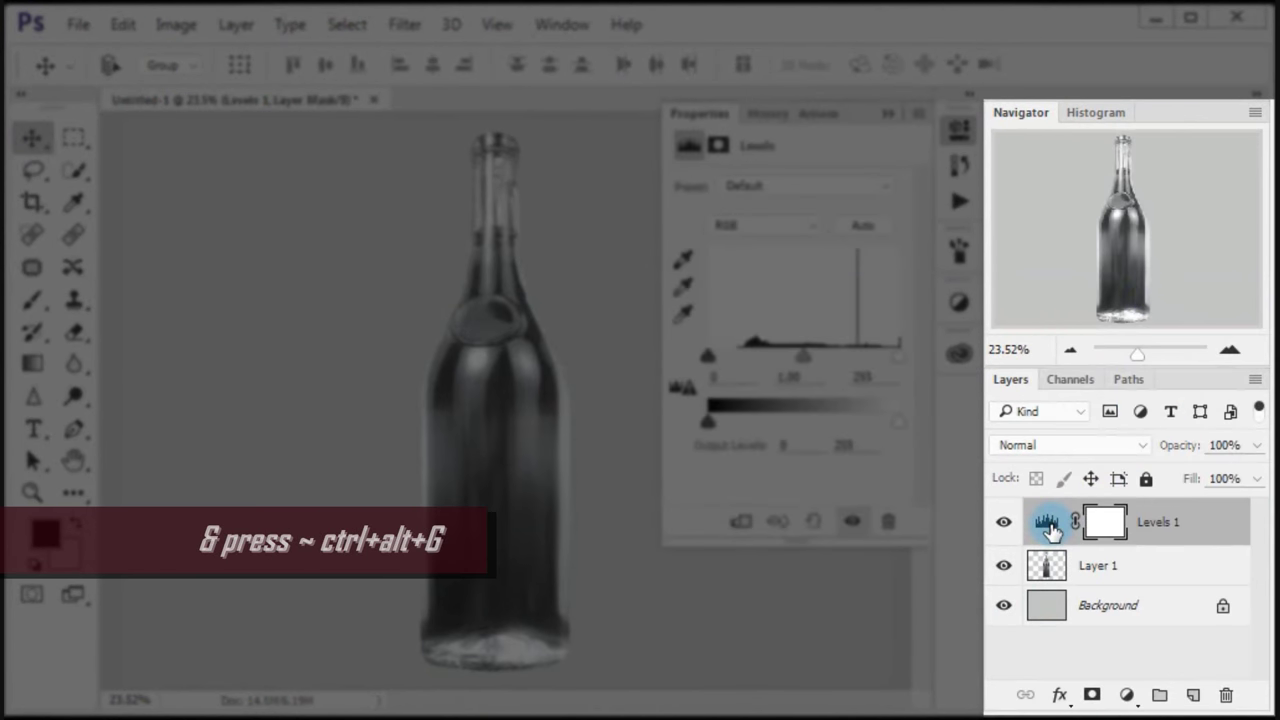
{"action": "key", "text": "ctrl+alt+g"}
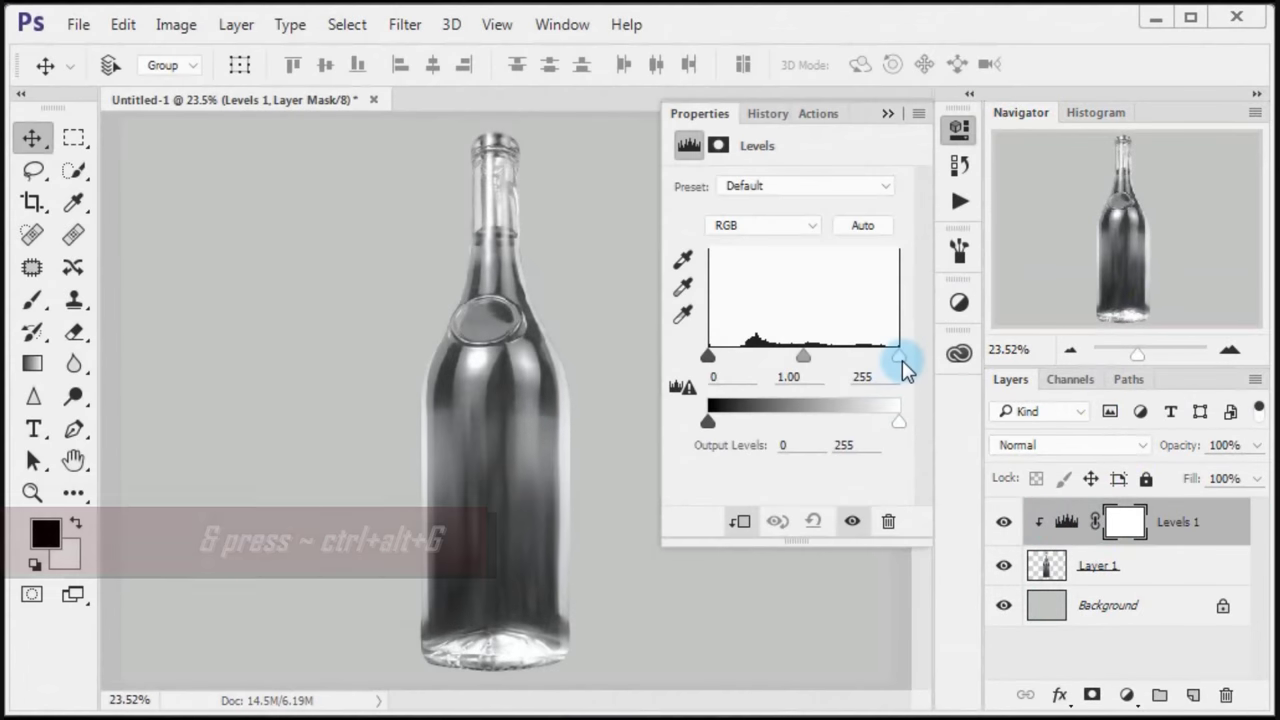
{"action": "left_click", "coordinate": [900, 358]}
{"action": "left_click", "coordinate": [876, 382]}
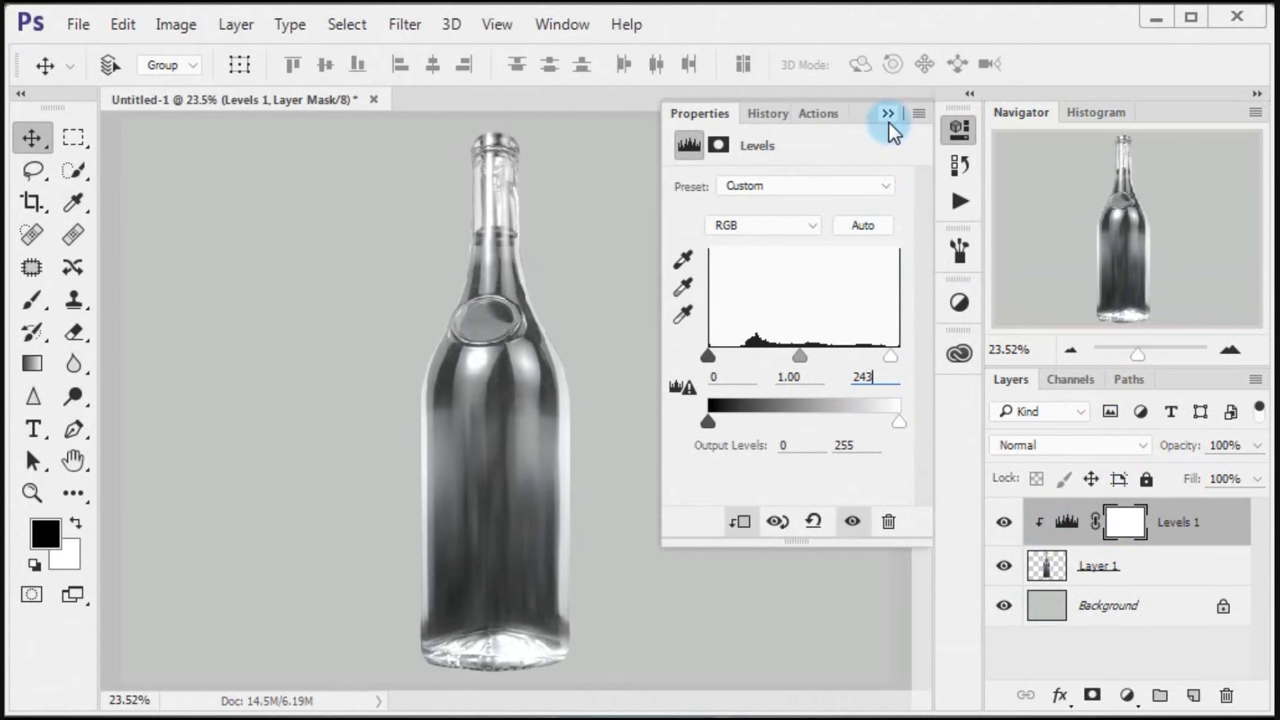
{"action": "left_click", "coordinate": [887, 117]}
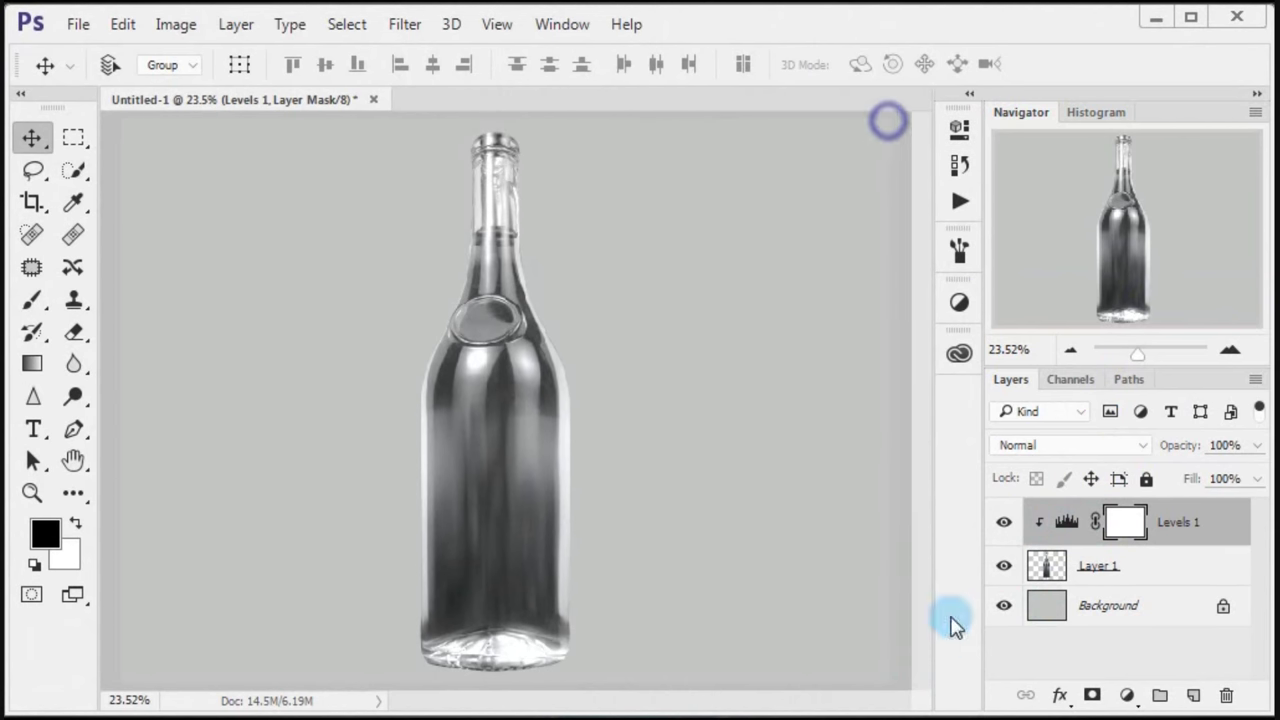
{"action": "left_click", "coordinate": [1008, 522]}
{"action": "left_click", "coordinate": [1010, 522]}
{"action": "left_click", "coordinate": [1010, 522]}
{"action": "left_click", "coordinate": [1010, 522]}
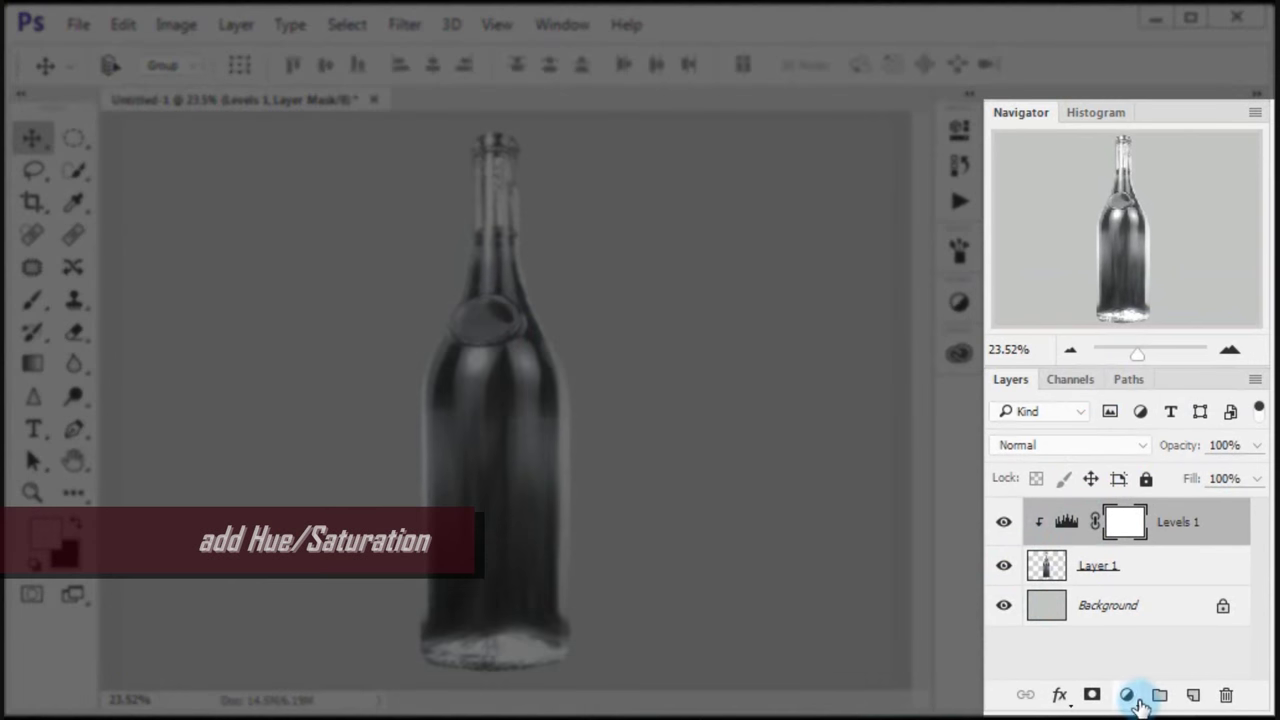
- Add a default Hue/Saturation layer in Multiply blend mode and compare it on and off
{"action": "left_click", "coordinate": [1137, 699]}
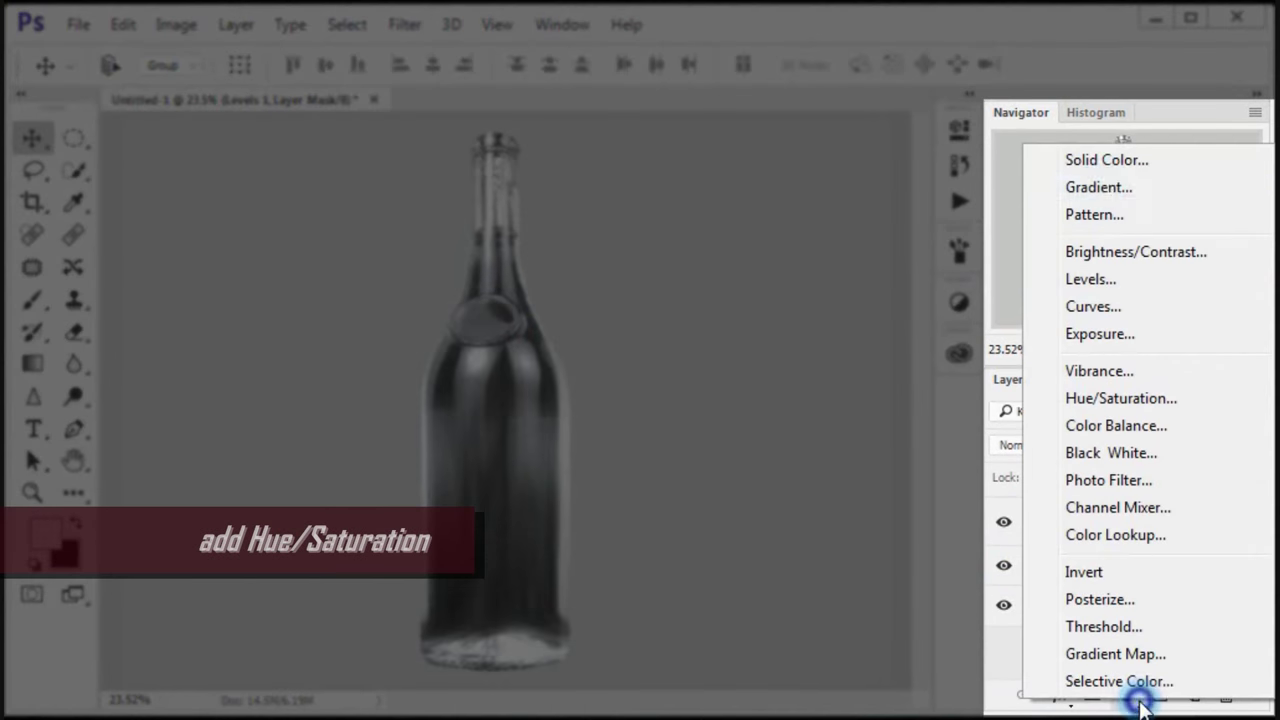
{"action": "left_click", "coordinate": [1136, 396]}
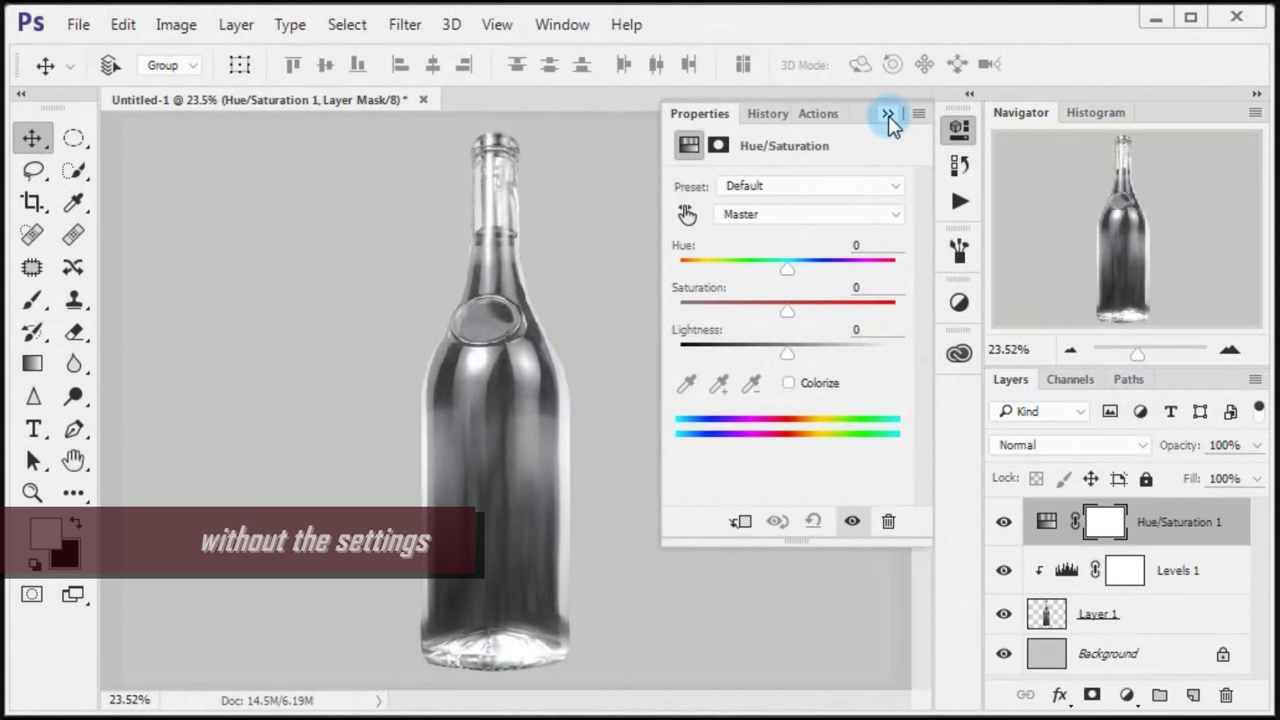
{"action": "left_click", "coordinate": [887, 115]}
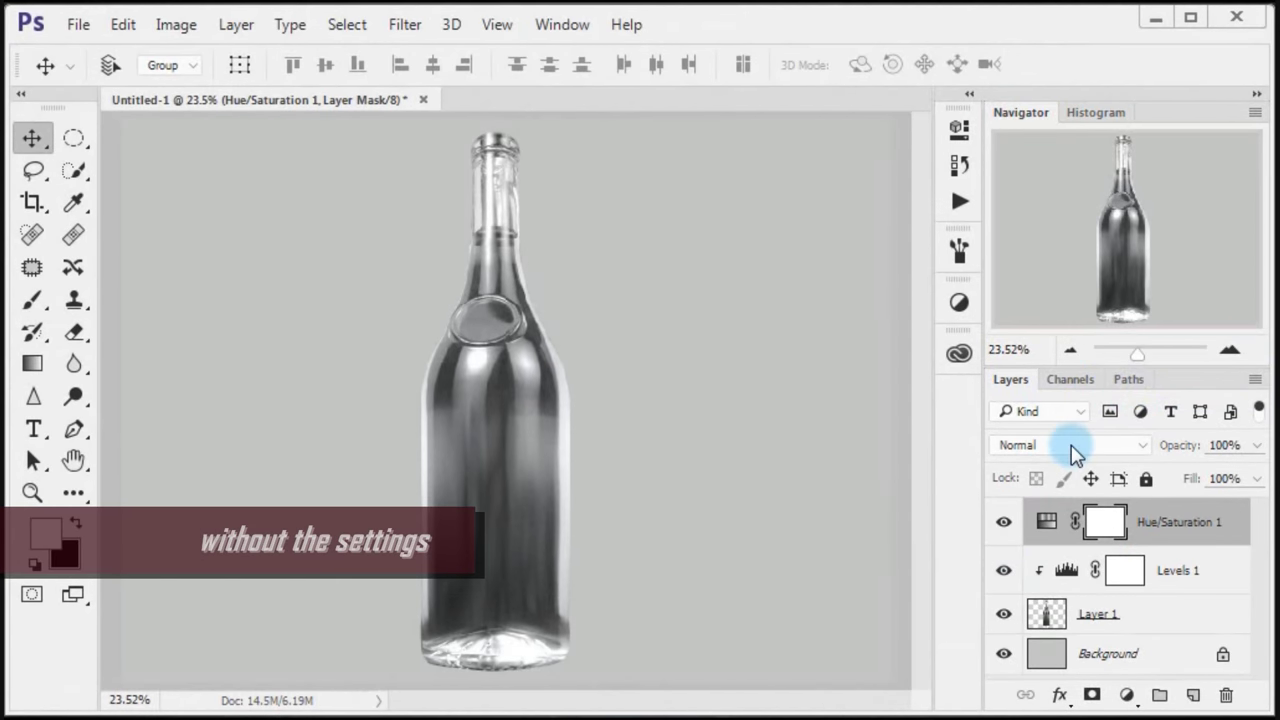
{"action": "left_click", "coordinate": [1070, 446]}
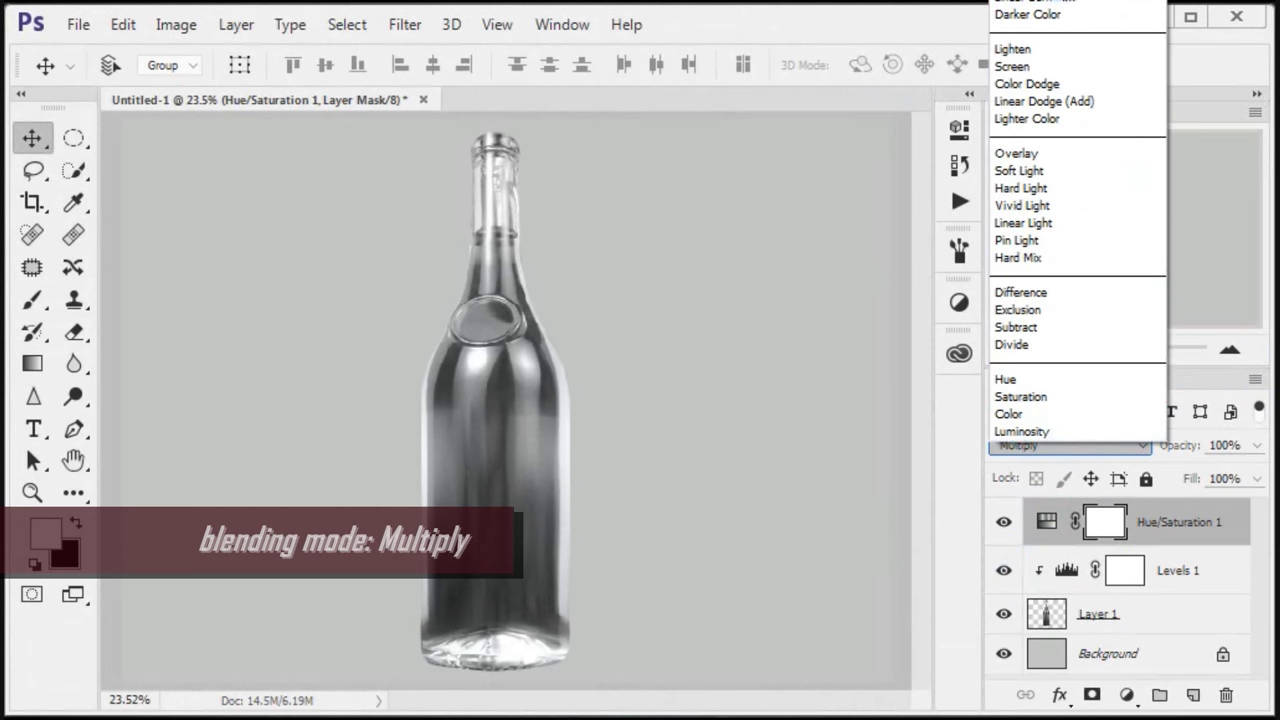
{"action": "left_click", "coordinate": [1015, 20]}
{"action": "left_click", "coordinate": [1004, 522]}
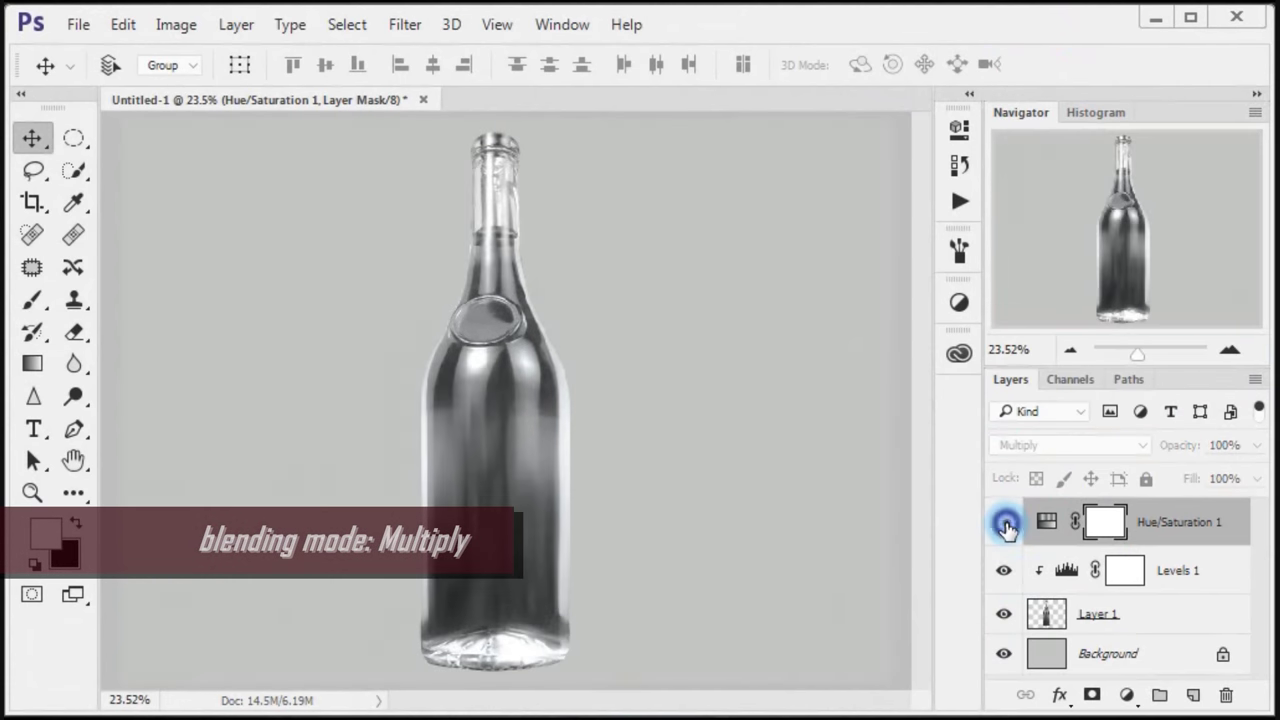
{"action": "left_click", "coordinate": [1004, 522]}
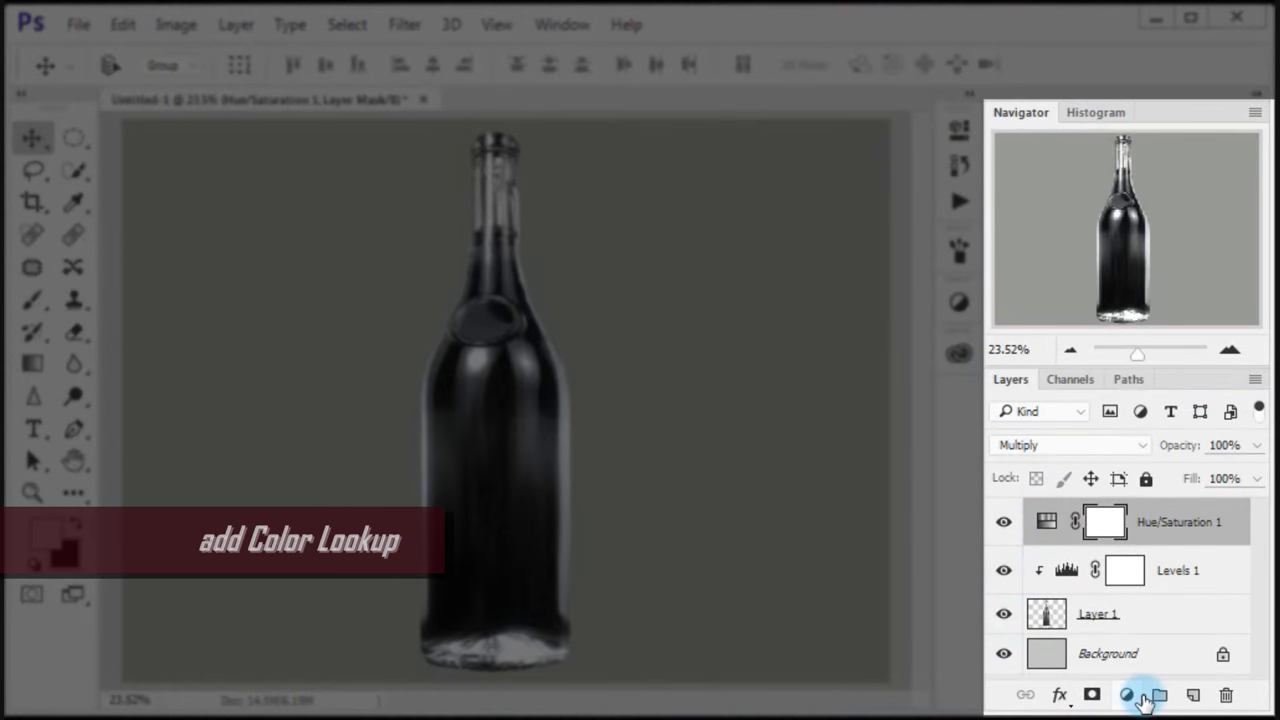
- Add a Color Lookup adjustment layer using the 3Strip.look 3DLUT
{"action": "left_click", "coordinate": [1141, 698]}
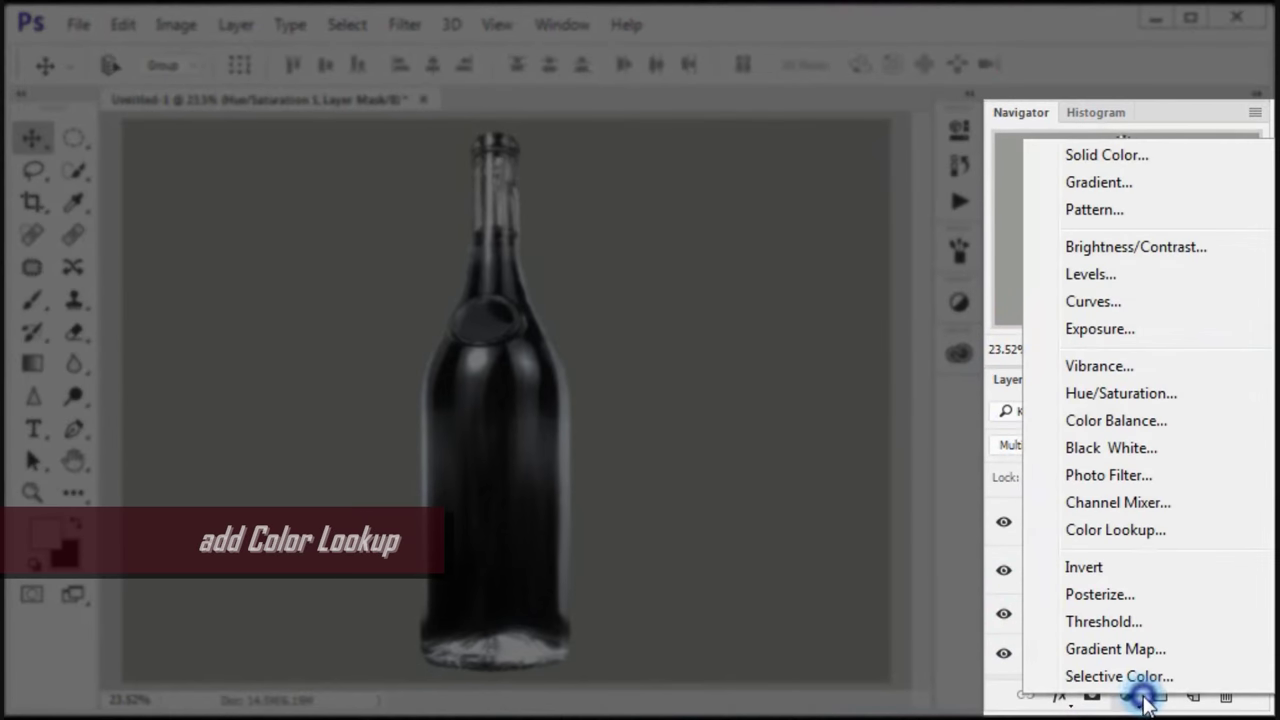
{"action": "left_click", "coordinate": [1165, 531]}
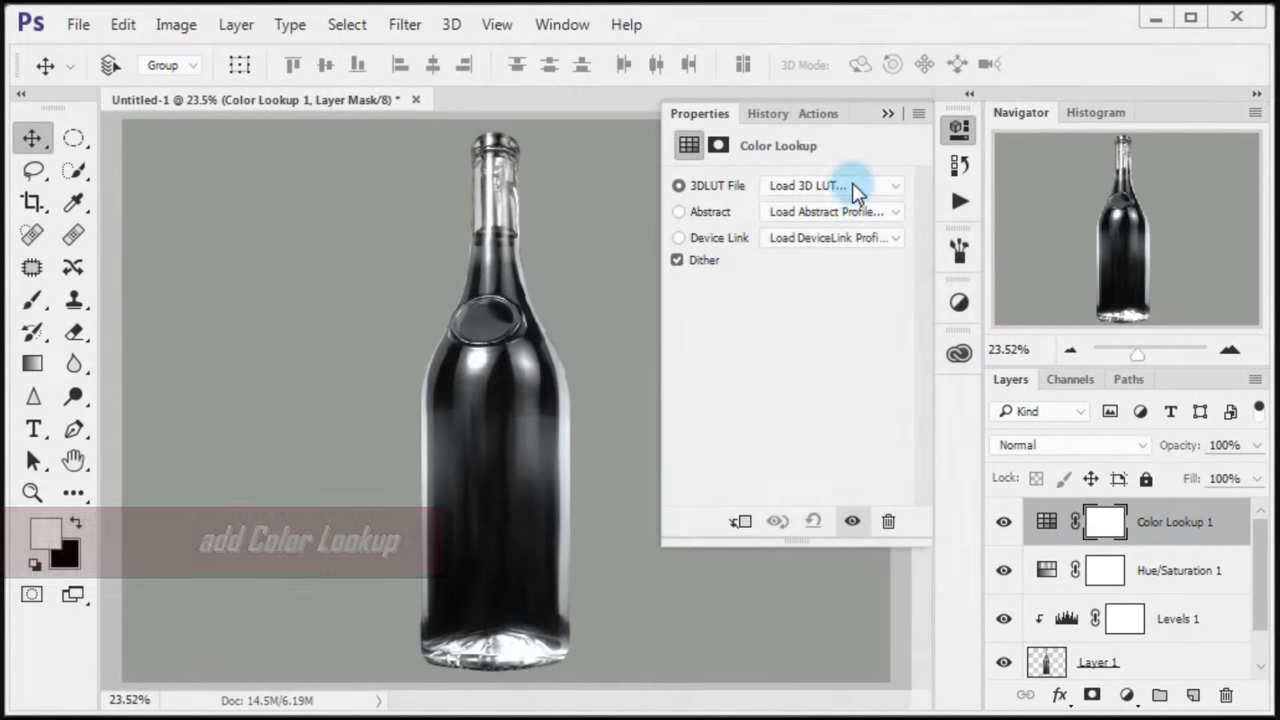
{"action": "left_click", "coordinate": [852, 185]}
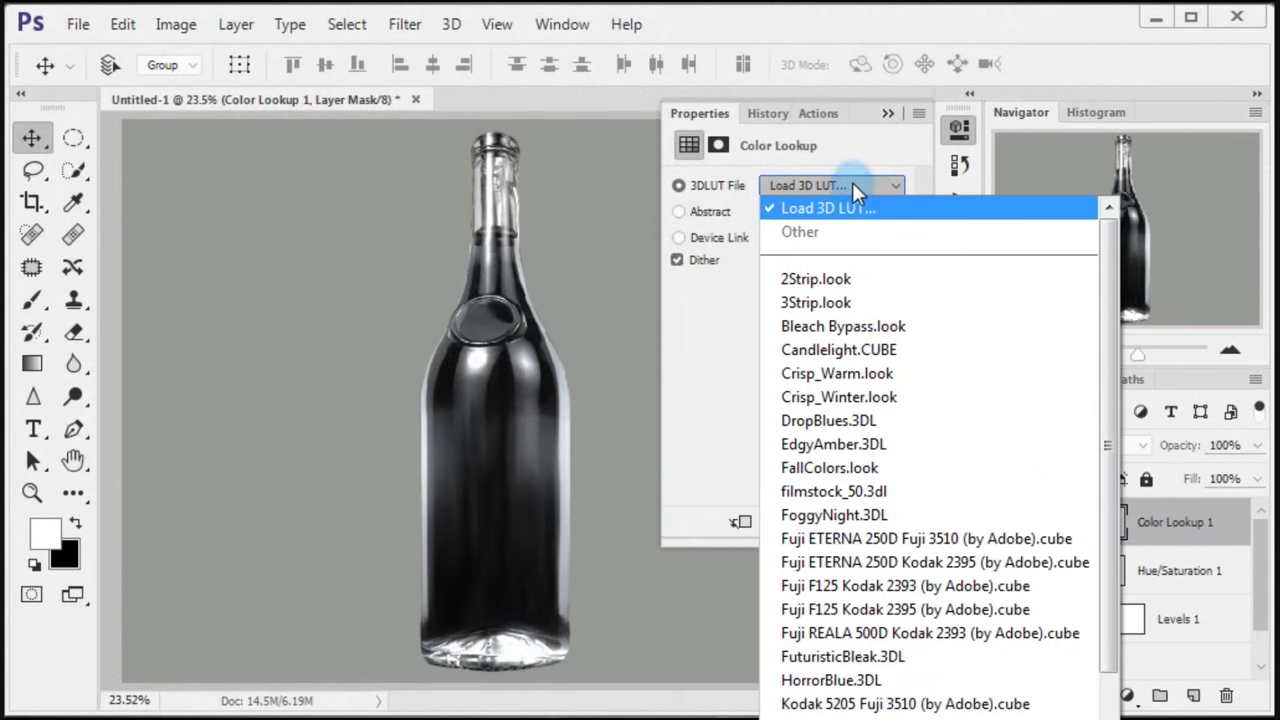
{"action": "left_click", "coordinate": [875, 302]}
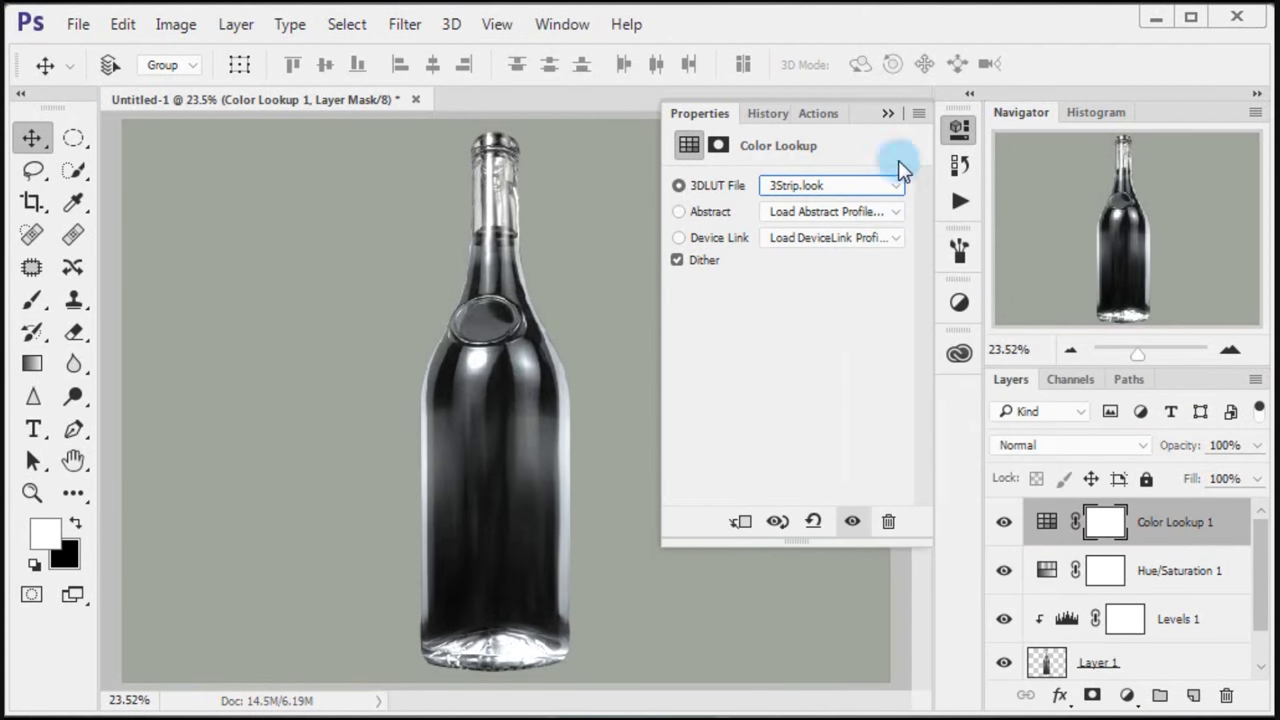
- Check the Color Lookup effect and enlarge the Layers panel to show the Background
{"action": "left_click", "coordinate": [887, 114]}
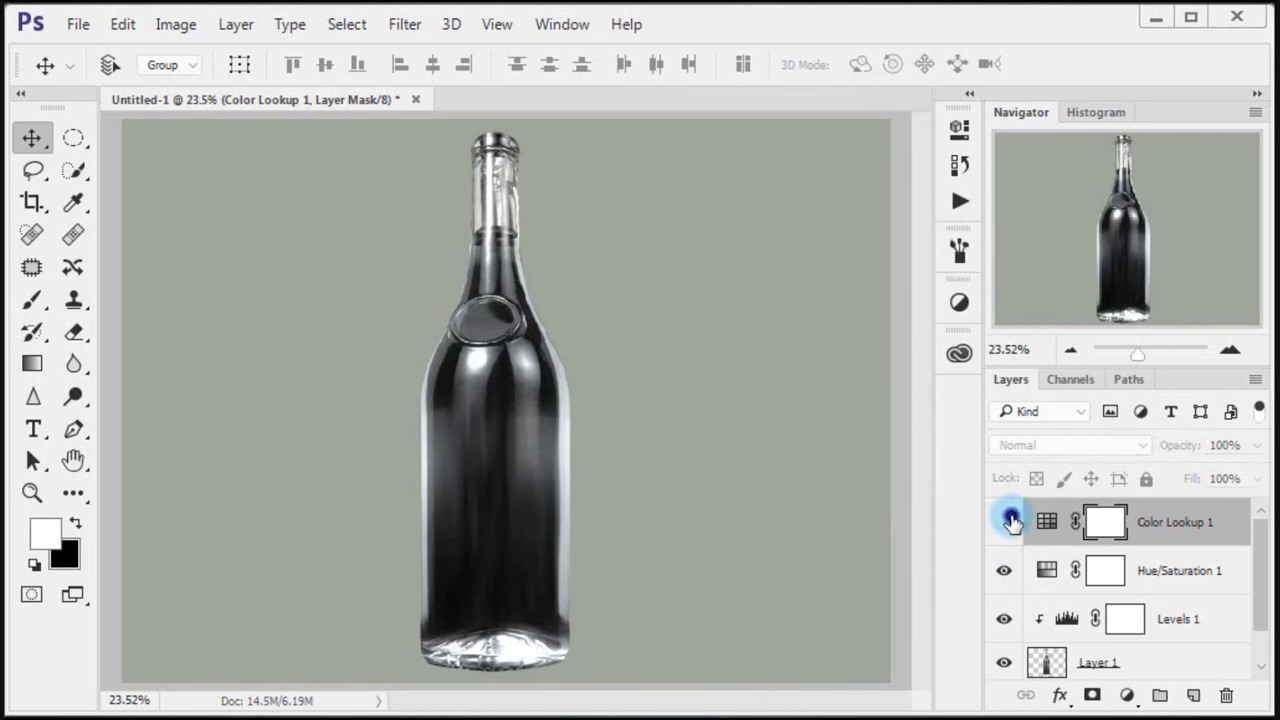
{"action": "left_click", "coordinate": [1012, 521]}
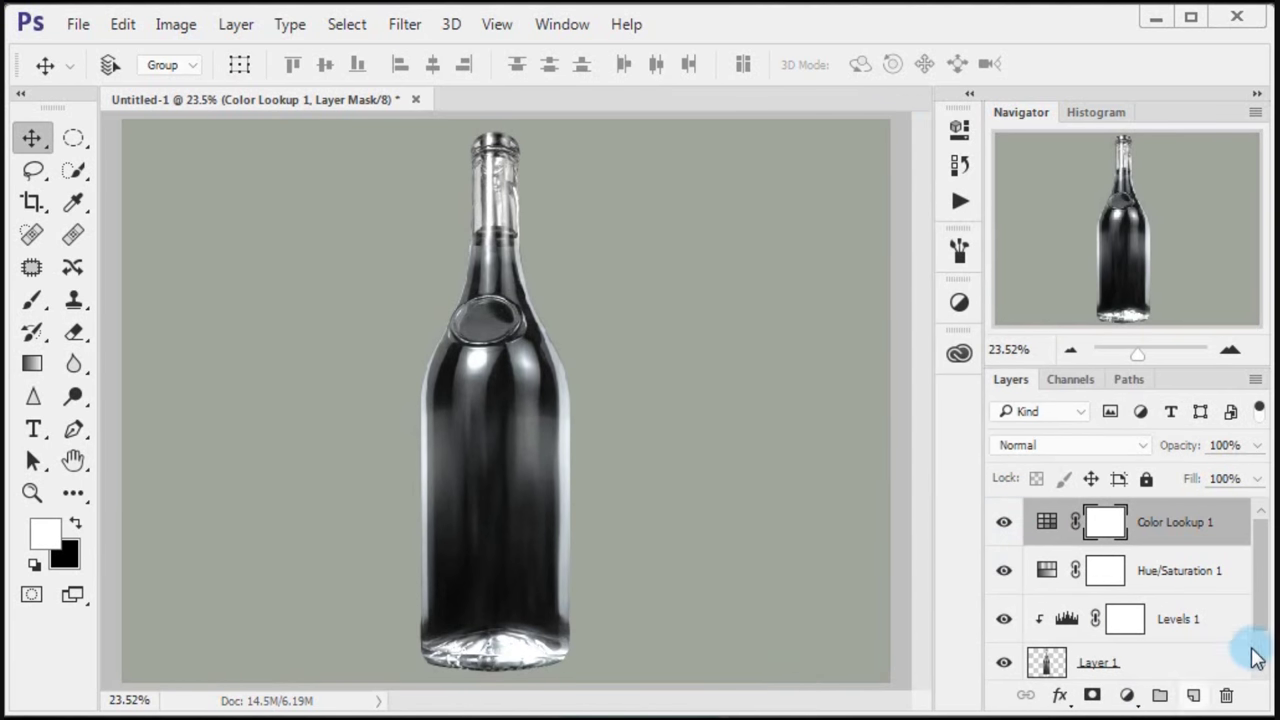
{"action": "left_click_drag", "start_coordinate": [1180, 365], "coordinate": [1165, 258]}
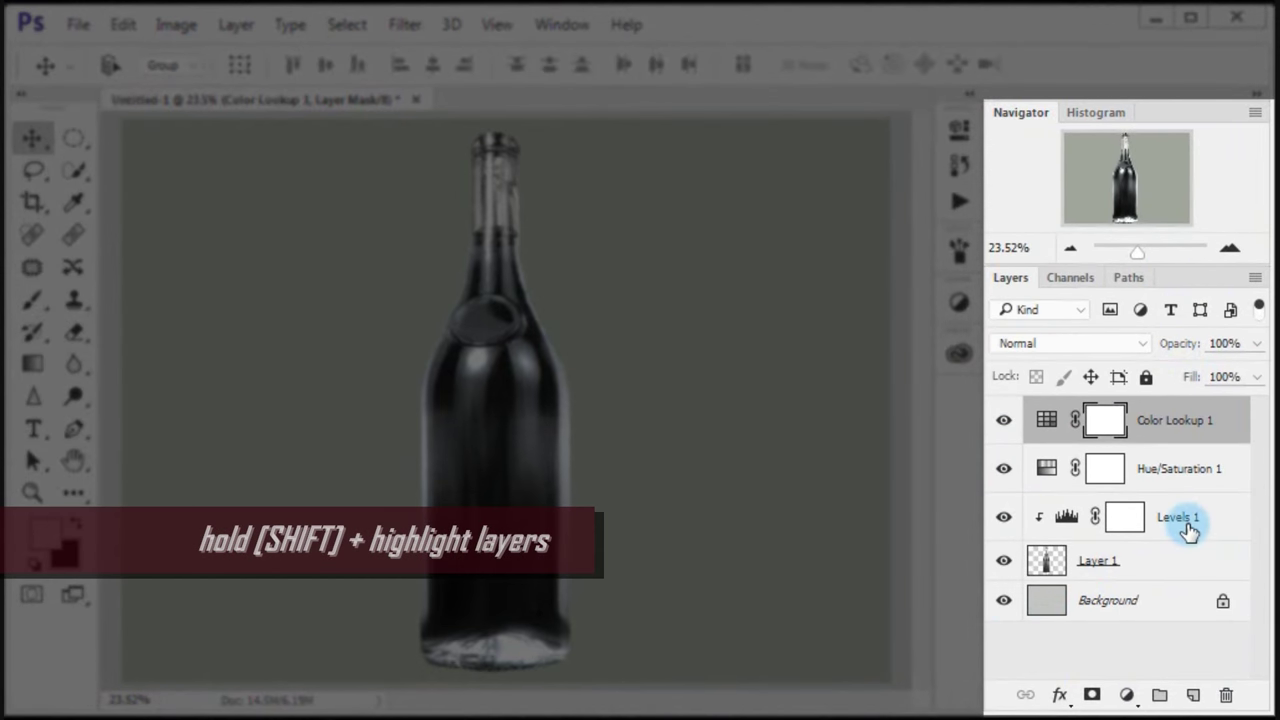
- Group Layer 1 with its Levels, Hue/Saturation and Color Lookup layers into 'The Bottle'
{"action": "left_click", "coordinate": [1188, 567], "text": "shift"}
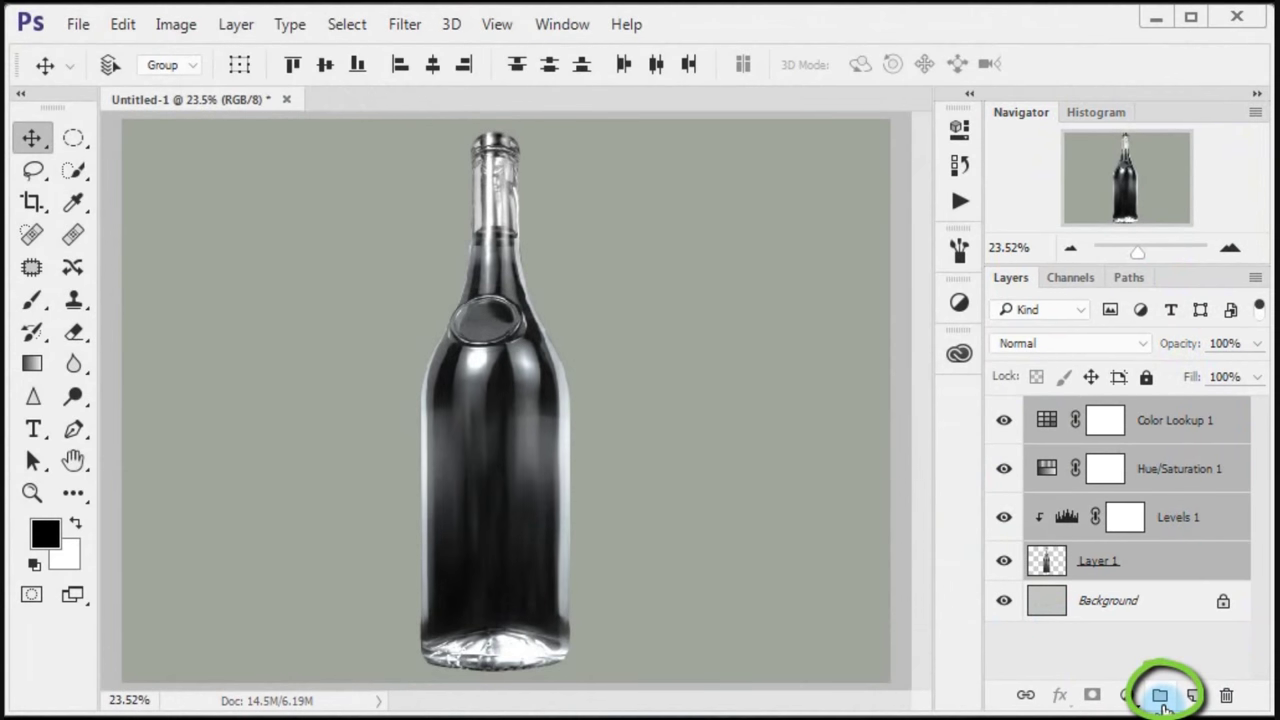
{"action": "left_click", "coordinate": [1160, 697]}
{"action": "double_click", "coordinate": [1105, 411]}
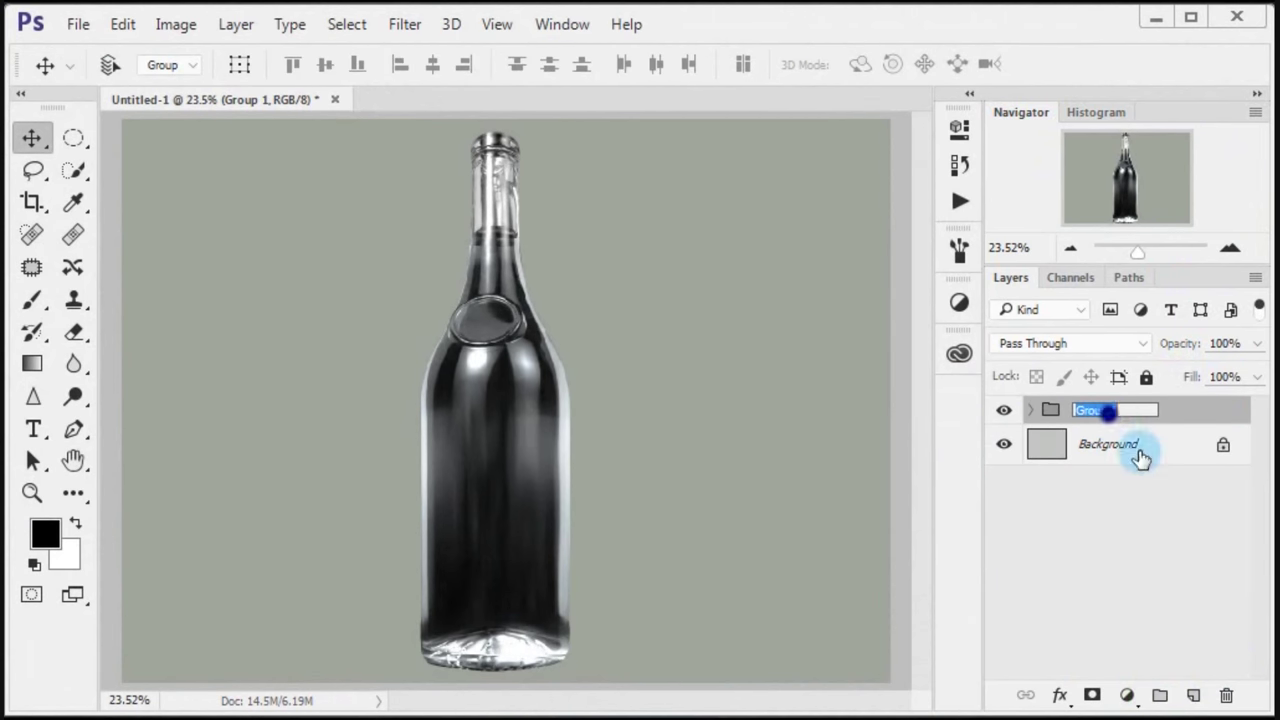
{"action": "type", "text": "The Bottle"}
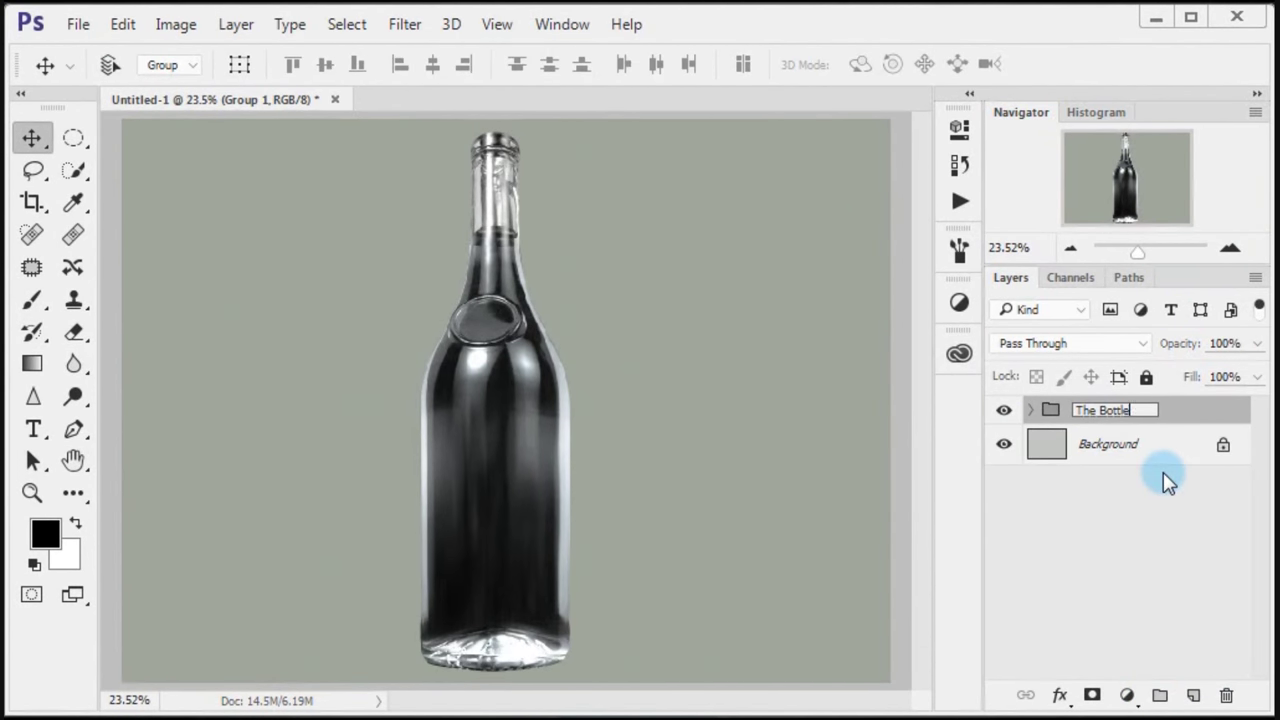
{"action": "left_click", "coordinate": [1195, 417]}
{"action": "left_click", "coordinate": [1001, 411]}
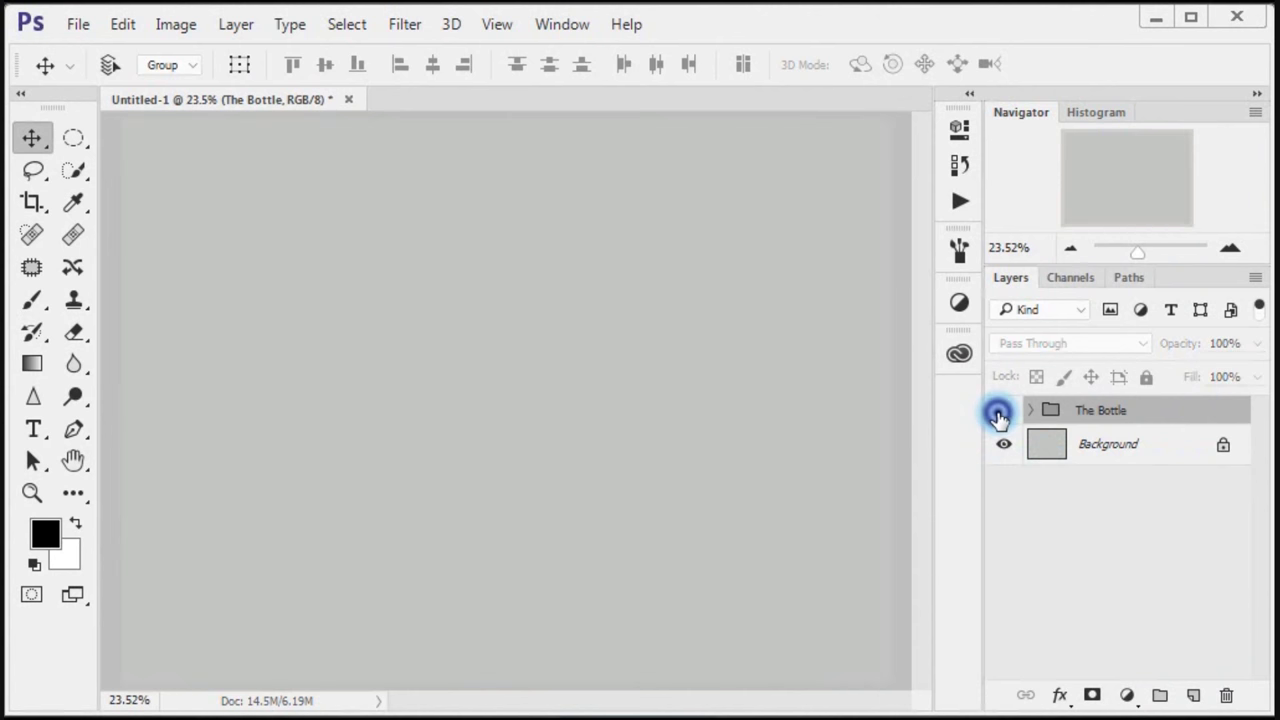
{"action": "left_click", "coordinate": [1001, 411]}
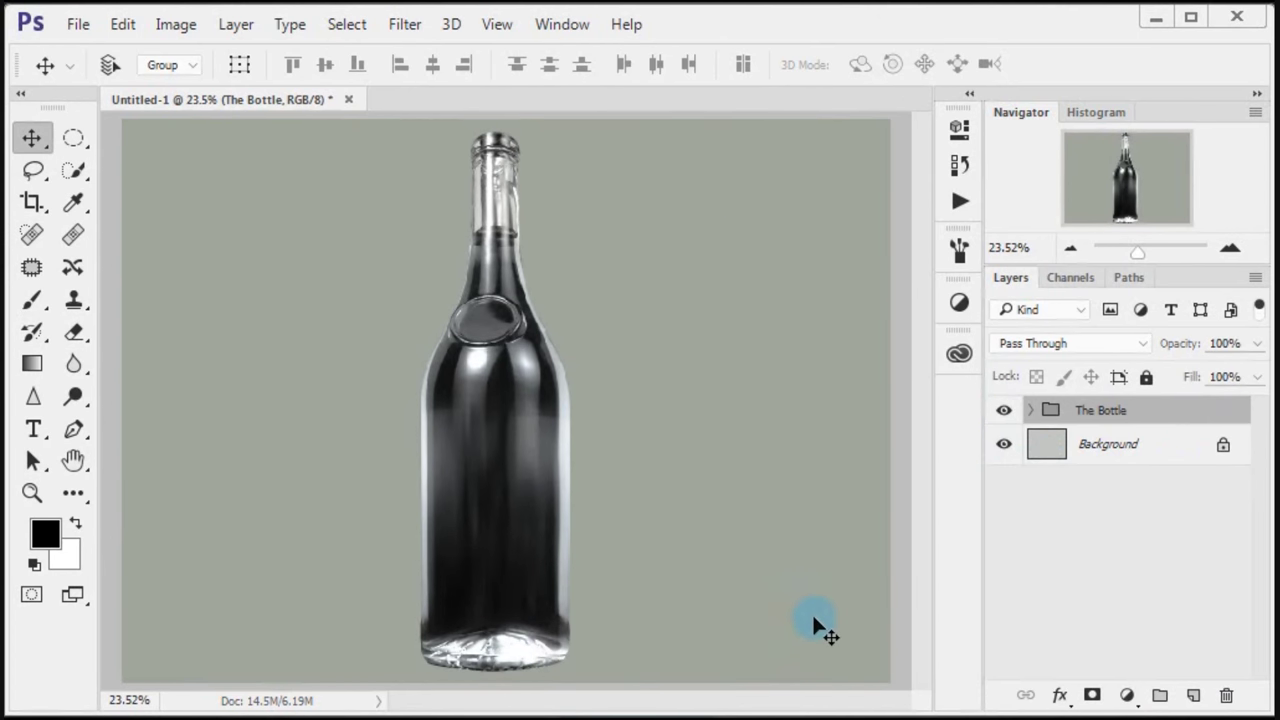
- Enlarge the Navigator, then save the document as Lilliput_Underwater.psd in Photoshop format
{"action": "left_click_drag", "start_coordinate": [1157, 266], "coordinate": [1158, 366]}
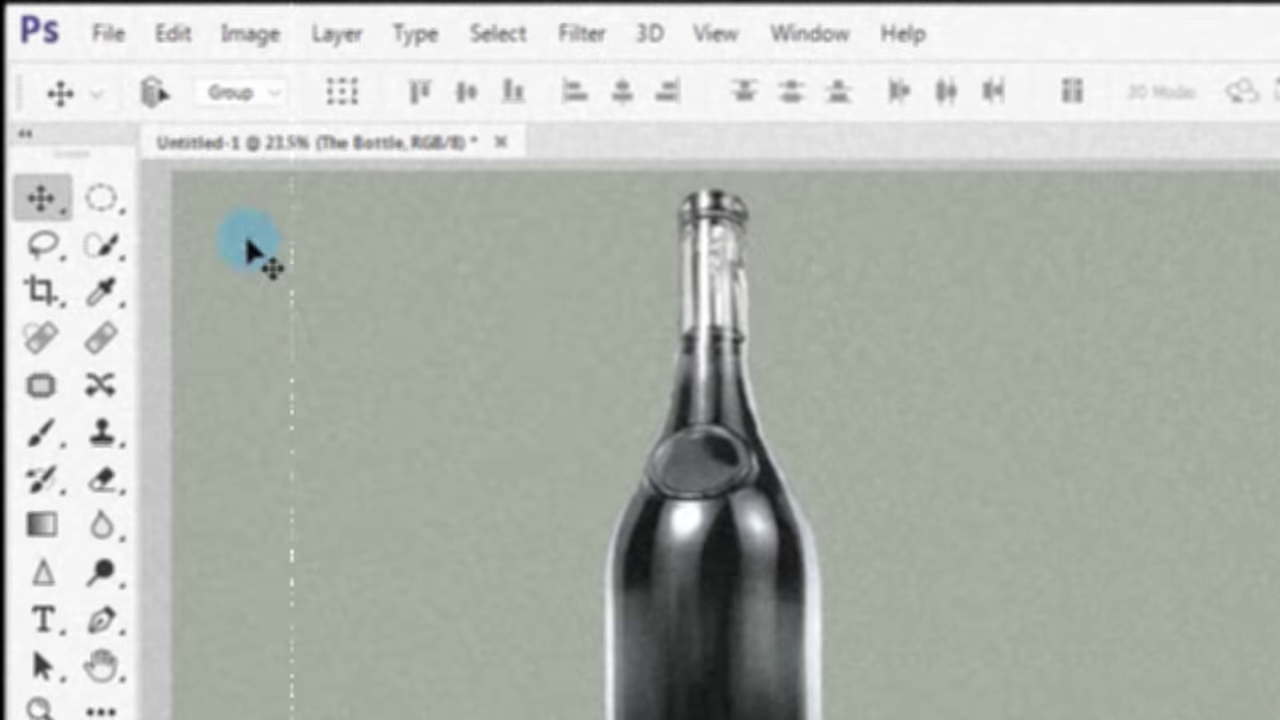
{"action": "left_click", "coordinate": [77, 24]}
{"action": "left_click", "coordinate": [420, 598]}
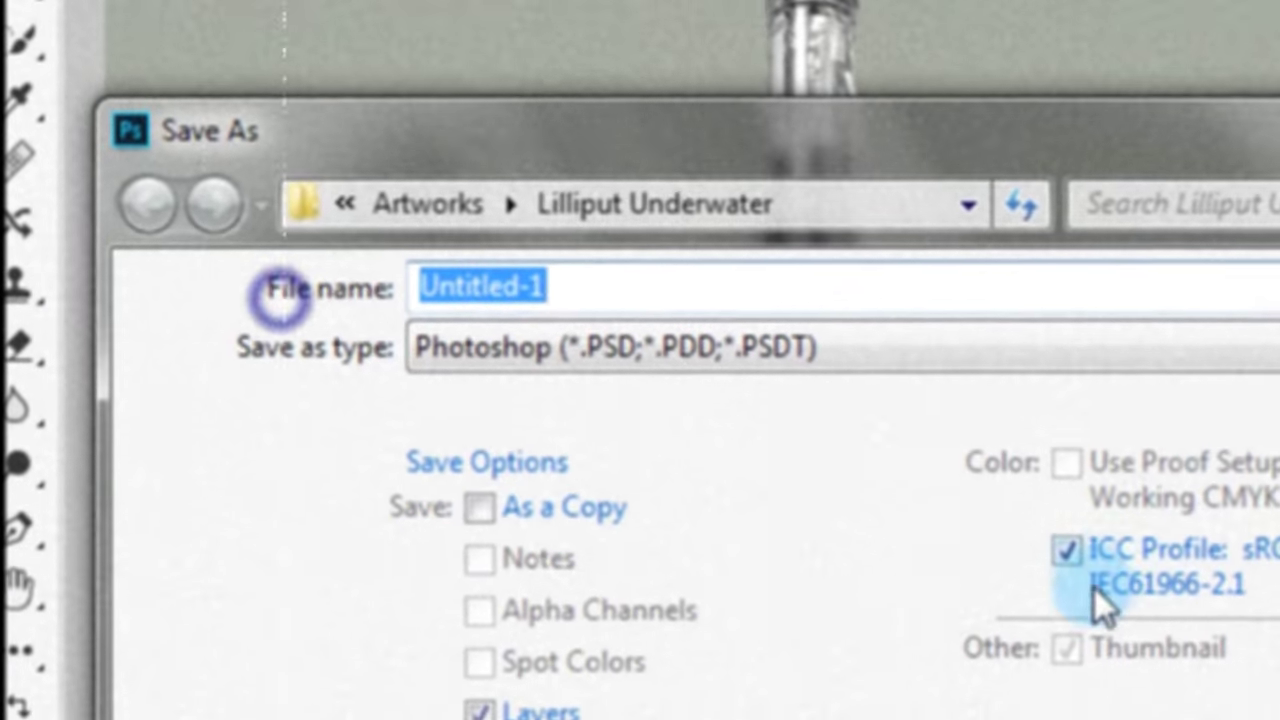
{"action": "type", "text": "Li"}
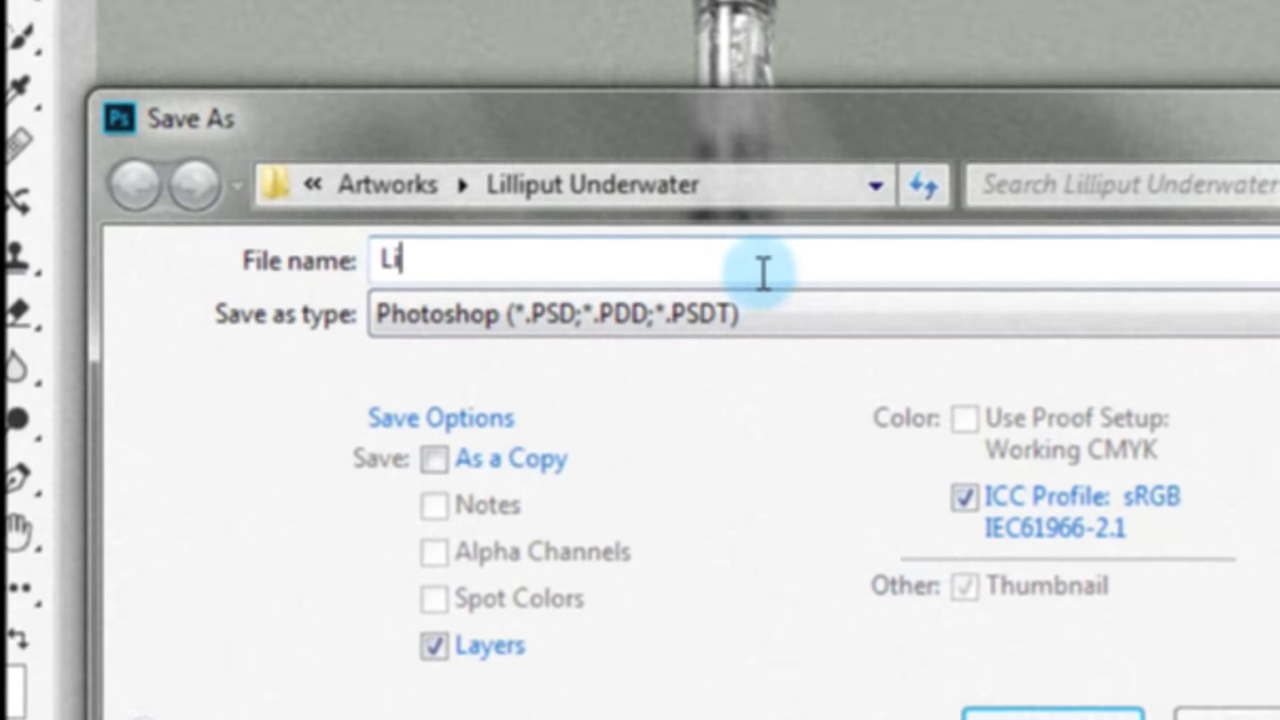
{"action": "type", "text": "lliput_Underwater"}
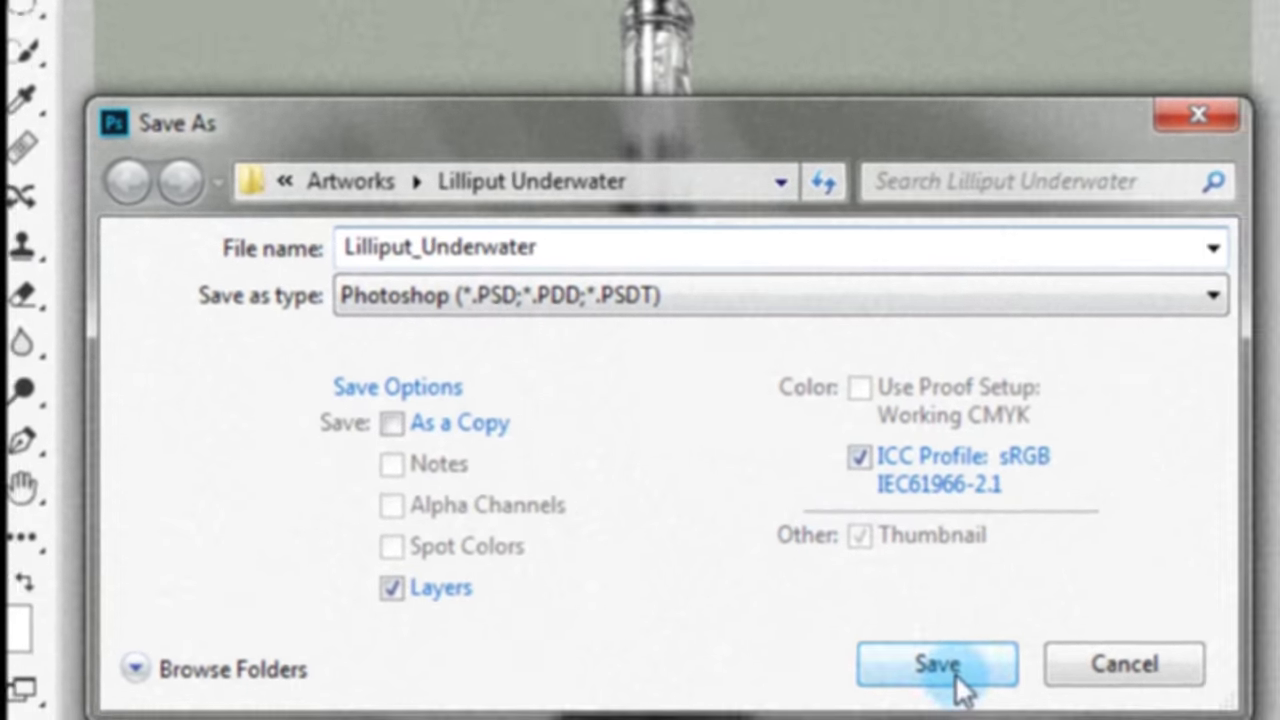
{"action": "left_click", "coordinate": [1015, 702]}
{"action": "left_click", "coordinate": [923, 167]}
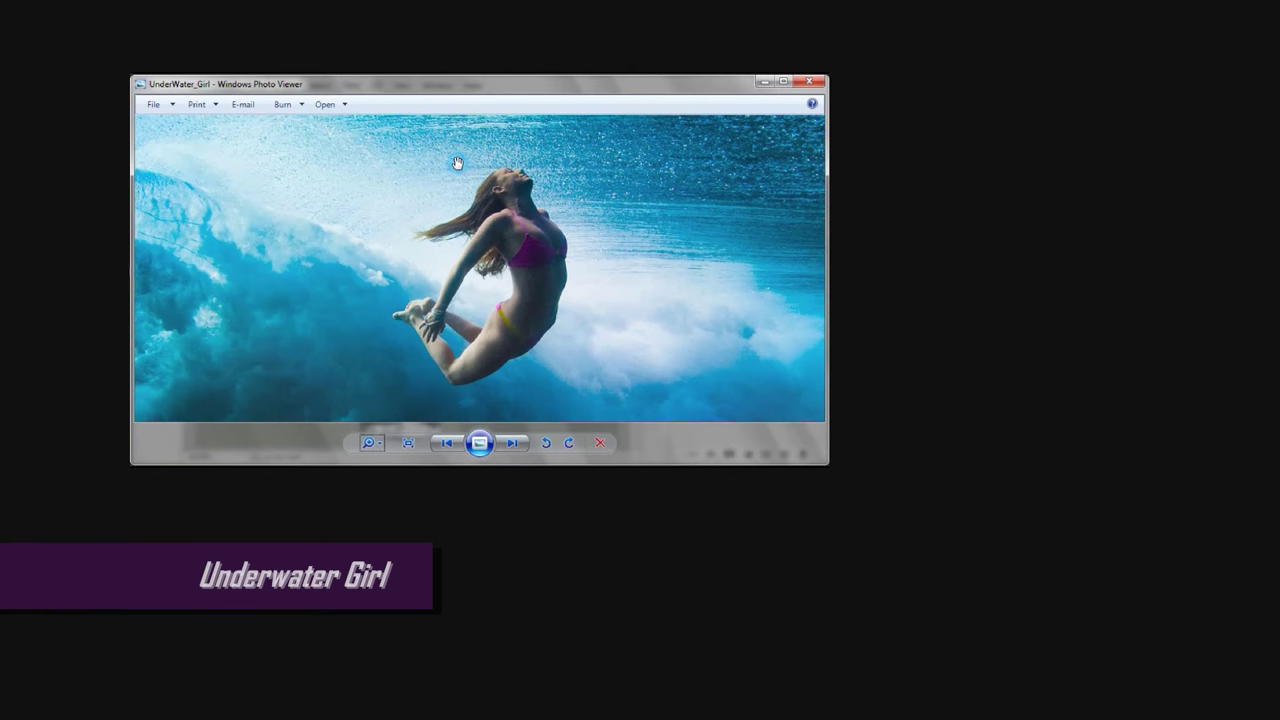
- Open UnderWater_Girl with Adobe Photoshop via the right-click Open With menu
{"action": "right_click", "coordinate": [168, 143]}
{"action": "mouse_move", "coordinate": [211, 151]}
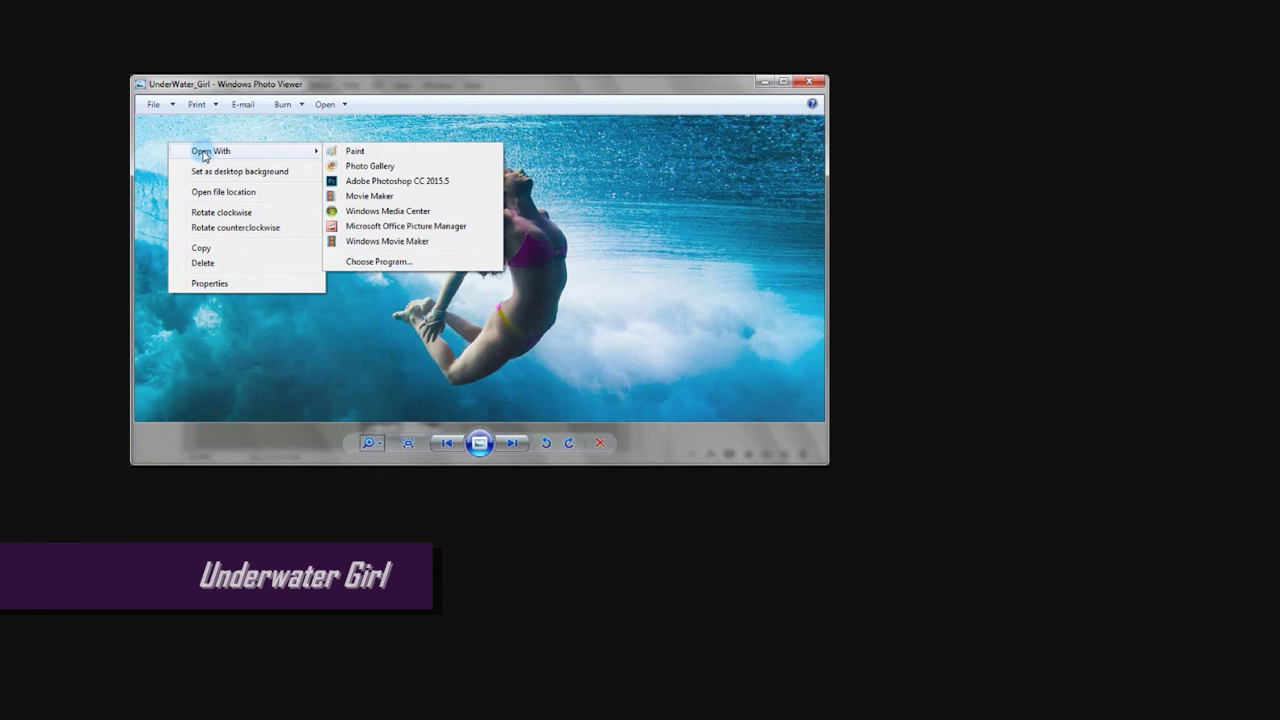
{"action": "left_click", "coordinate": [471, 186]}
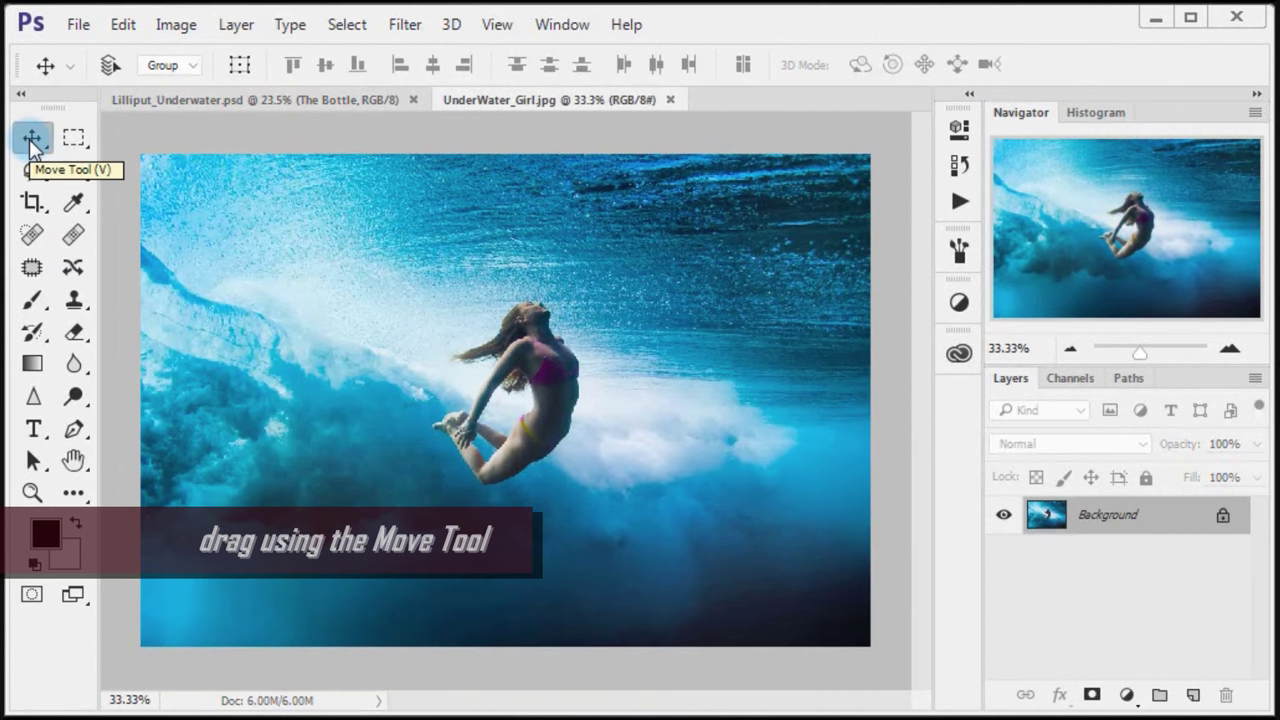
- Place the underwater photo over the bottle as a Screen-mode Layer 2, then close UnderWater_Girl.jpg
{"action": "left_click_drag", "start_coordinate": [493, 413], "coordinate": [541, 438]}
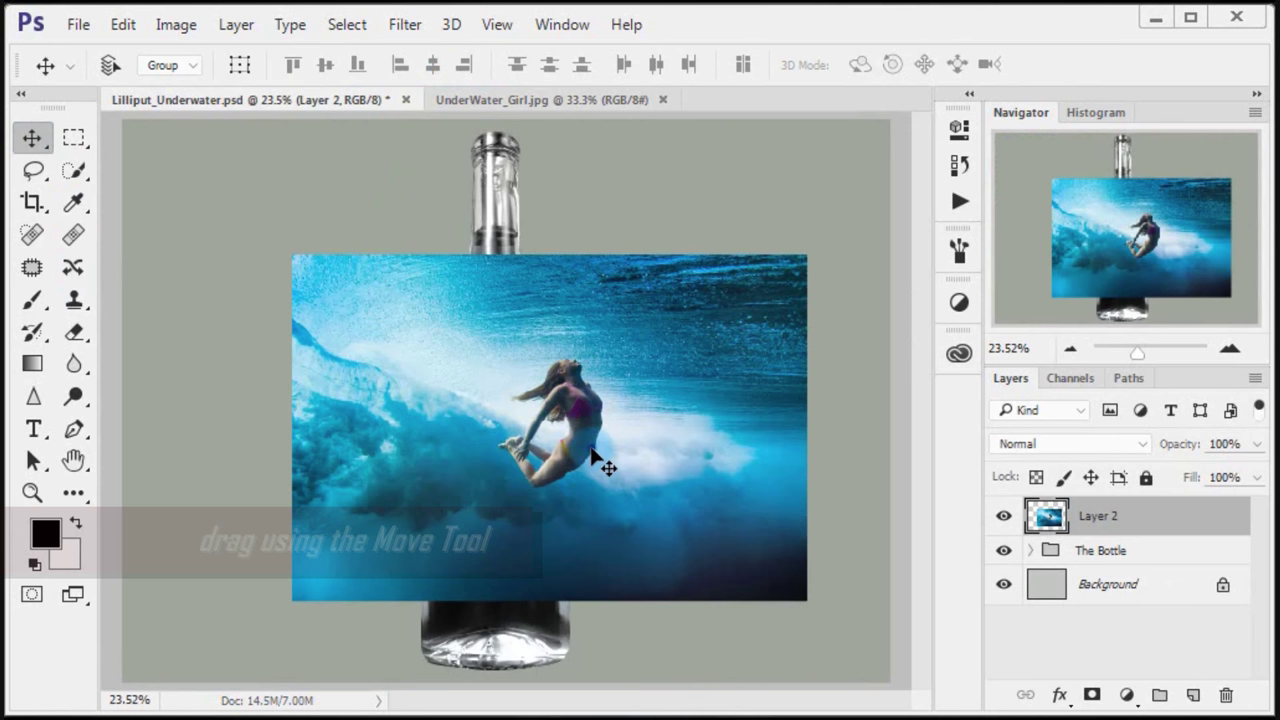
{"action": "left_click_drag", "start_coordinate": [595, 456], "coordinate": [552, 534]}
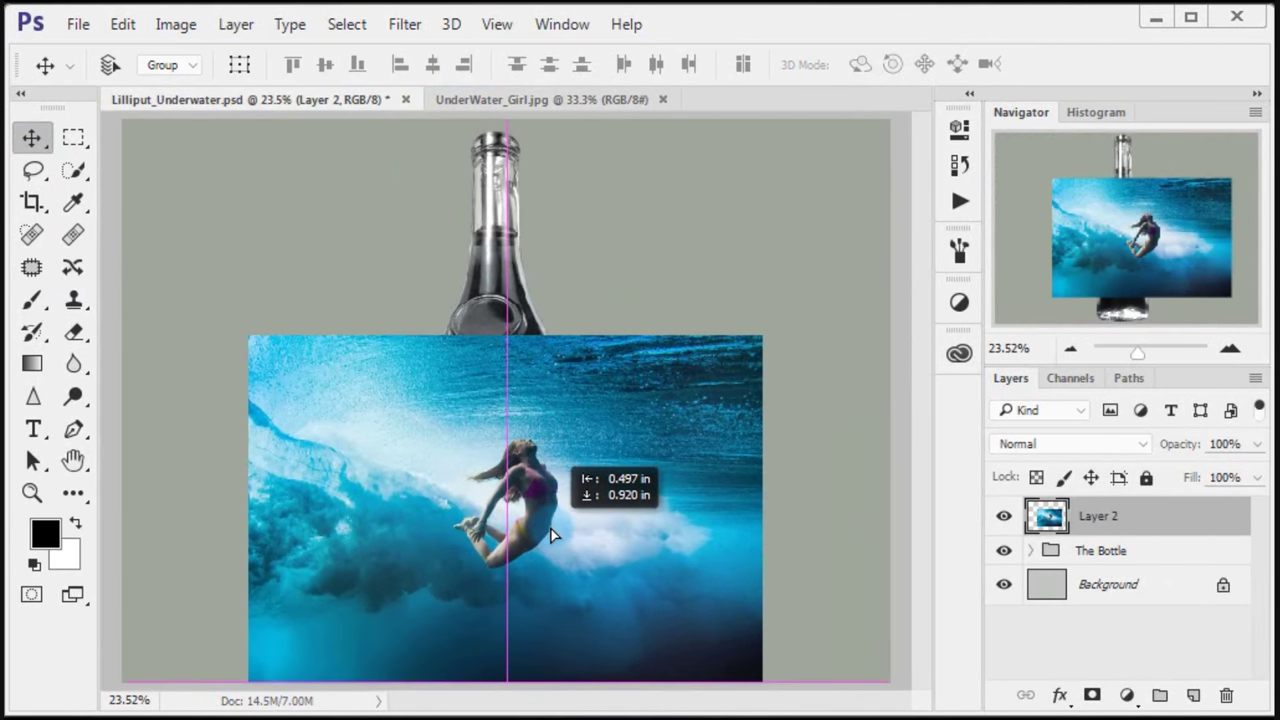
{"action": "left_click", "coordinate": [1048, 444]}
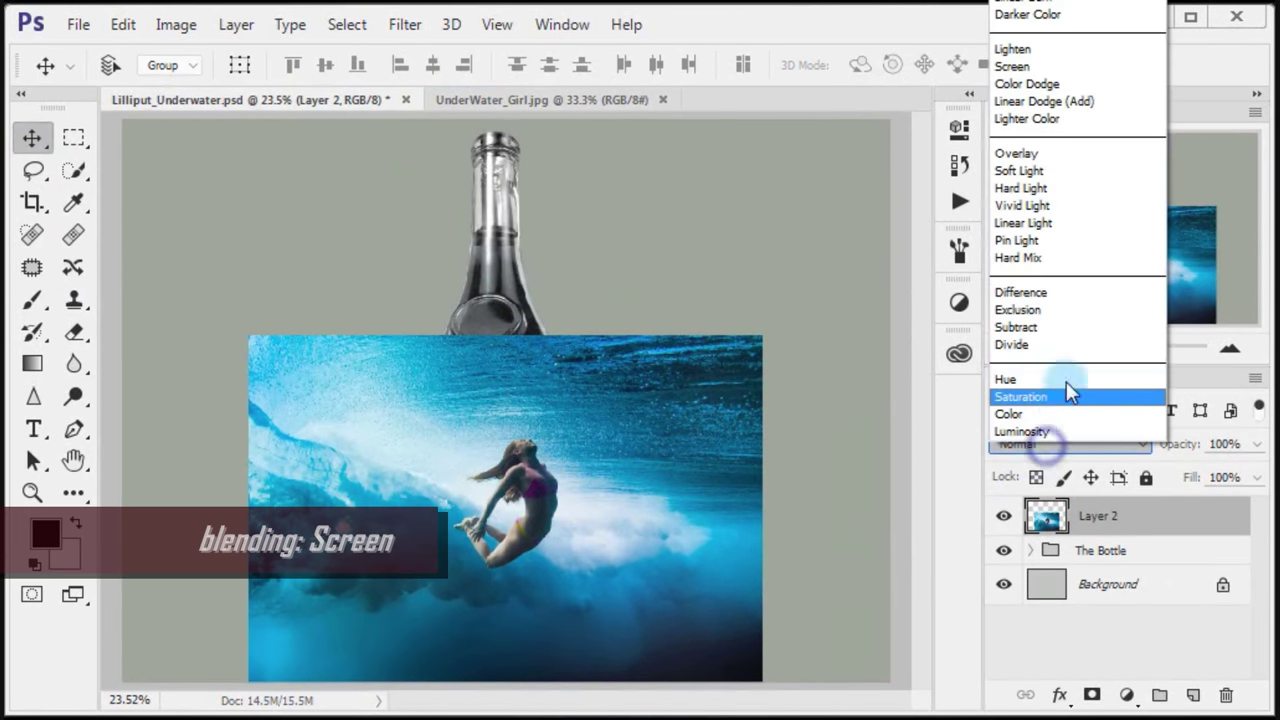
{"action": "left_click", "coordinate": [1048, 66]}
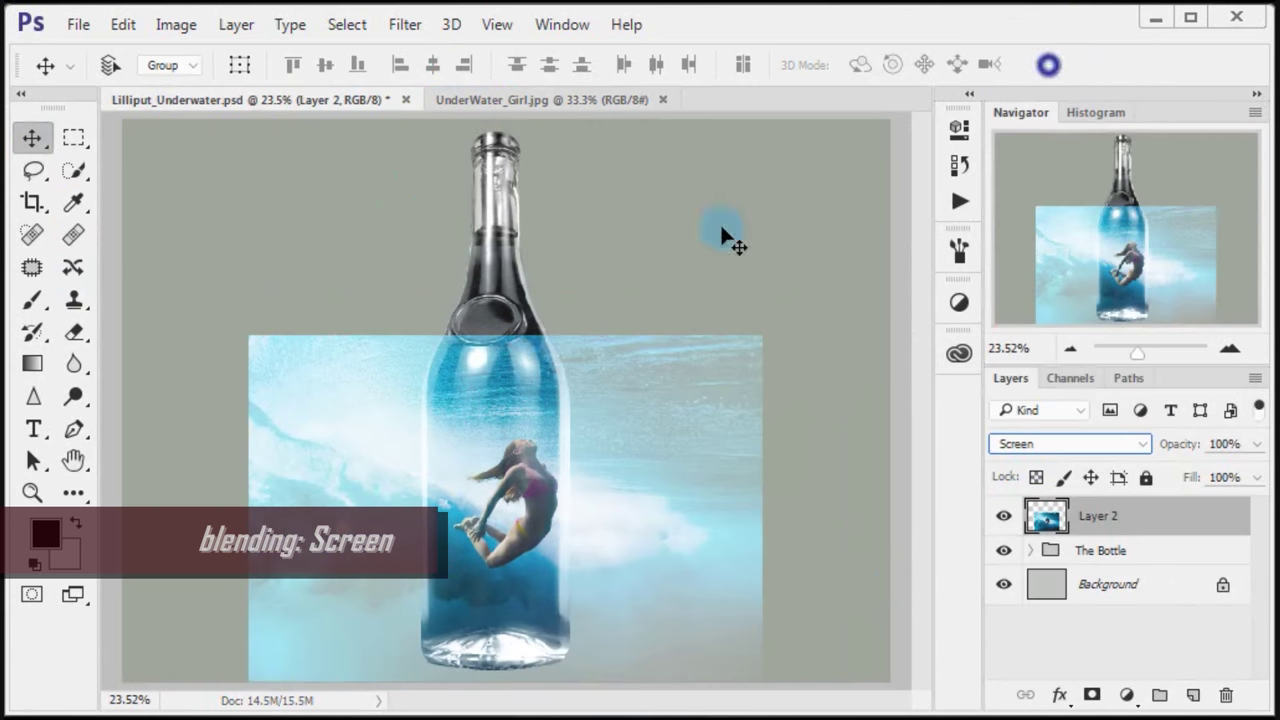
{"action": "mouse_move", "coordinate": [634, 586]}
{"action": "left_mouse_down"}
{"action": "mouse_move", "coordinate": [608, 574]}
{"action": "mouse_move", "coordinate": [618, 578]}
{"action": "left_mouse_up"}
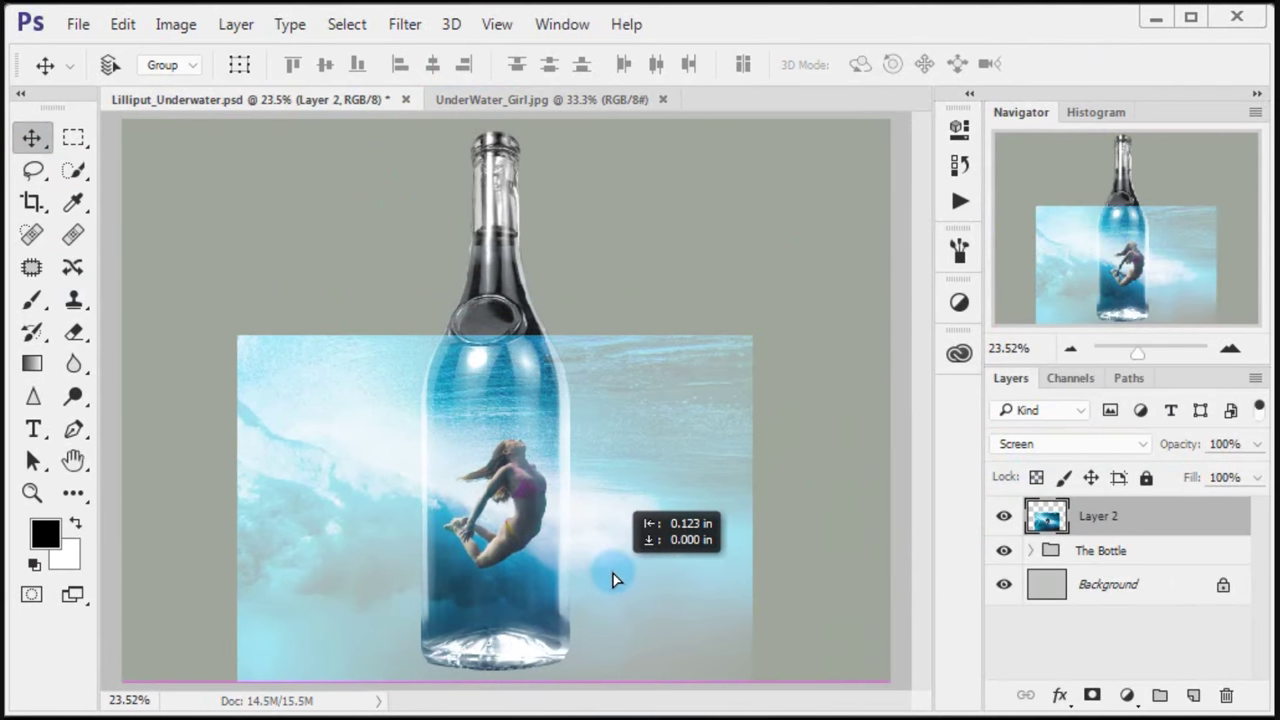
{"action": "left_click", "coordinate": [1004, 516]}
{"action": "left_click", "coordinate": [1004, 516]}
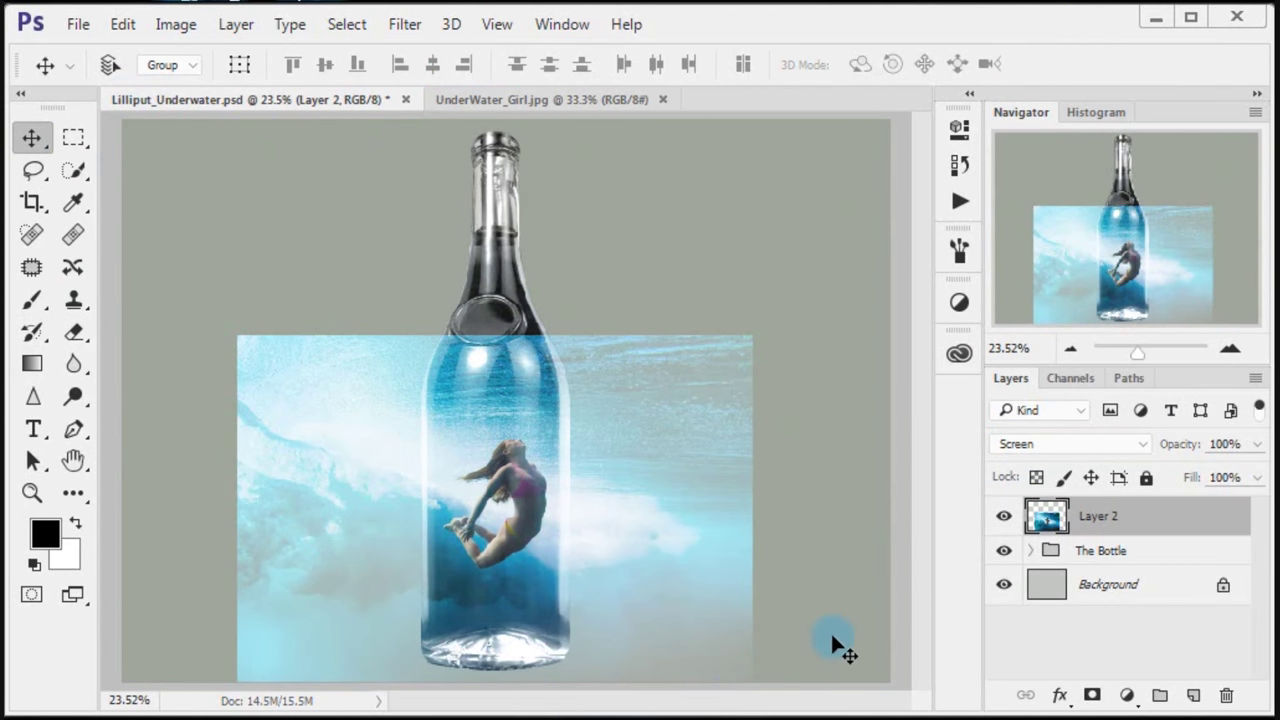
{"action": "left_click", "coordinate": [533, 100]}
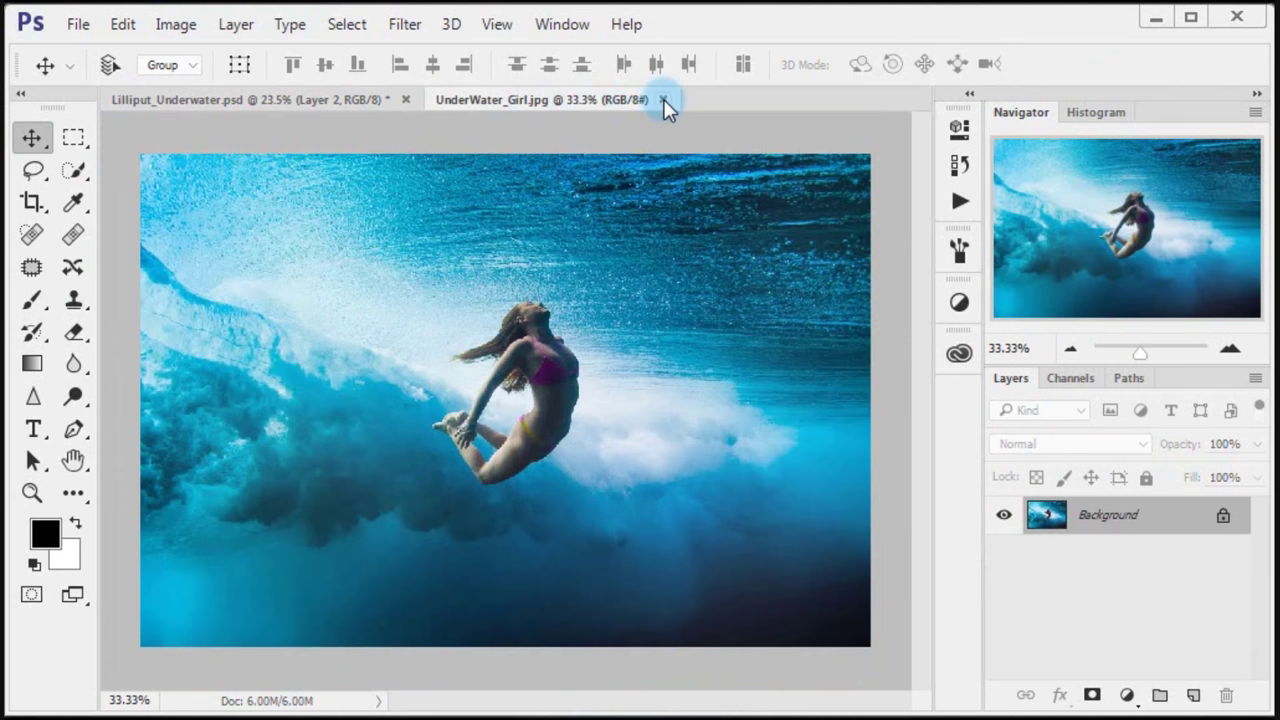
{"action": "left_click", "coordinate": [662, 99]}
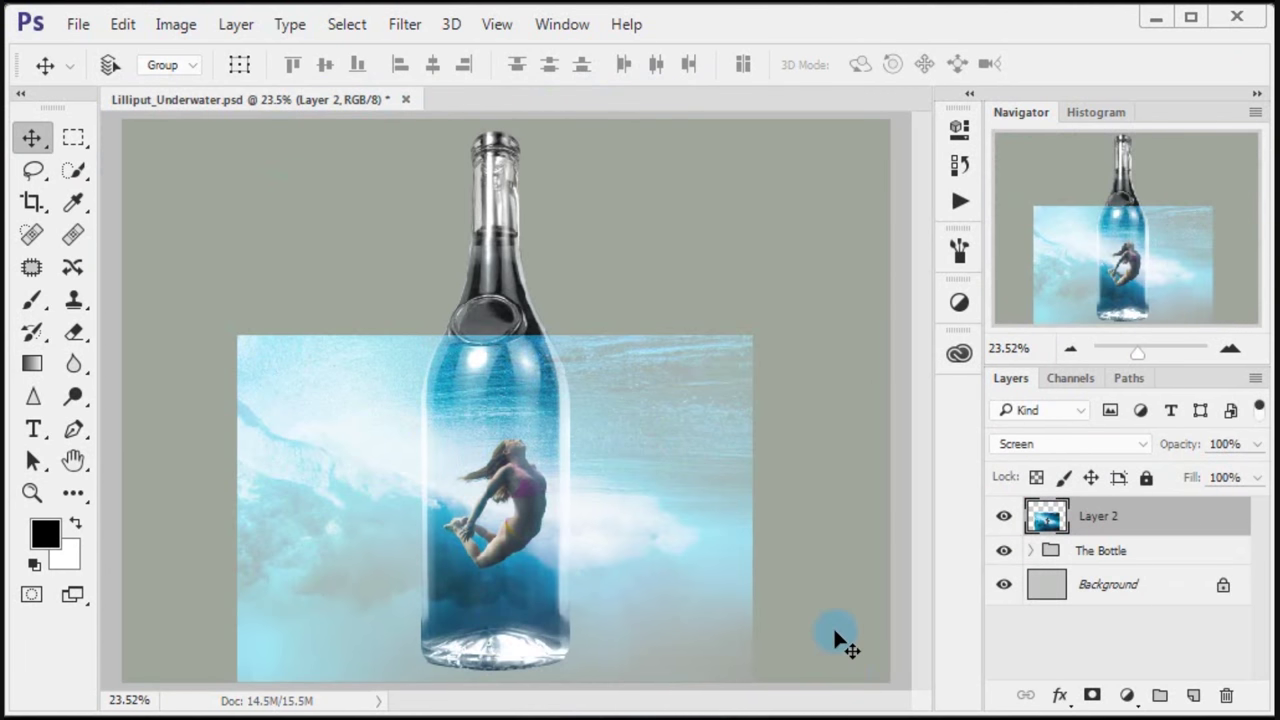
- Copy the photo's left side onto a new Layer 3, hide it, and reselect Layer 2
{"action": "double_click", "coordinate": [1019, 114]}
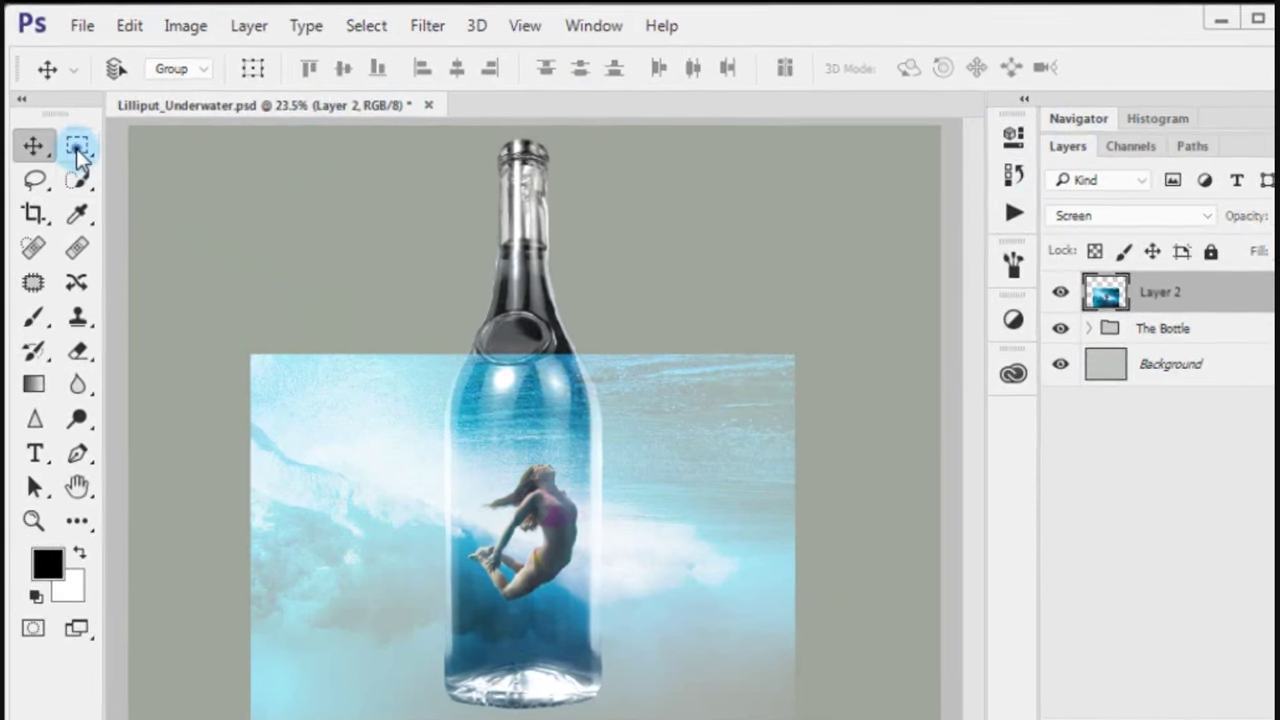
{"action": "left_click", "coordinate": [73, 137]}
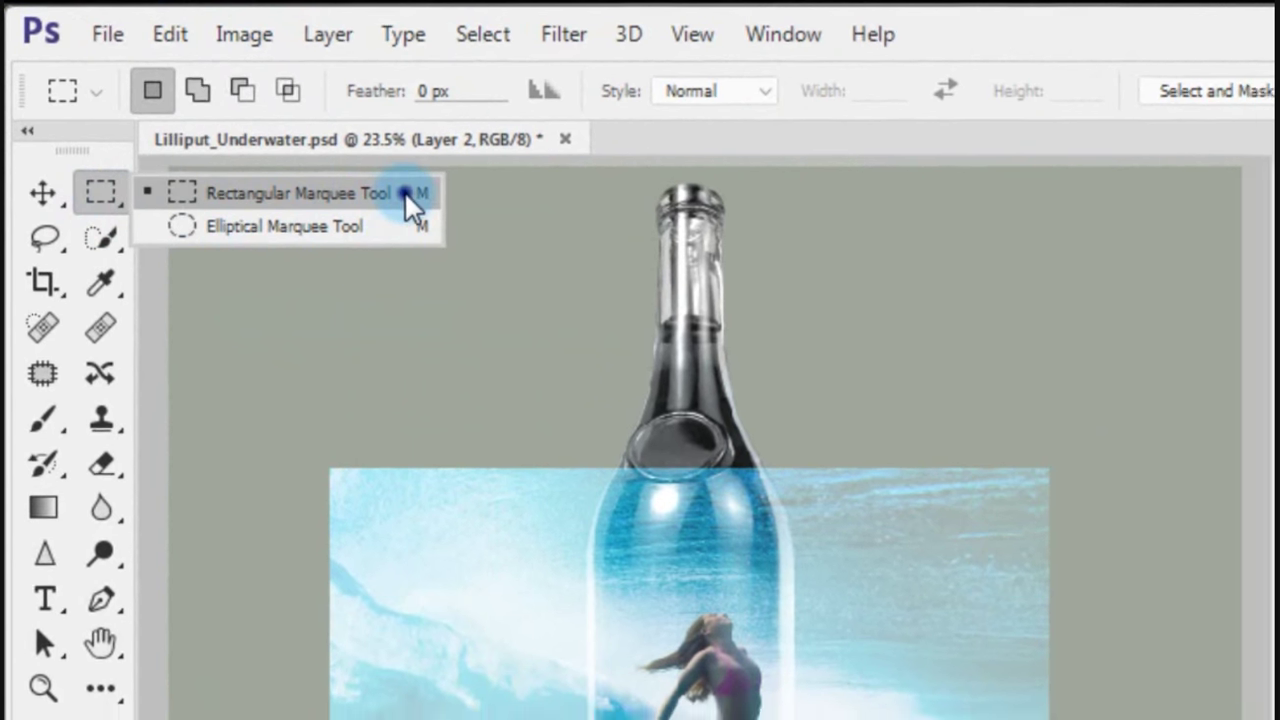
{"action": "left_click", "coordinate": [406, 192]}
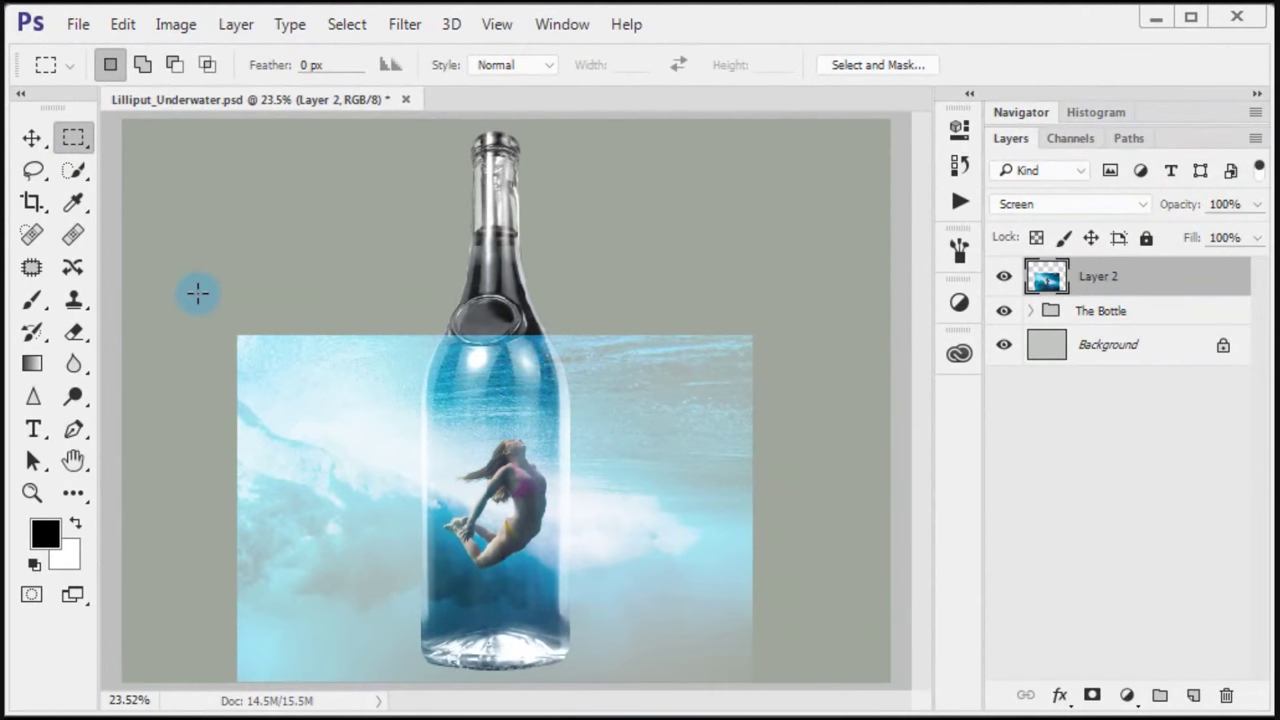
{"action": "left_click_drag", "start_coordinate": [197, 293], "coordinate": [395, 703]}
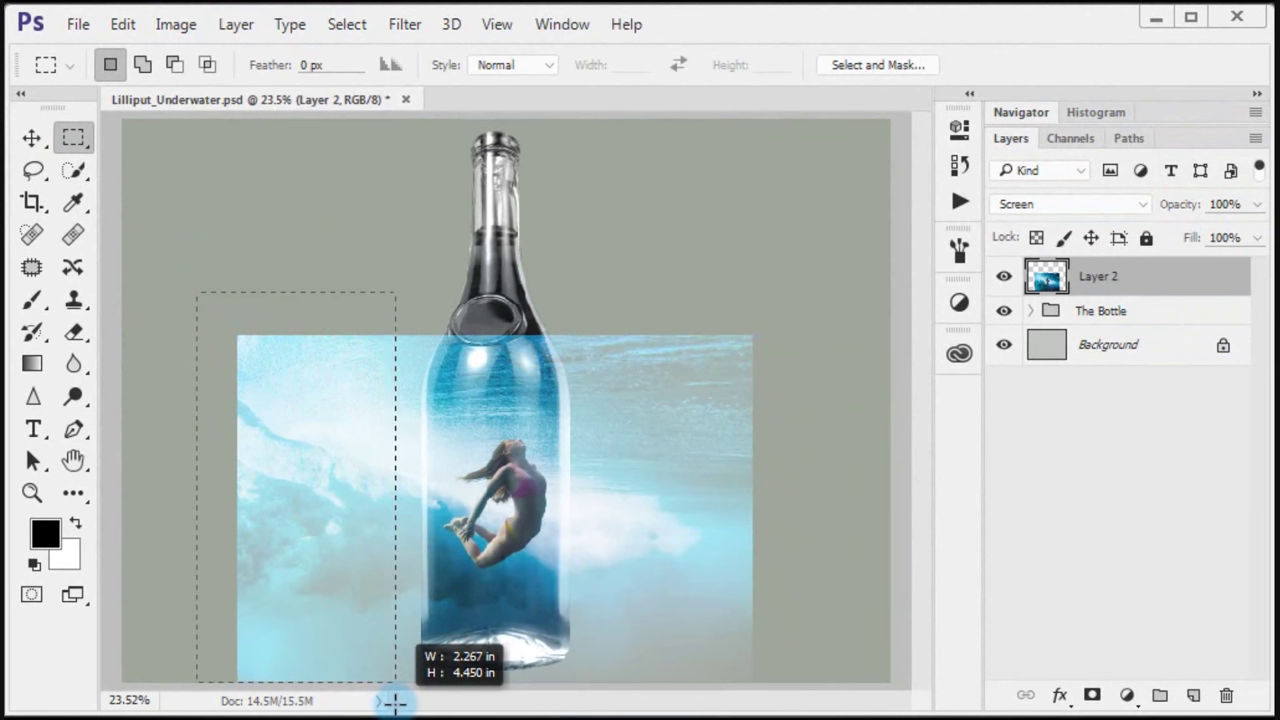
{"action": "left_click_drag", "start_coordinate": [395, 703], "coordinate": [407, 700]}
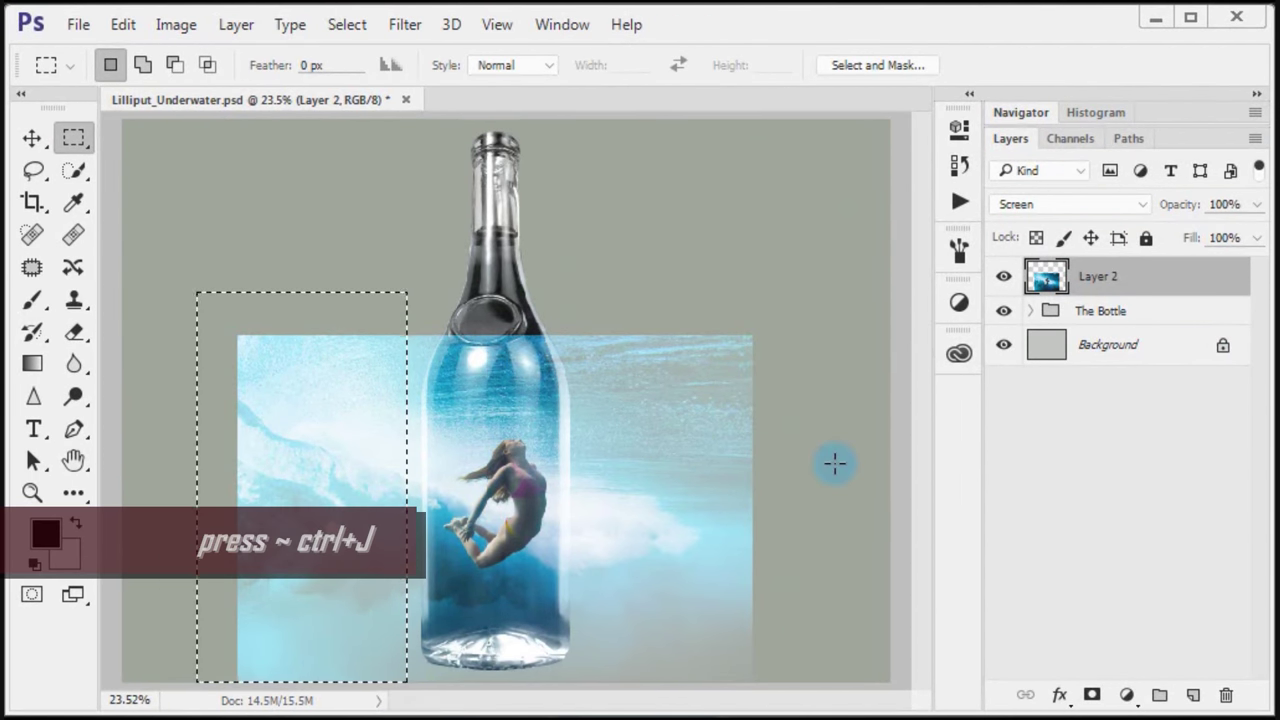
{"action": "key", "text": "ctrl+j"}
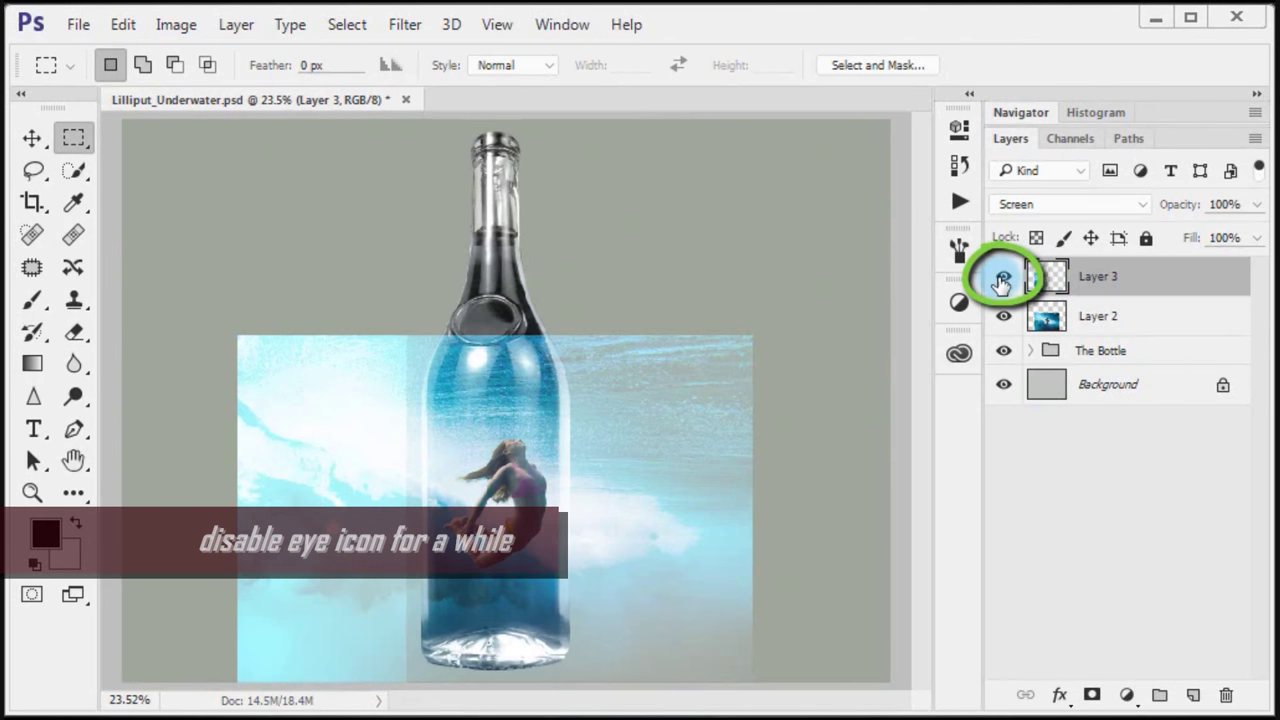
{"action": "left_click", "coordinate": [1001, 278]}
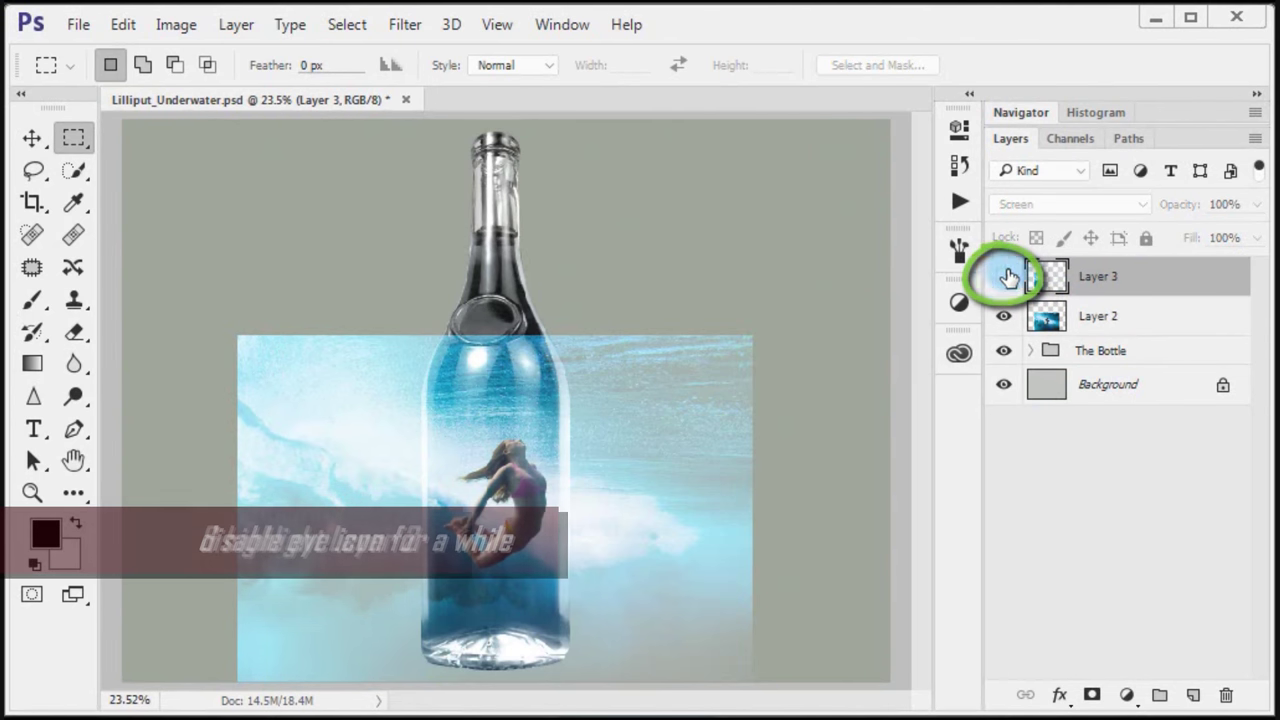
{"action": "left_click", "coordinate": [1149, 318]}
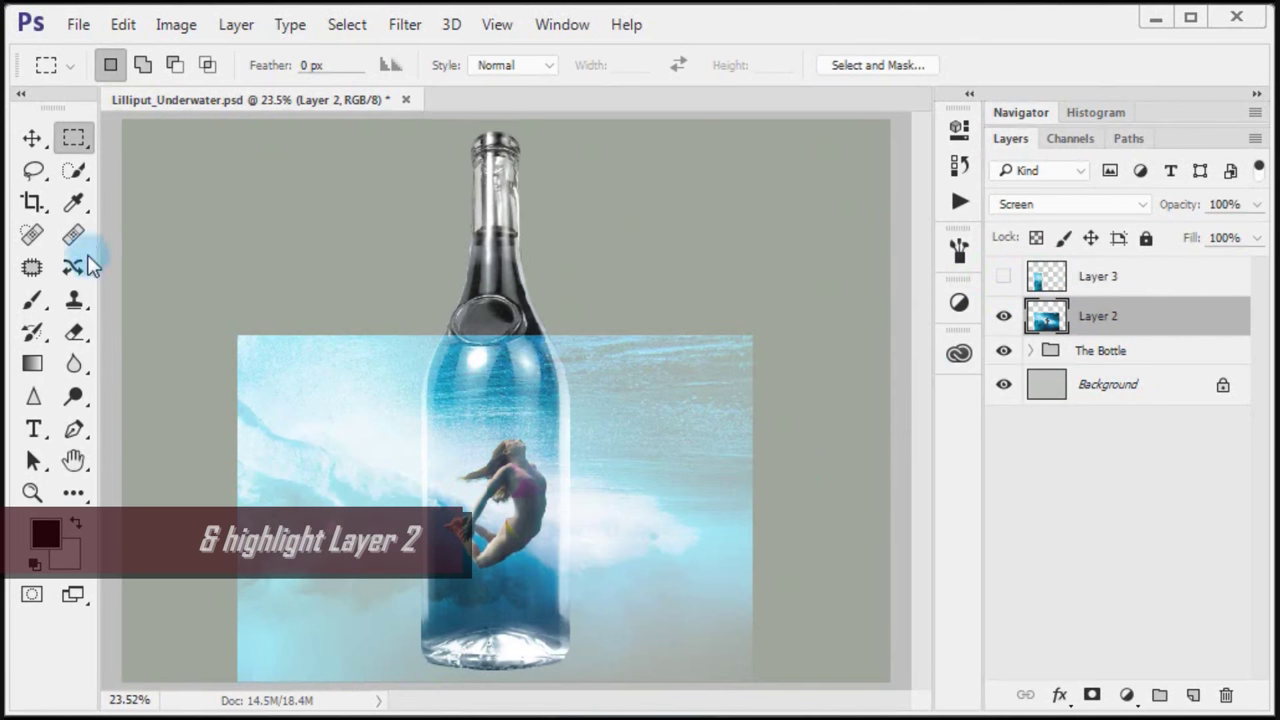
- Copy the right side of the water image onto a new, hidden Layer 4
{"action": "right_click", "coordinate": [72, 138]}
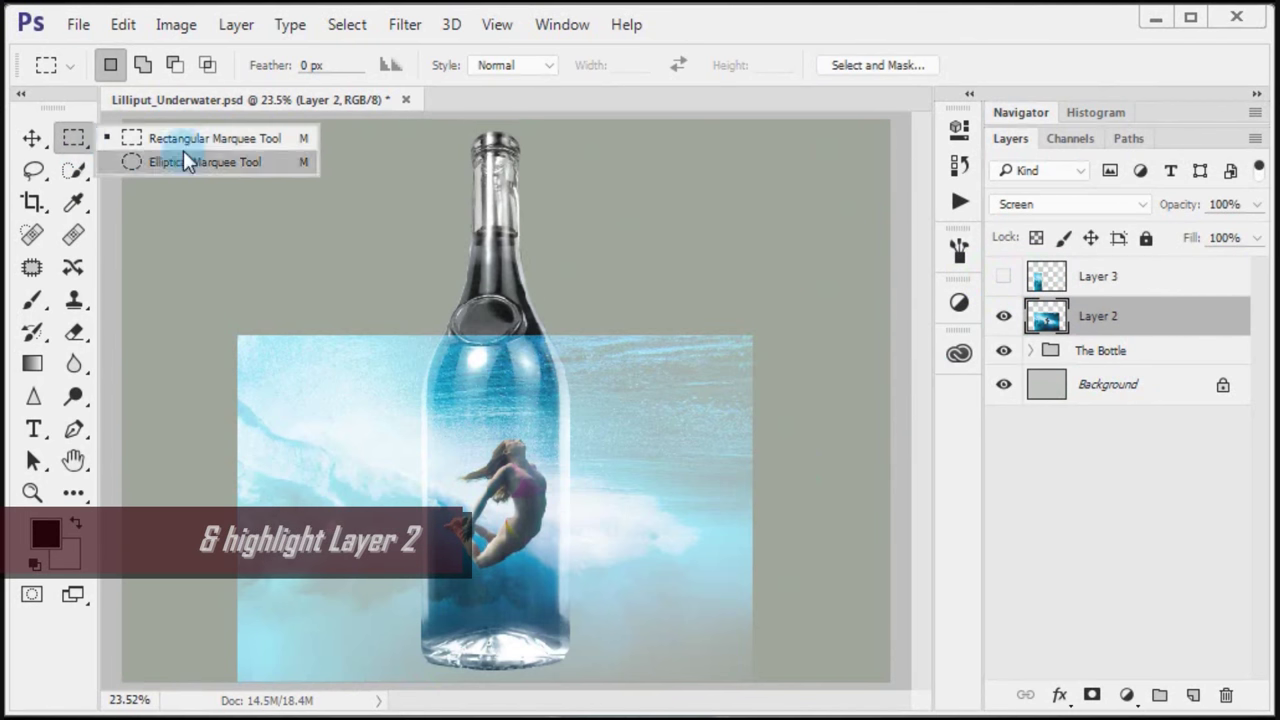
{"action": "left_click", "coordinate": [276, 142]}
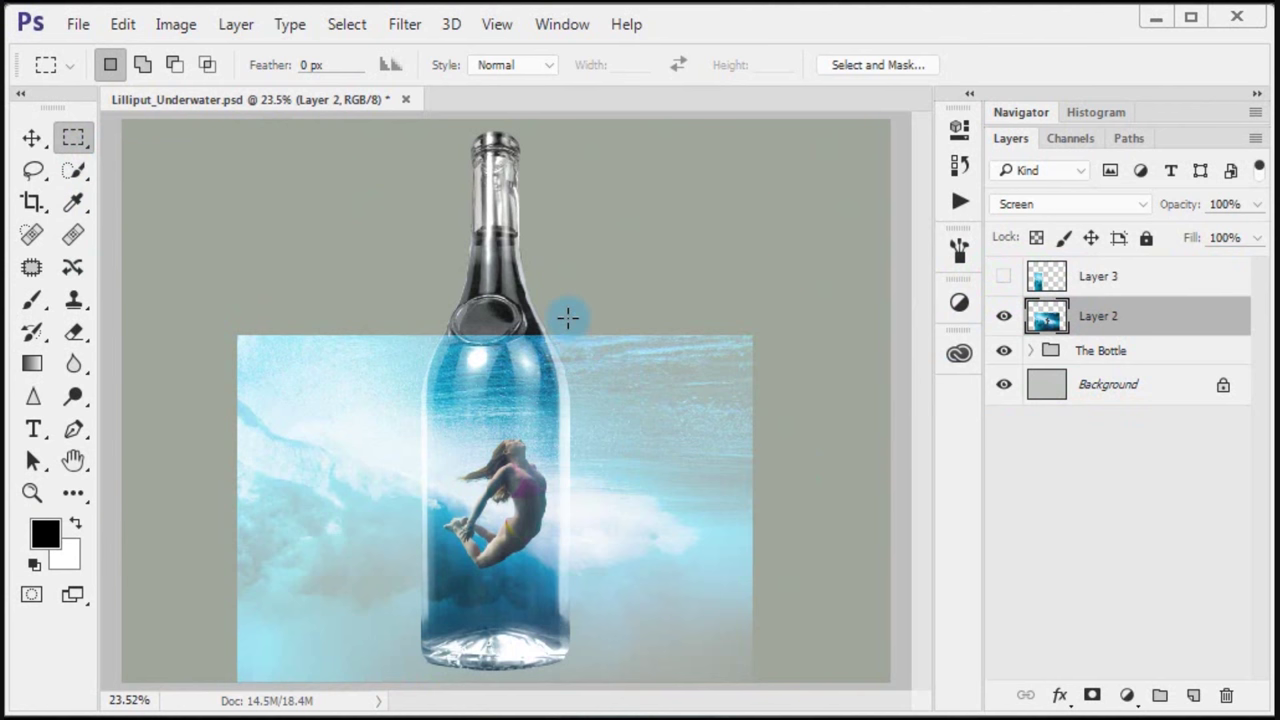
{"action": "left_click_drag", "start_coordinate": [566, 317], "coordinate": [789, 682]}
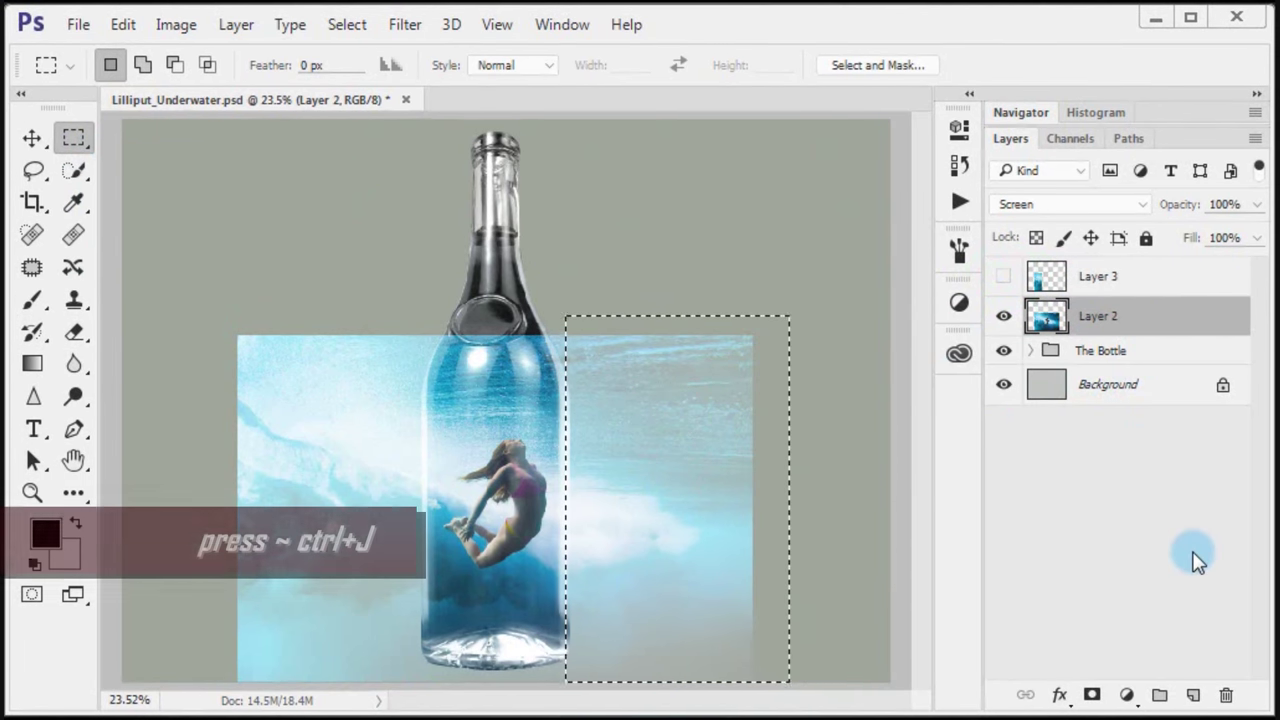
{"action": "key", "text": "ctrl+j"}
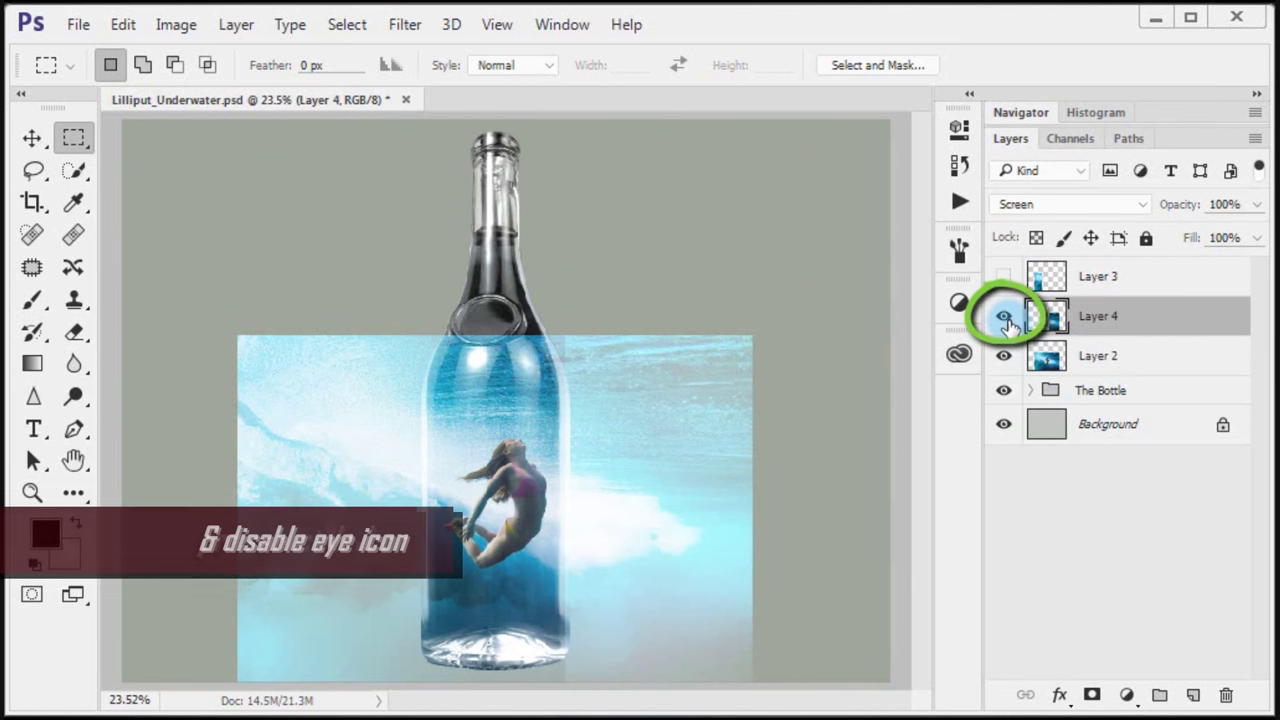
{"action": "left_click", "coordinate": [1005, 322]}
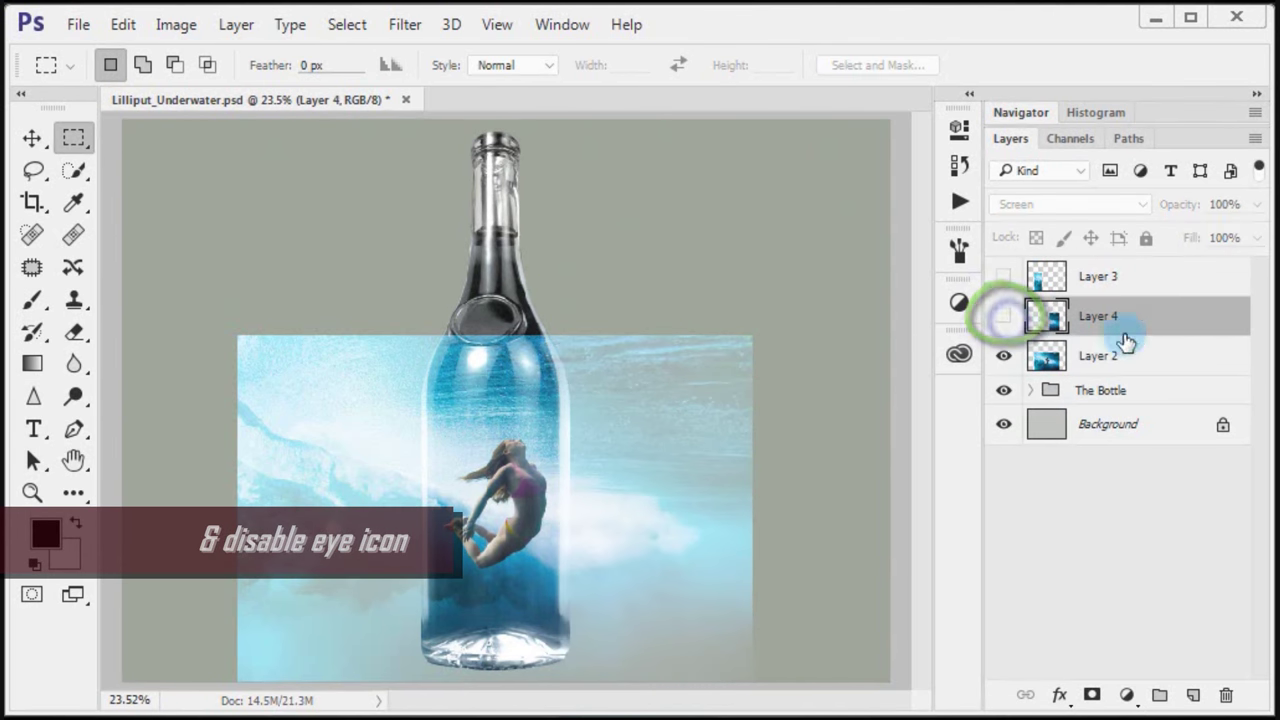
- Move Layer 3 below Layer 2 and make Layer 2 active again
{"action": "left_click", "coordinate": [1155, 278]}
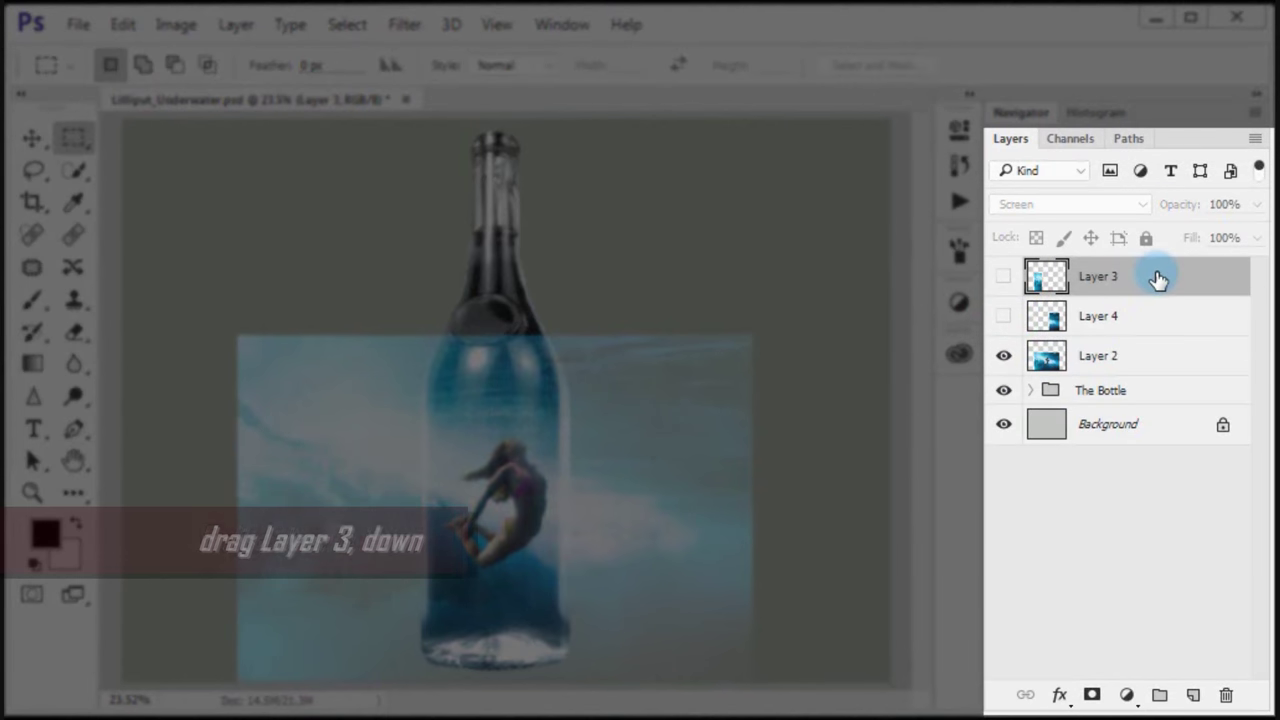
{"action": "left_click_drag", "start_coordinate": [1157, 279], "coordinate": [1146, 358]}
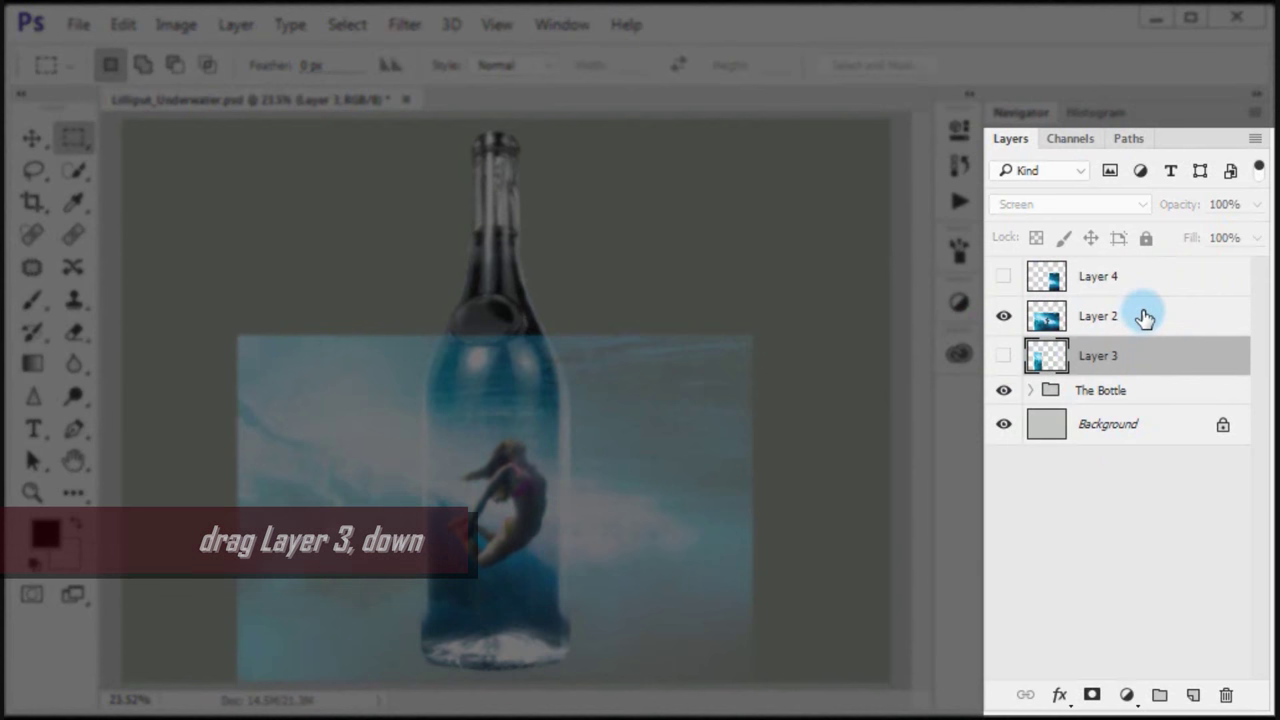
{"action": "left_click", "coordinate": [1144, 317]}
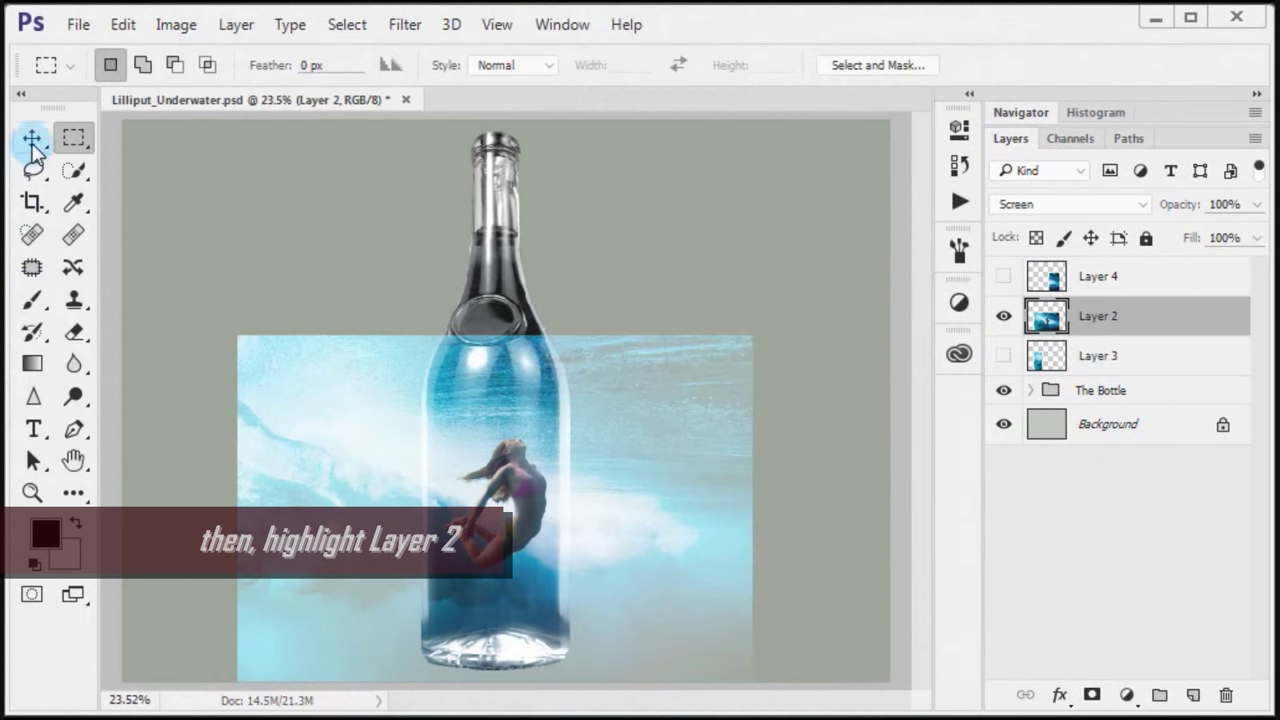
{"action": "left_click", "coordinate": [35, 138]}
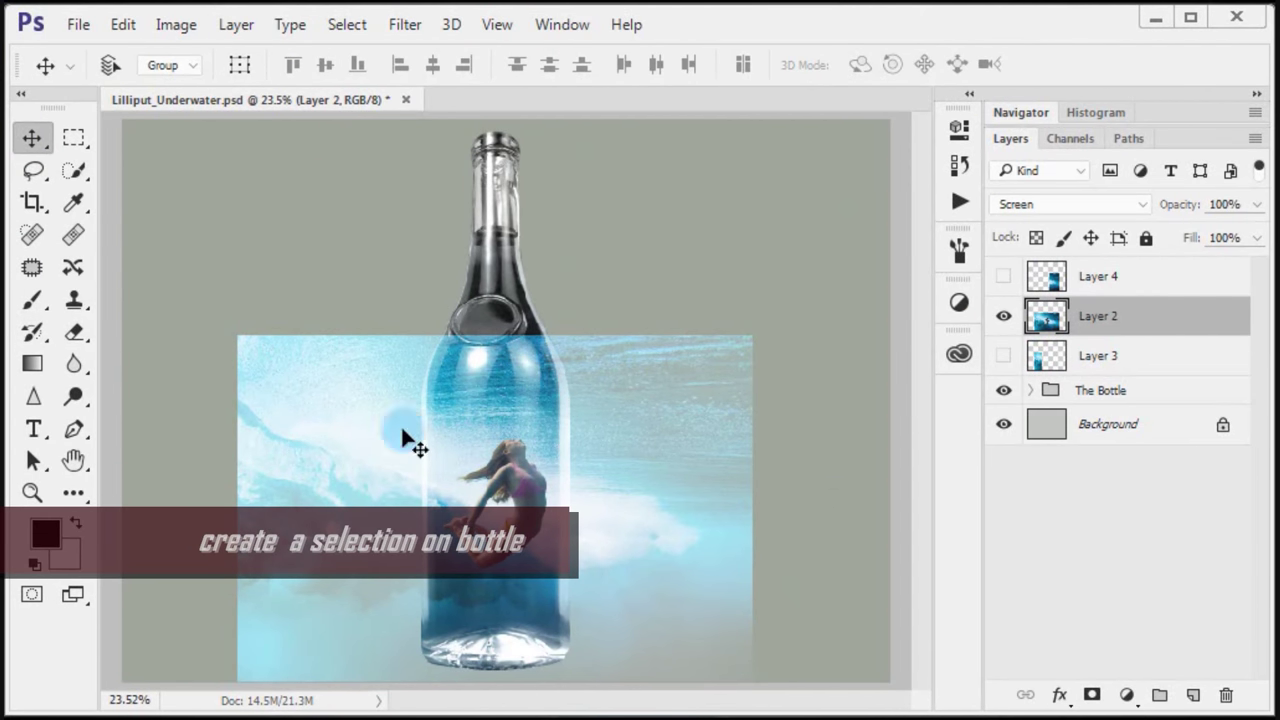
- Load The Bottle's outline as a selection and contract it by 15 pixels
{"action": "left_click", "coordinate": [1030, 390]}
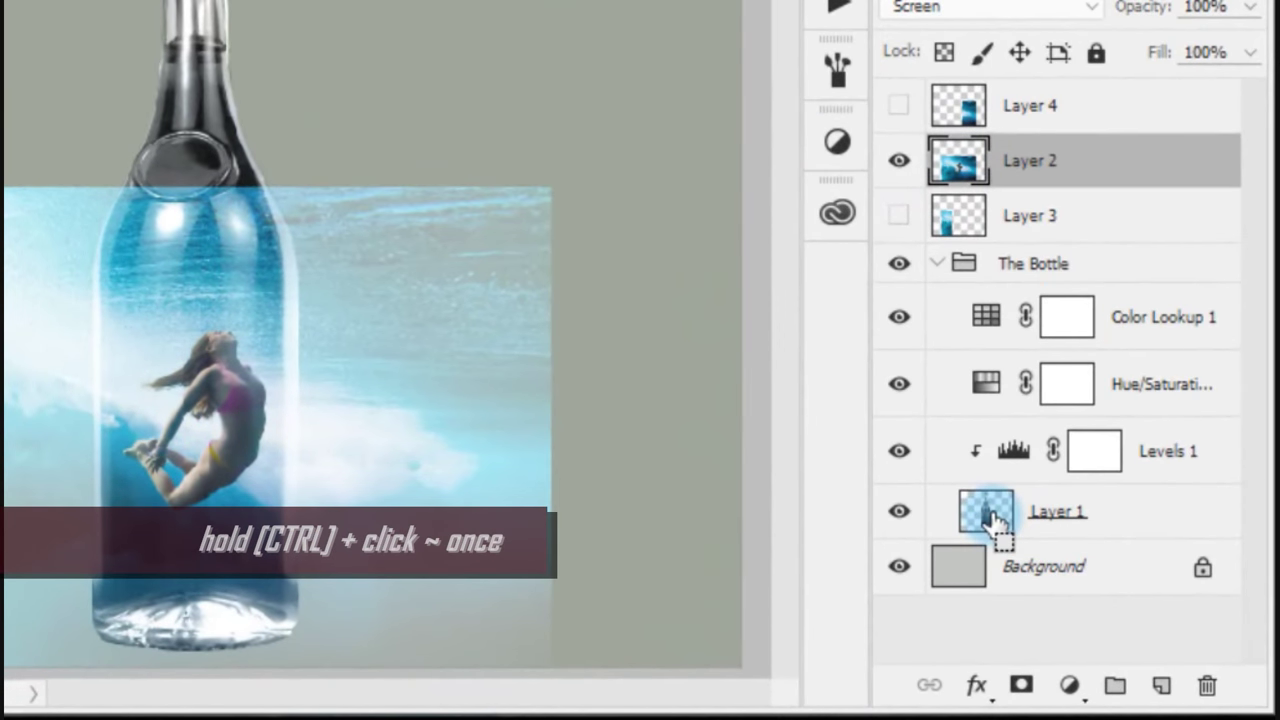
{"action": "left_click", "coordinate": [993, 516], "text": "ctrl"}
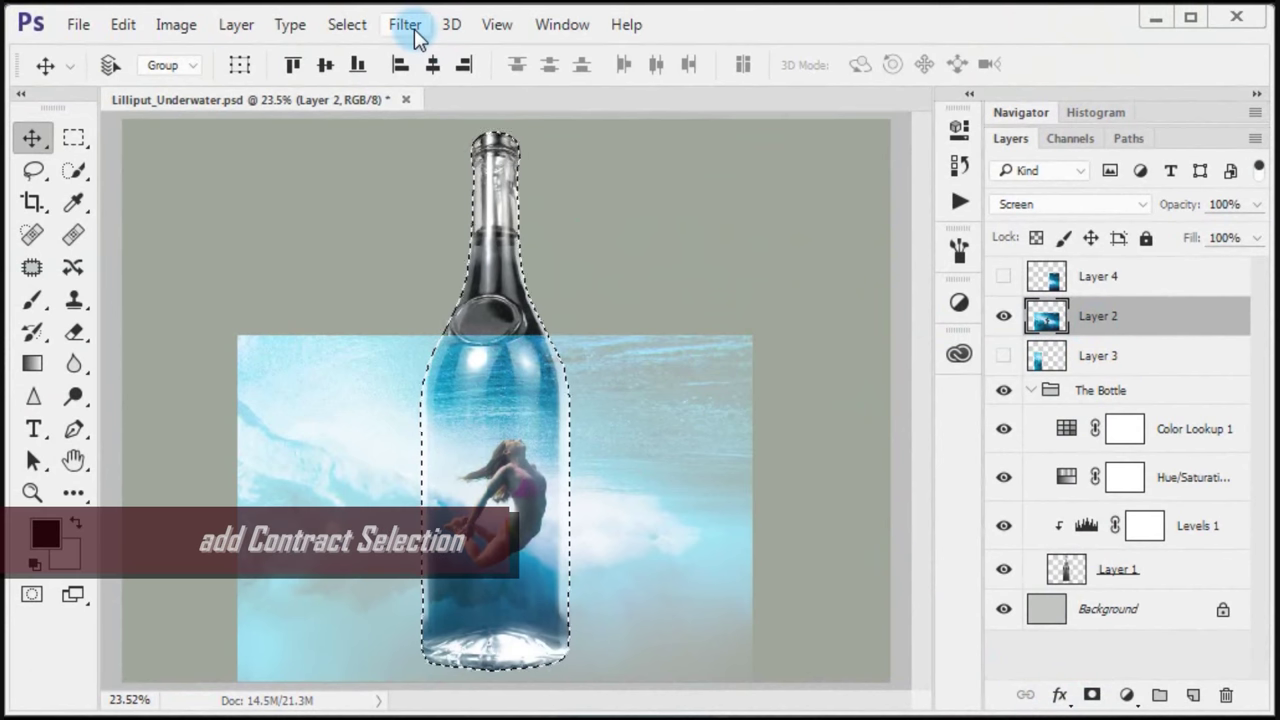
{"action": "left_click", "coordinate": [349, 24]}
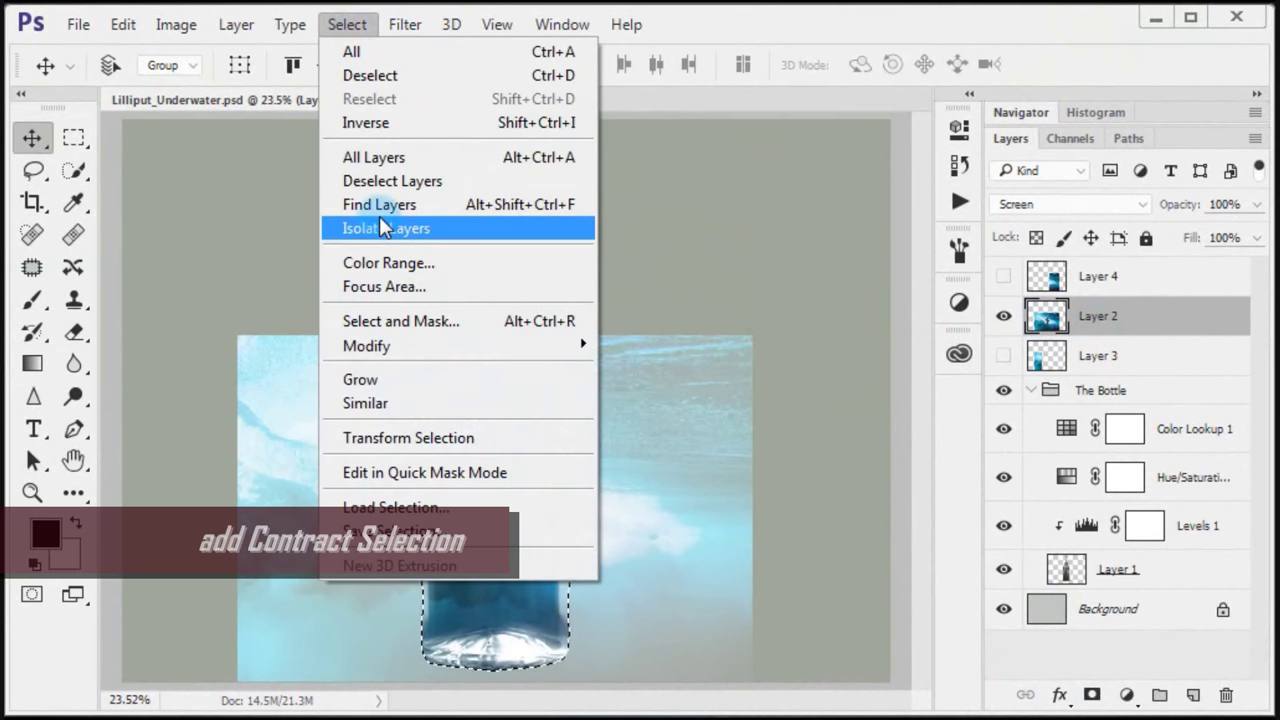
{"action": "mouse_move", "coordinate": [366, 345]}
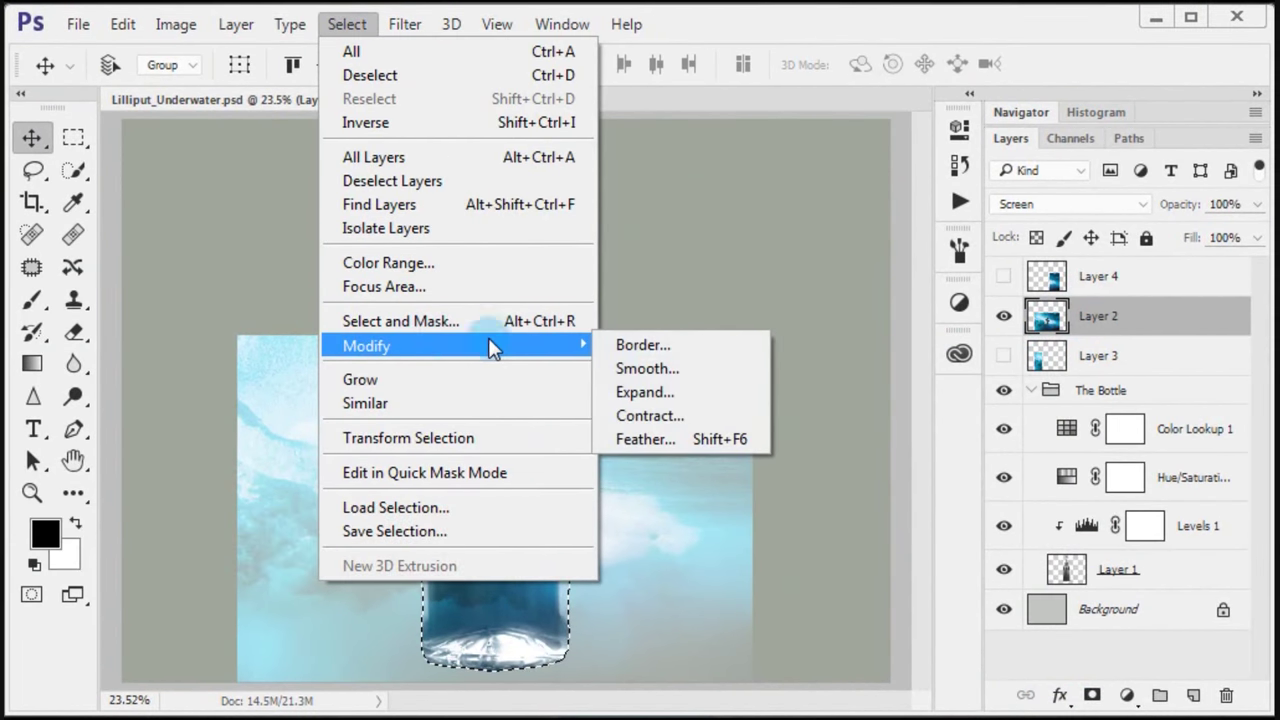
{"action": "left_click", "coordinate": [718, 413]}
{"action": "type", "text": "15"}
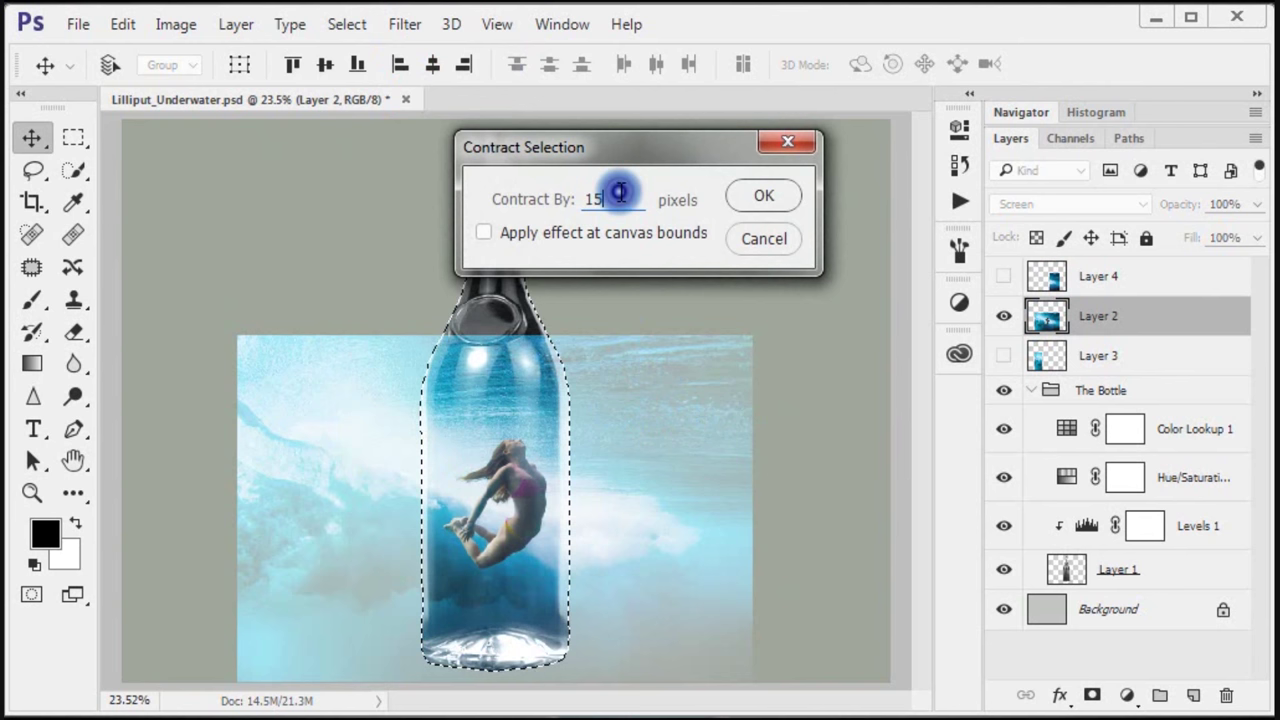
{"action": "left_click", "coordinate": [750, 195]}
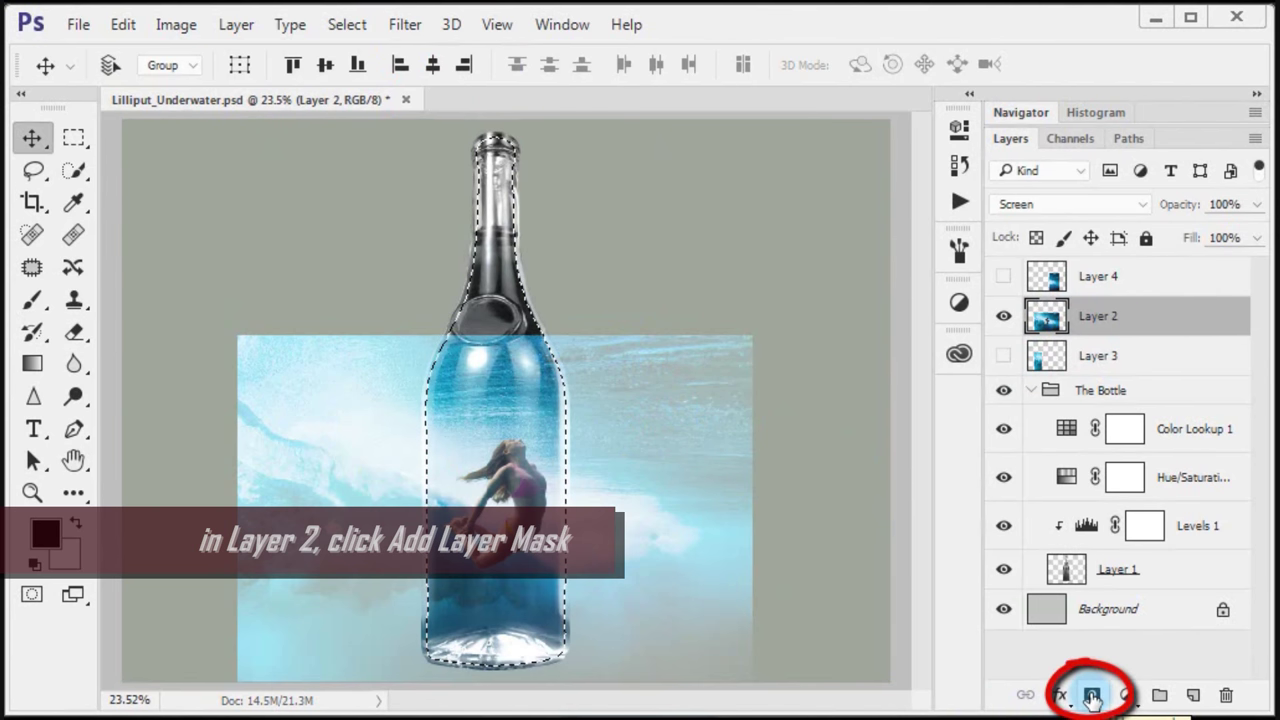
- Add the contracted selection as Layer 2's mask, toggling Layer 2 to compare
{"action": "left_click", "coordinate": [1091, 697]}
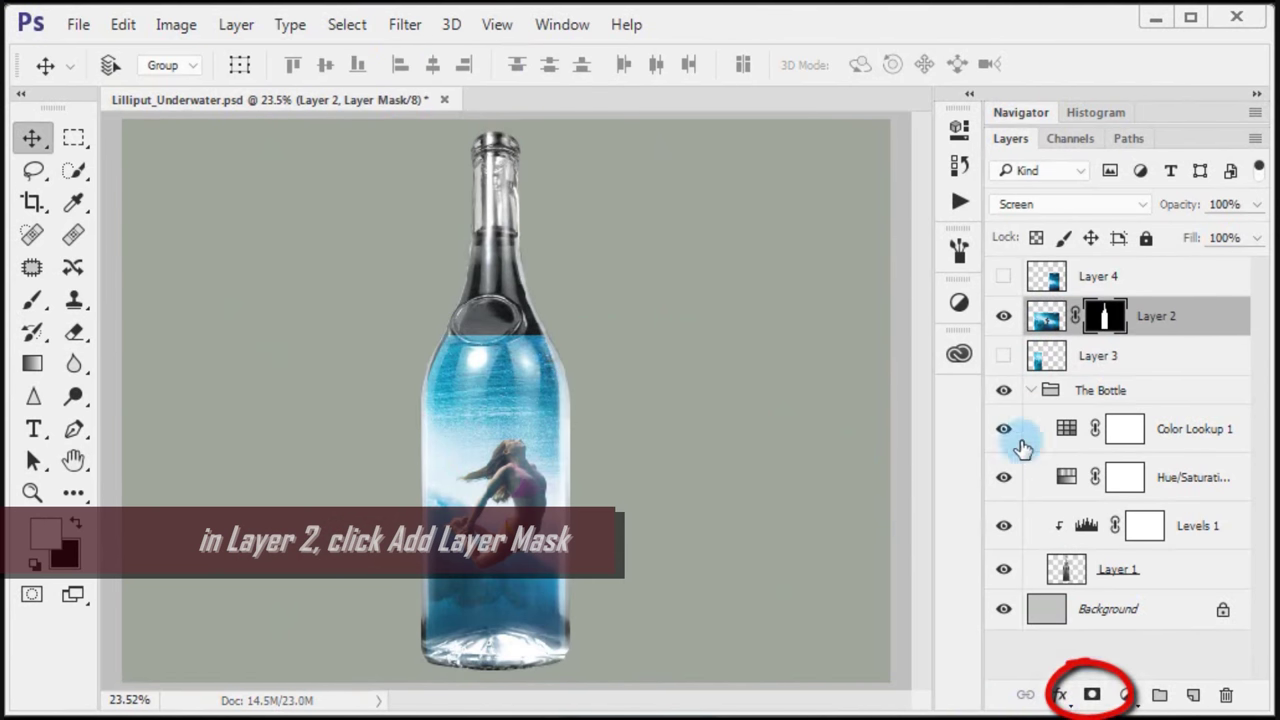
{"action": "left_click", "coordinate": [1003, 317]}
{"action": "left_click", "coordinate": [1003, 317]}
{"action": "left_click", "coordinate": [1003, 317]}
{"action": "left_click", "coordinate": [1003, 317]}
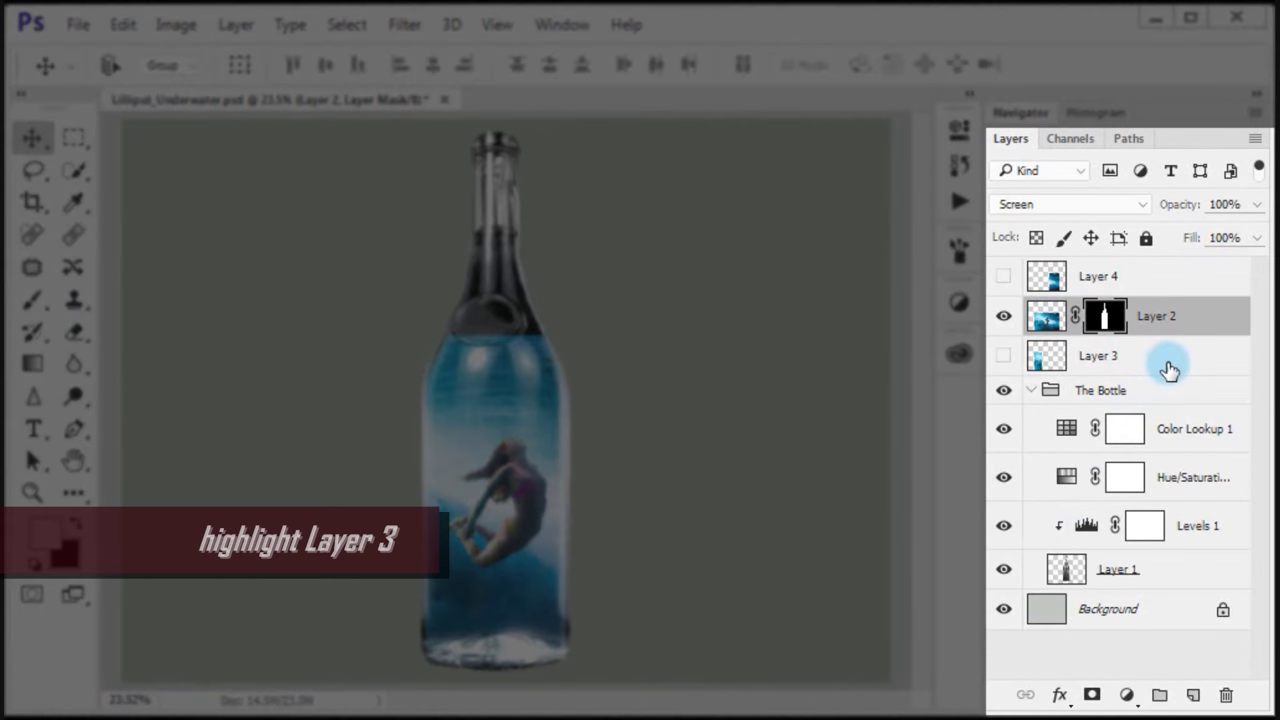
- Show Layer 3, drag its water strip onto the lower bottle, and add a reveal-all mask
{"action": "left_click", "coordinate": [1168, 362]}
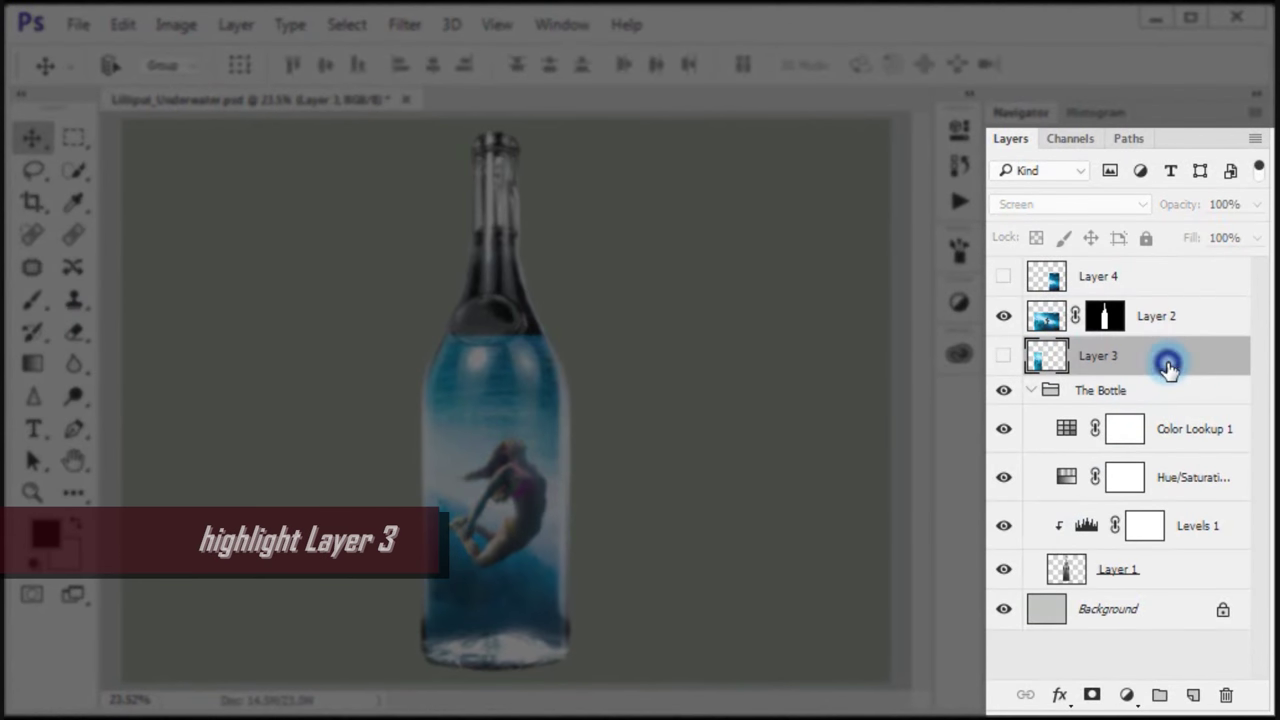
{"action": "left_click", "coordinate": [1004, 358]}
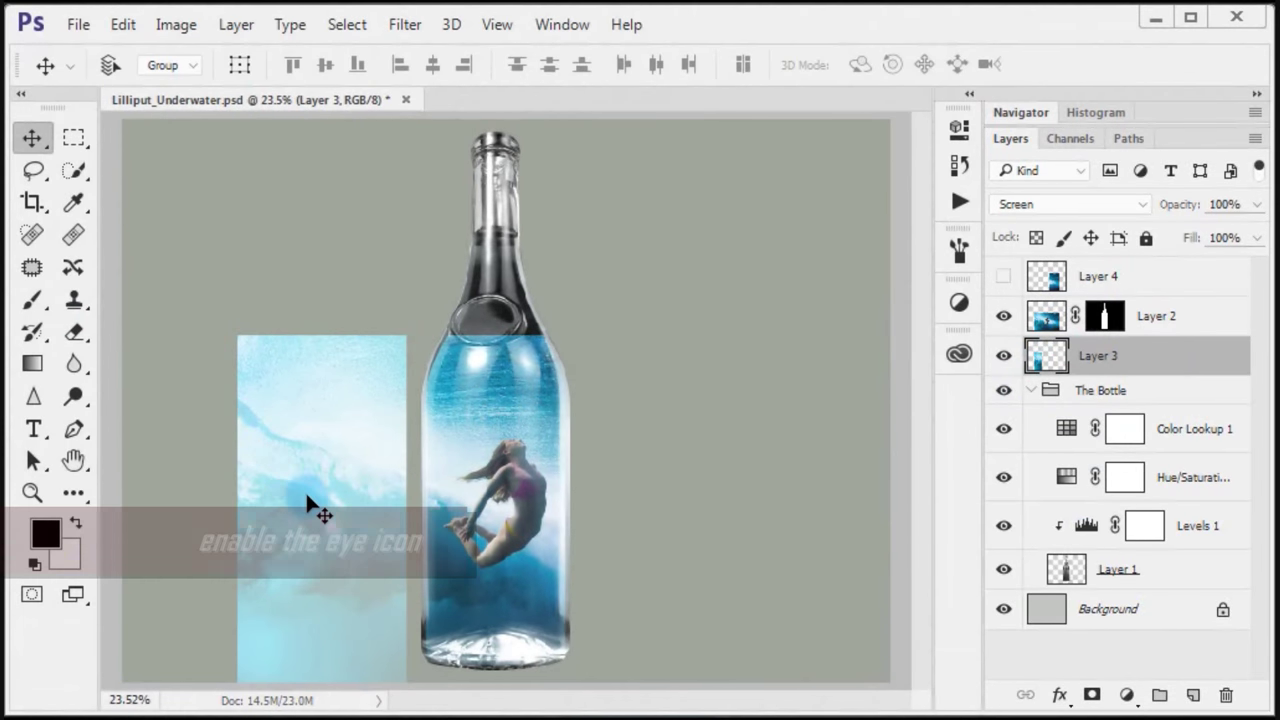
{"action": "mouse_move", "coordinate": [307, 494]}
{"action": "left_mouse_down"}
{"action": "mouse_move", "coordinate": [481, 510]}
{"action": "mouse_move", "coordinate": [478, 579]}
{"action": "left_mouse_up"}
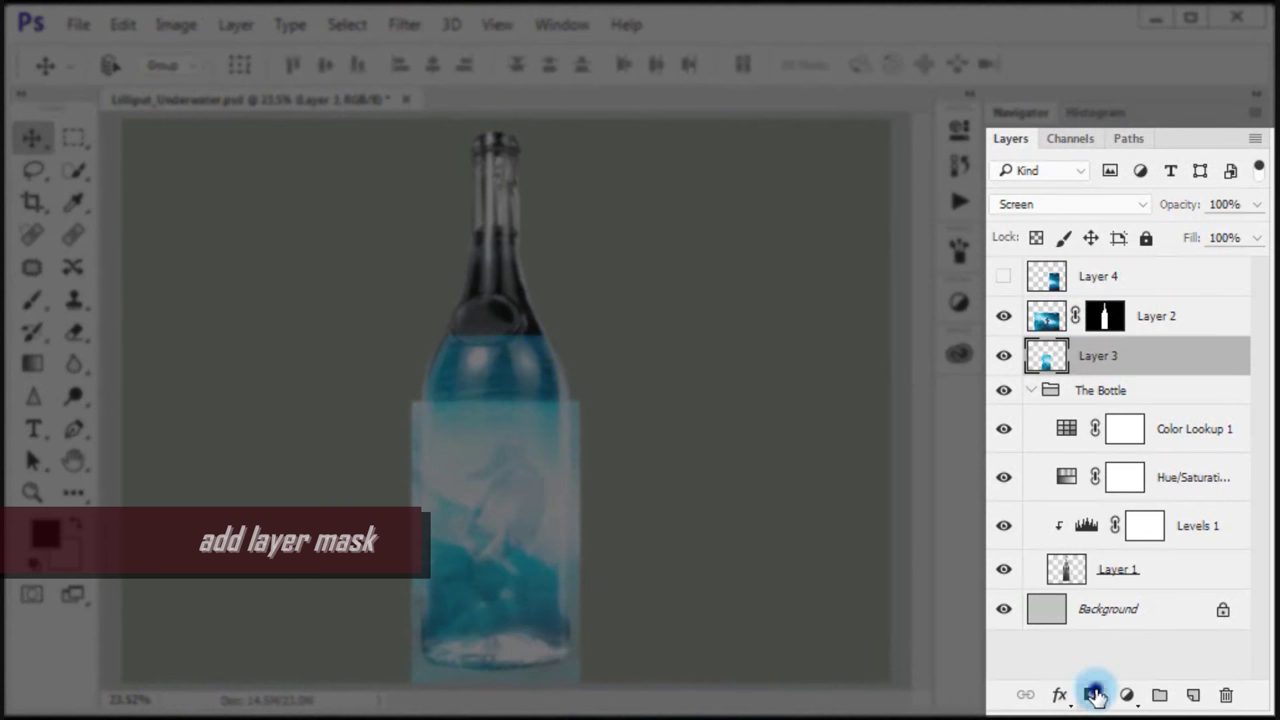
{"action": "left_click", "coordinate": [1094, 695]}
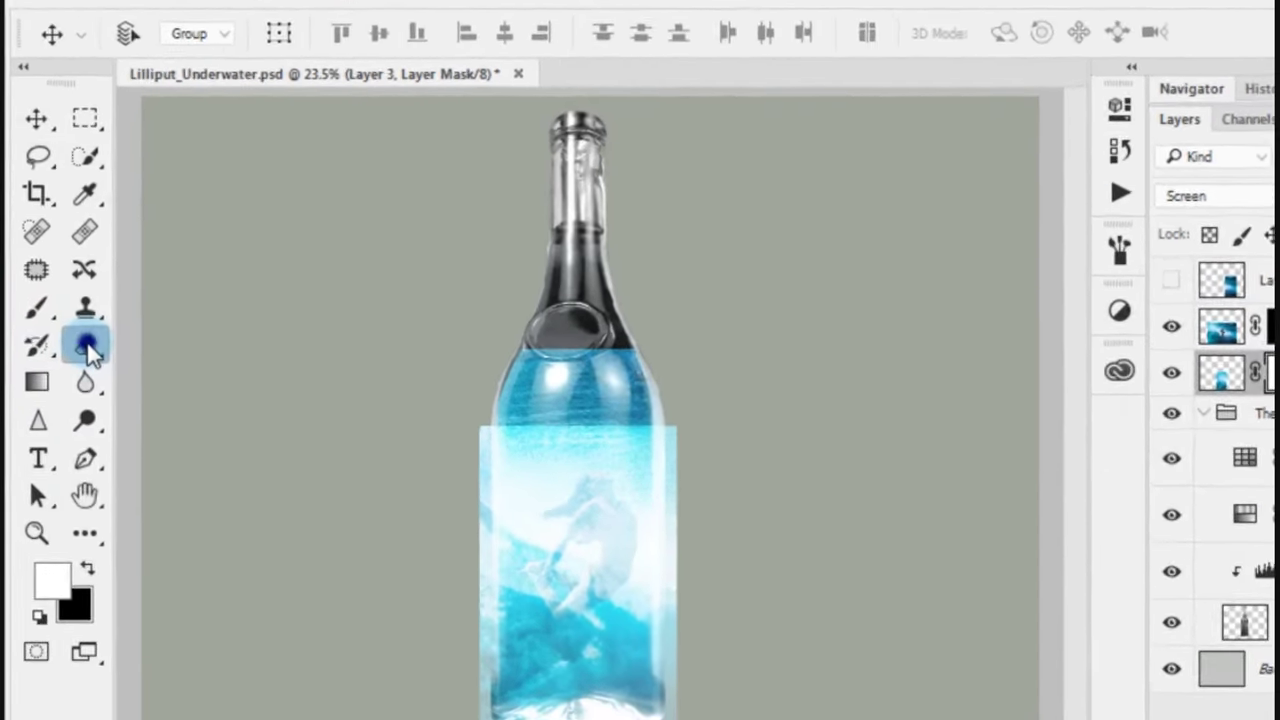
- Pick the plain Eraser and set Layer 3's blend mode to Normal
{"action": "right_click", "coordinate": [77, 338]}
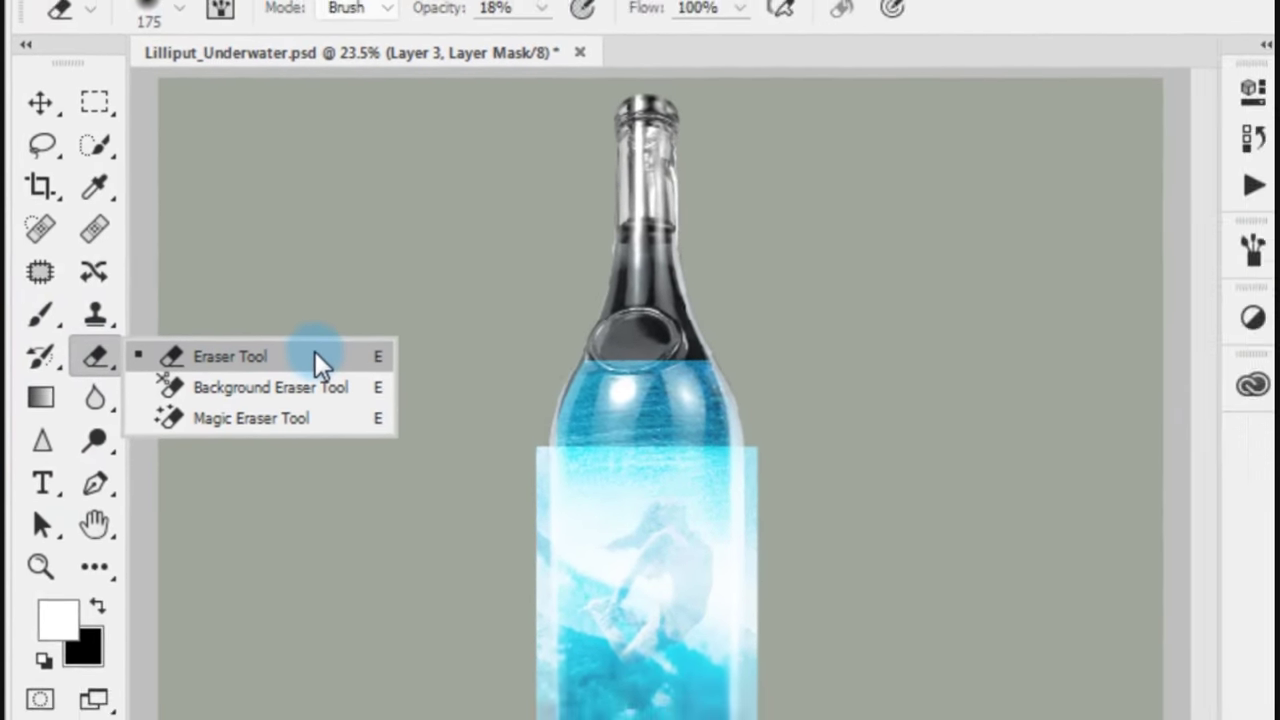
{"action": "left_click", "coordinate": [345, 372]}
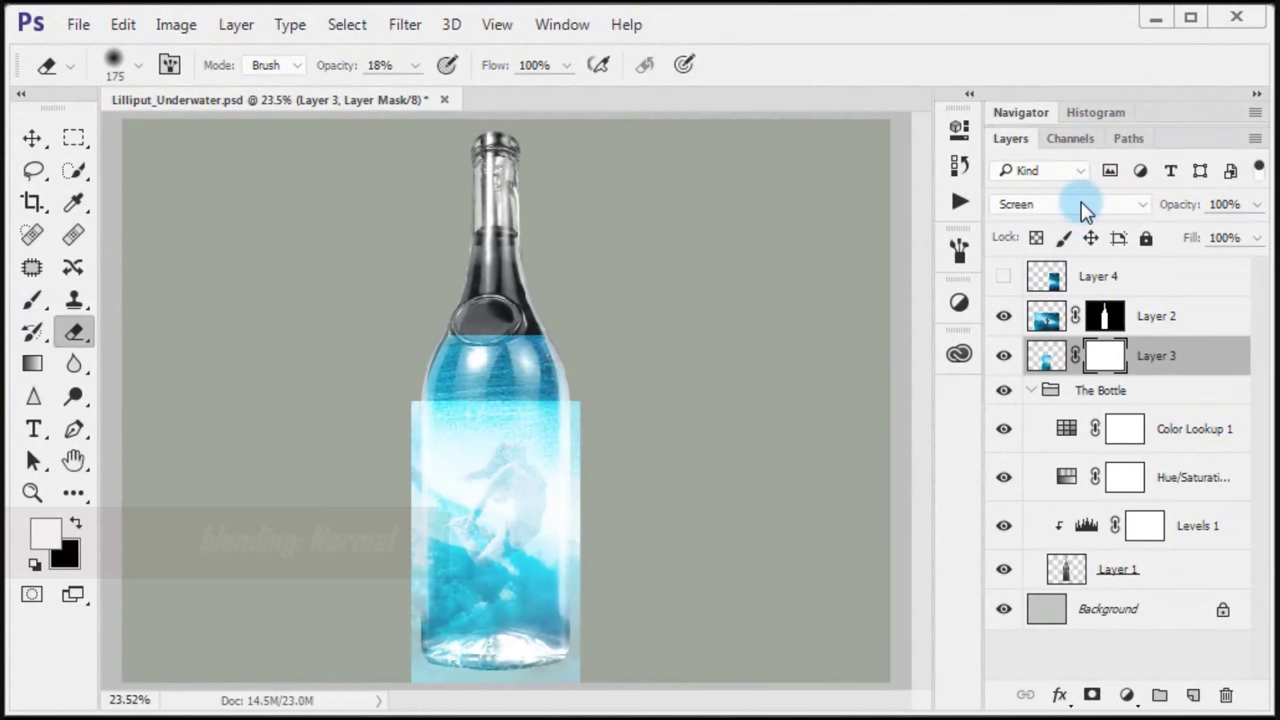
{"action": "left_click", "coordinate": [1085, 205]}
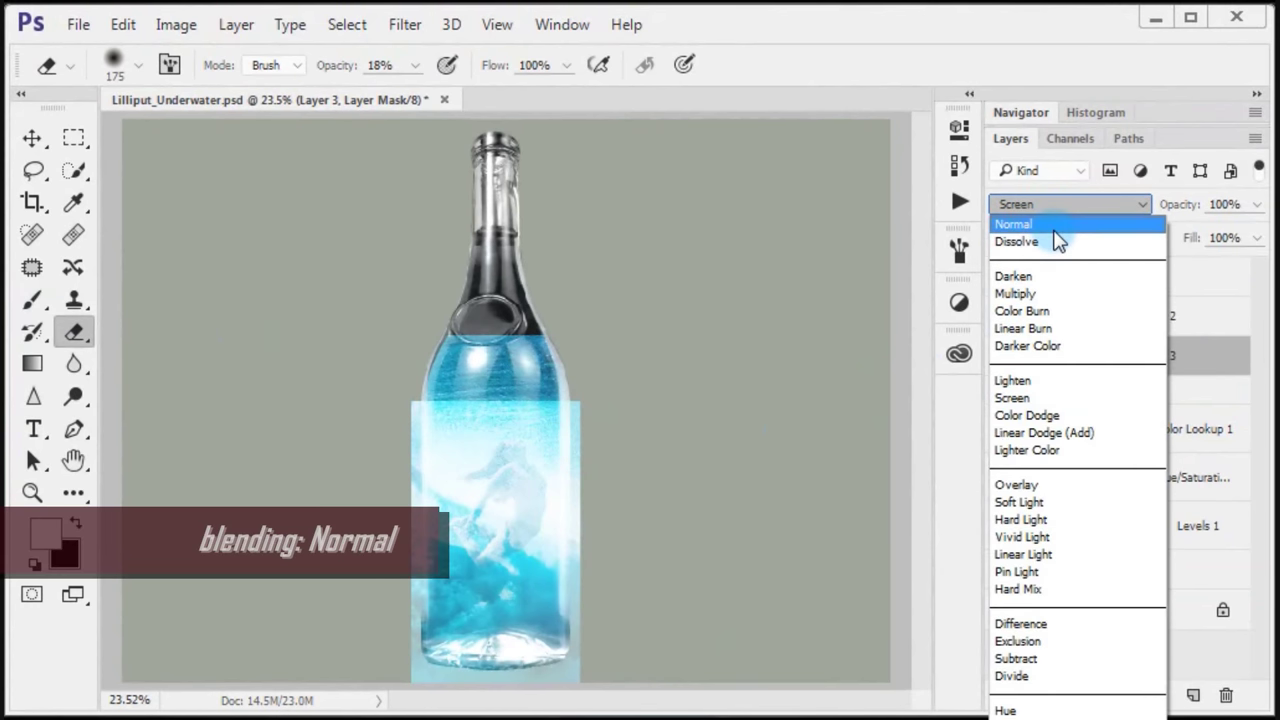
{"action": "left_click", "coordinate": [1053, 228]}
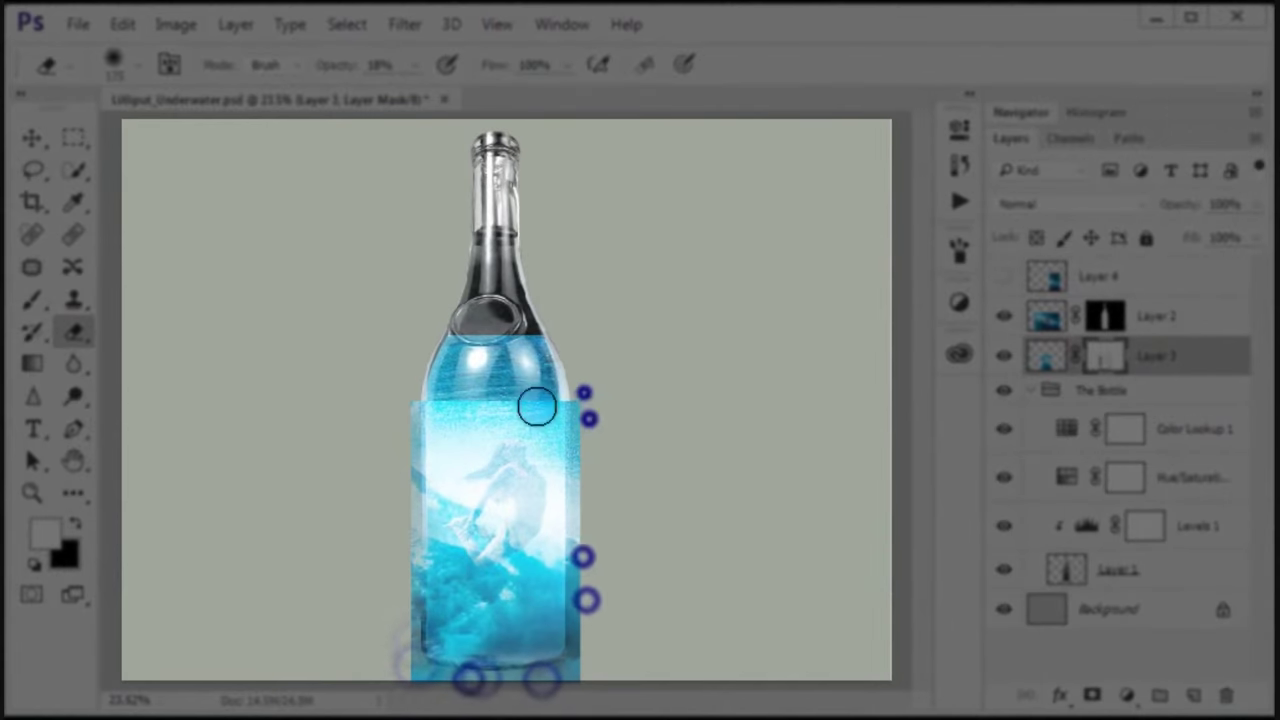
- Erase Layer 3's mask along the strip's hard top and right edges and left-side haze
{"action": "key", "text": "2"}
{"action": "key", "text": "3"}
{"action": "mouse_move", "coordinate": [463, 434]}
{"action": "left_mouse_down"}
{"action": "mouse_move", "coordinate": [543, 457]}
{"action": "mouse_move", "coordinate": [420, 420]}
{"action": "mouse_move", "coordinate": [574, 554]}
{"action": "mouse_move", "coordinate": [409, 628]}
{"action": "left_mouse_up"}
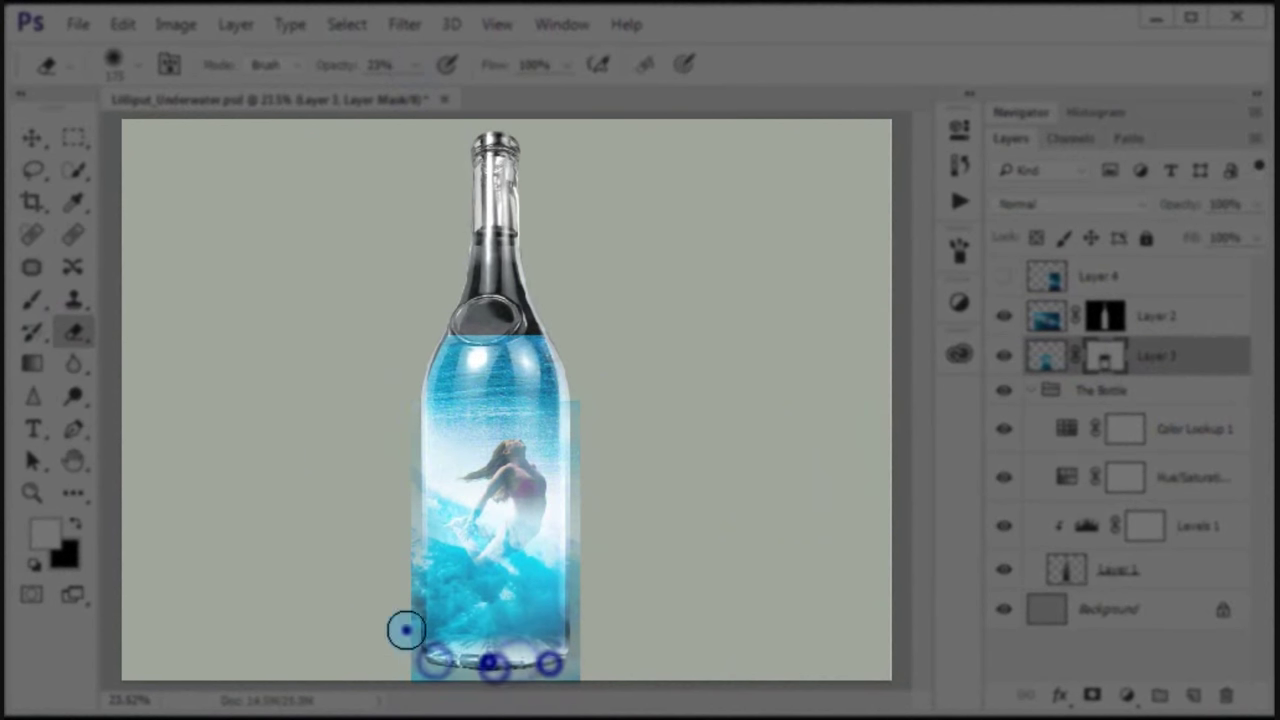
{"action": "left_click_drag", "start_coordinate": [582, 420], "coordinate": [448, 668]}
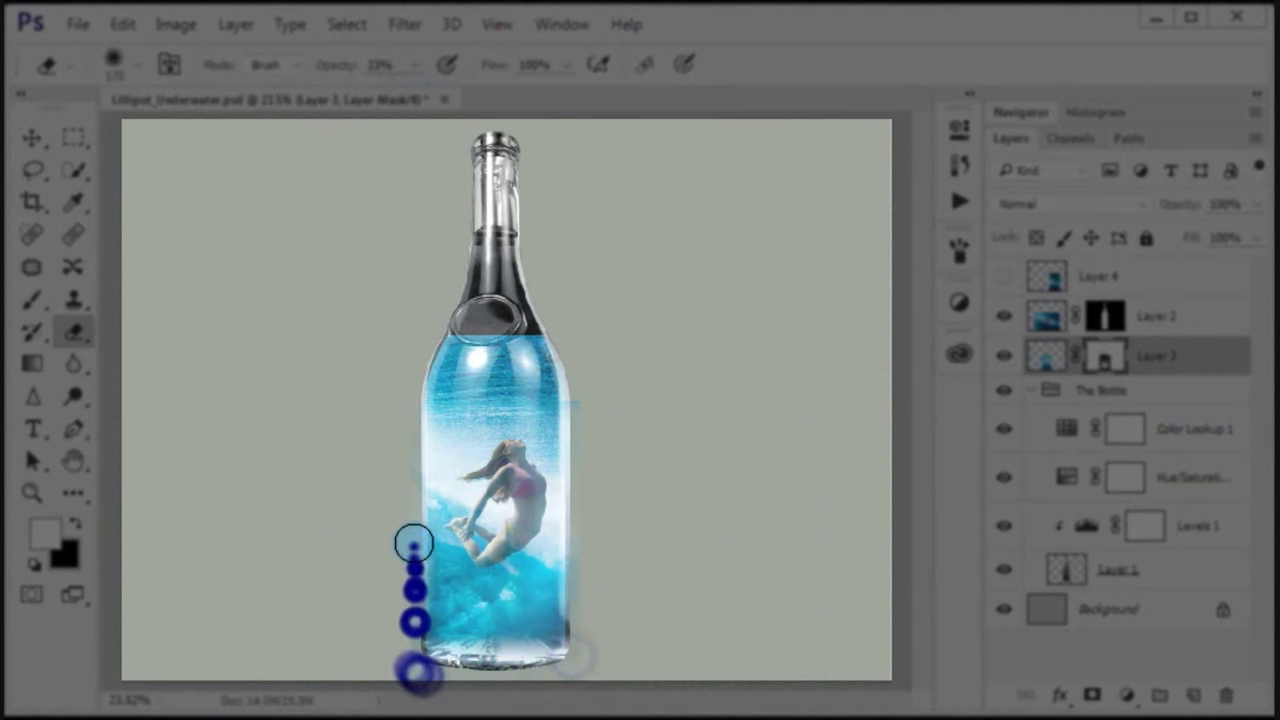
{"action": "left_click_drag", "start_coordinate": [448, 668], "coordinate": [412, 342]}
{"action": "left_click_drag", "start_coordinate": [522, 676], "coordinate": [519, 516]}
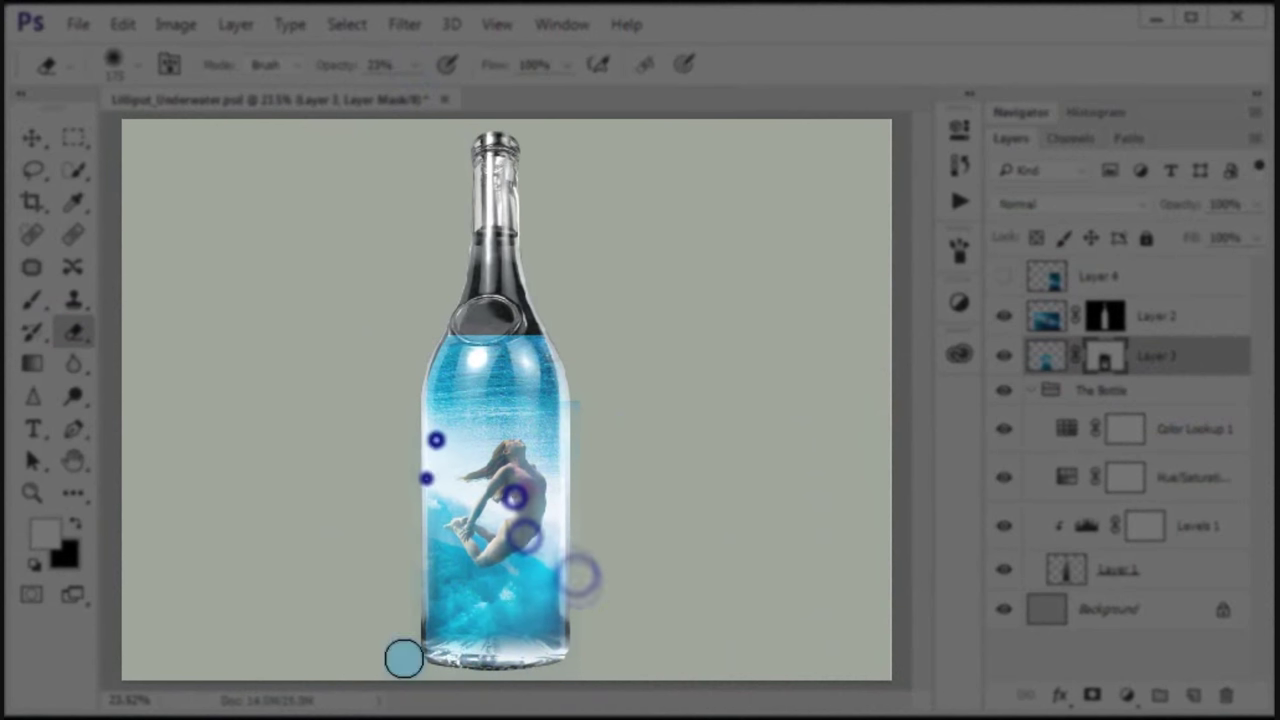
{"action": "left_click", "coordinate": [571, 403]}
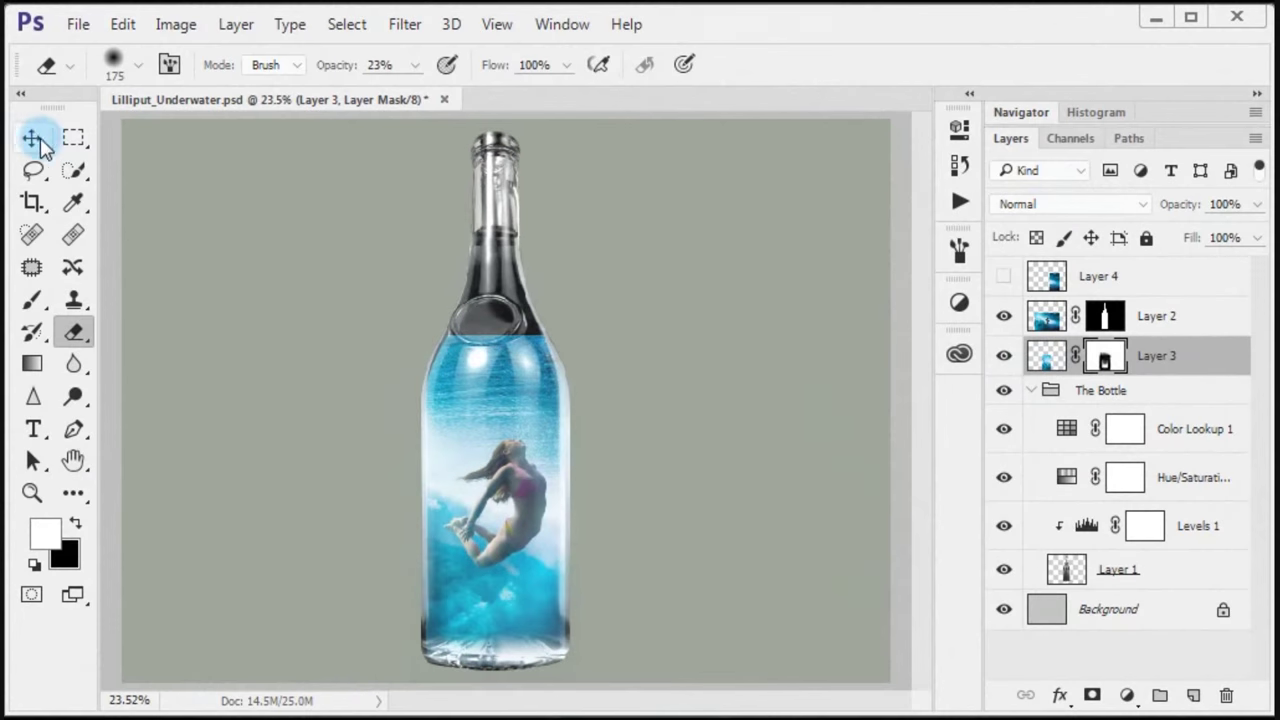
- Set Layer 3's opacity to 90%
{"action": "left_click", "coordinate": [35, 140]}
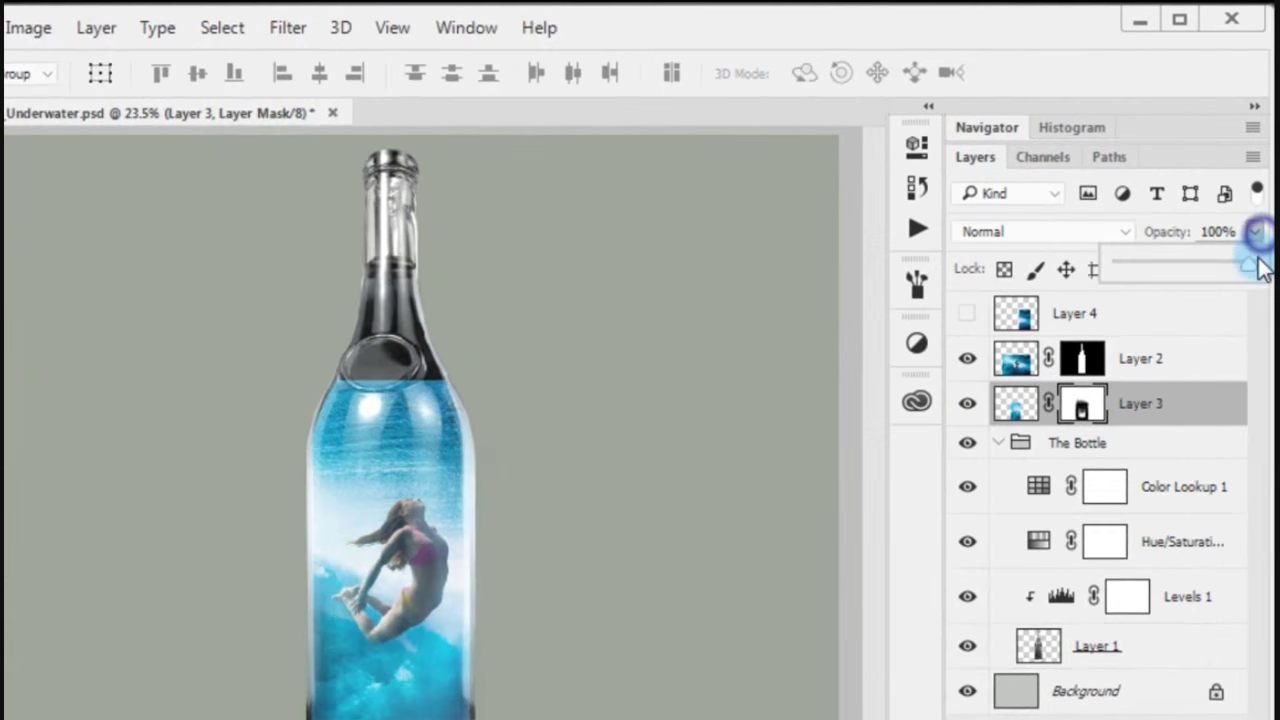
{"action": "left_click_drag", "start_coordinate": [1258, 205], "coordinate": [1238, 222]}
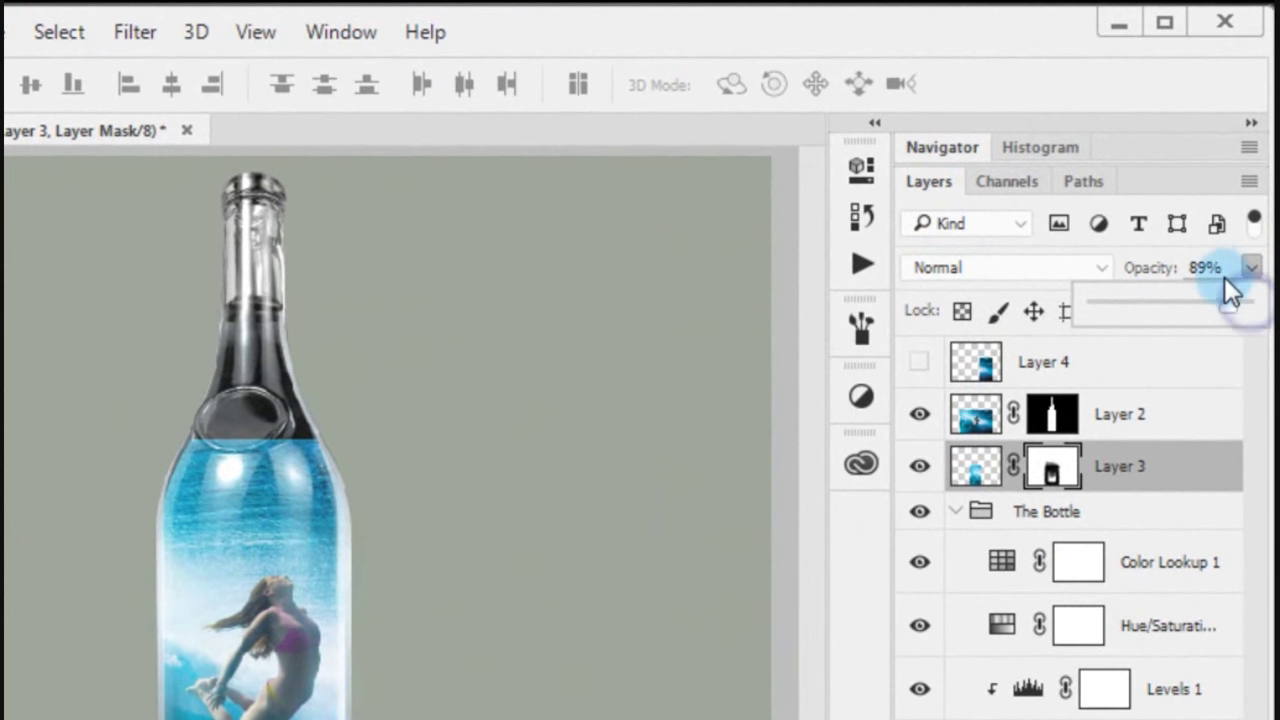
{"action": "left_click_drag", "start_coordinate": [1207, 268], "coordinate": [1181, 268]}
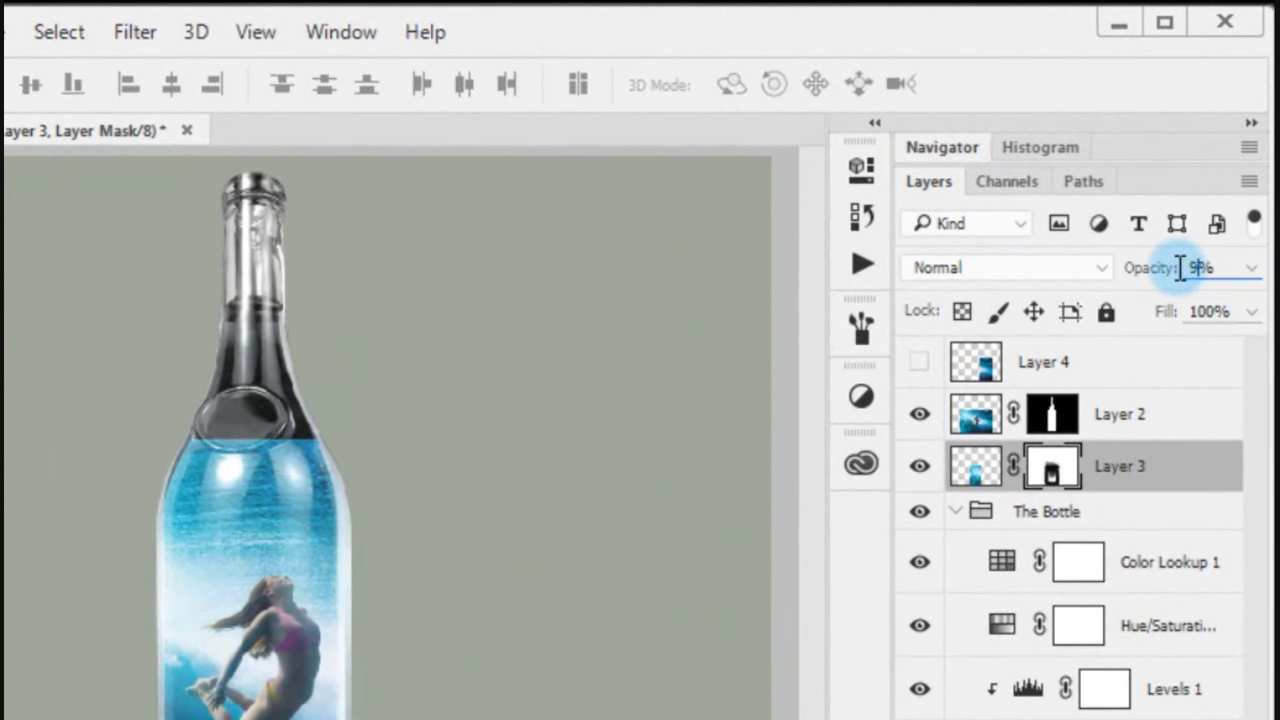
{"action": "type", "text": "90"}
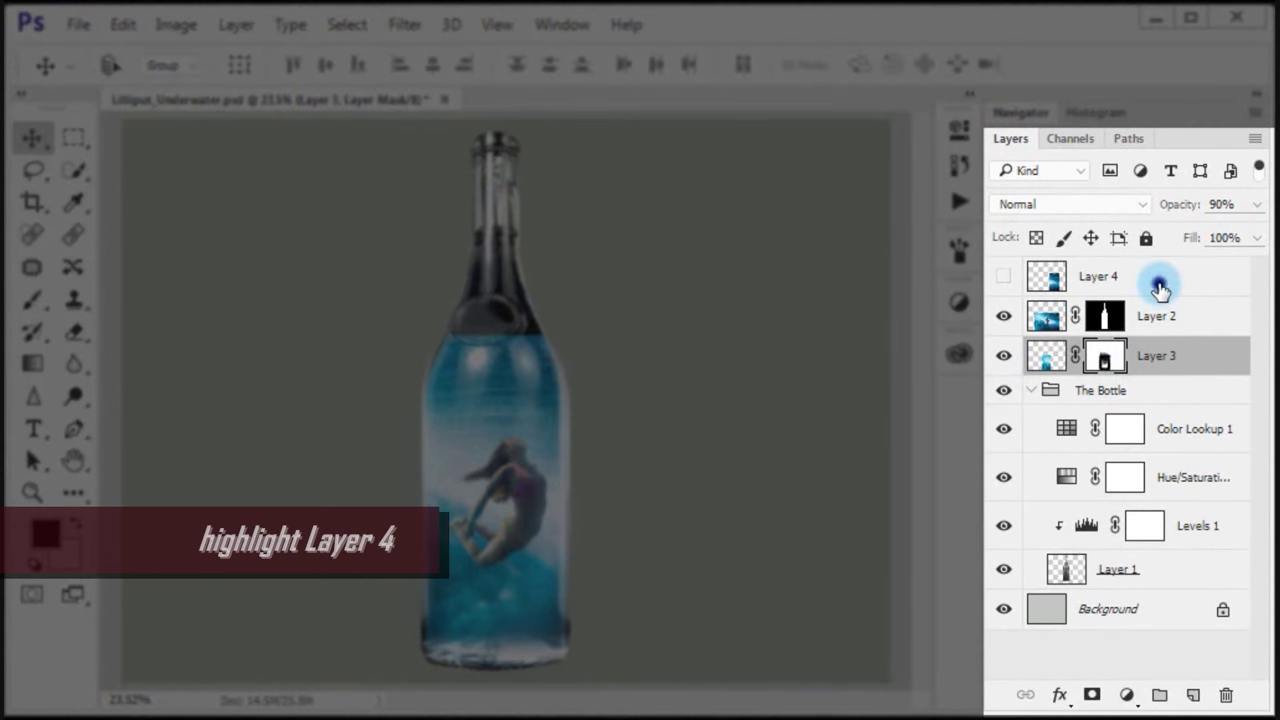
- Show Layer 4, move its underwater image over the bottle, and set its opacity to 90%
{"action": "left_click", "coordinate": [1159, 287]}
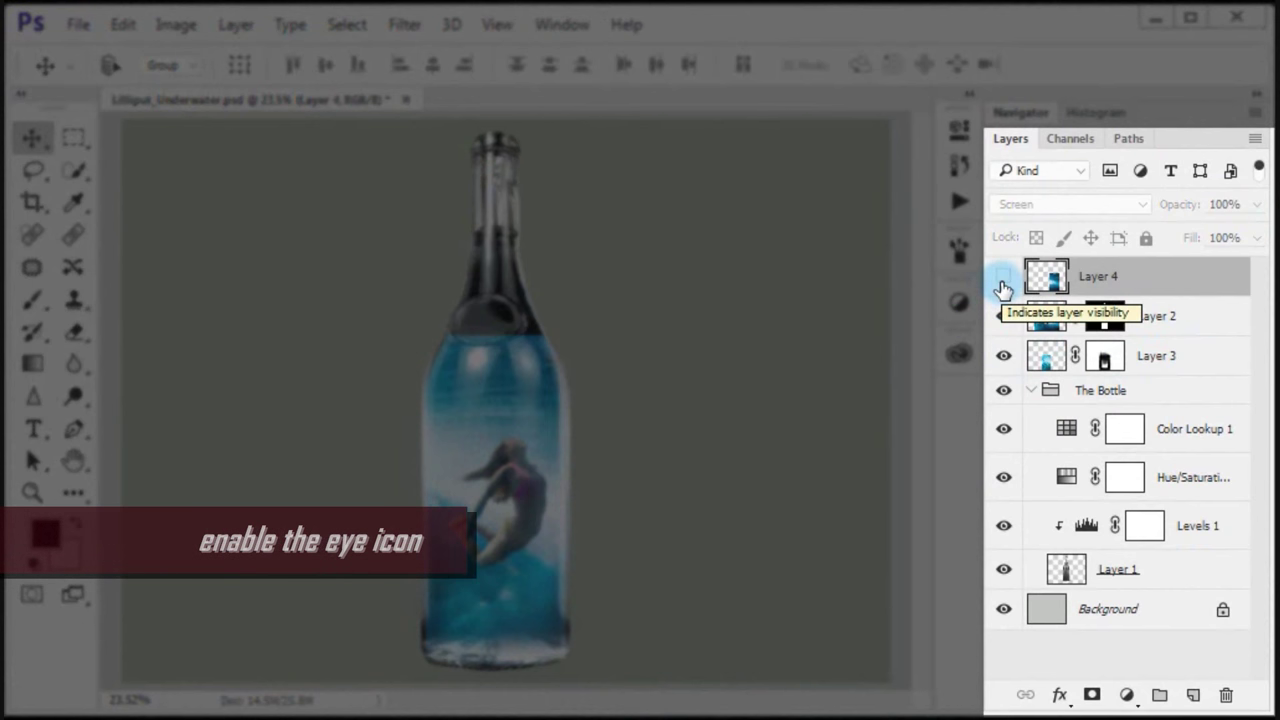
{"action": "left_click", "coordinate": [1003, 278]}
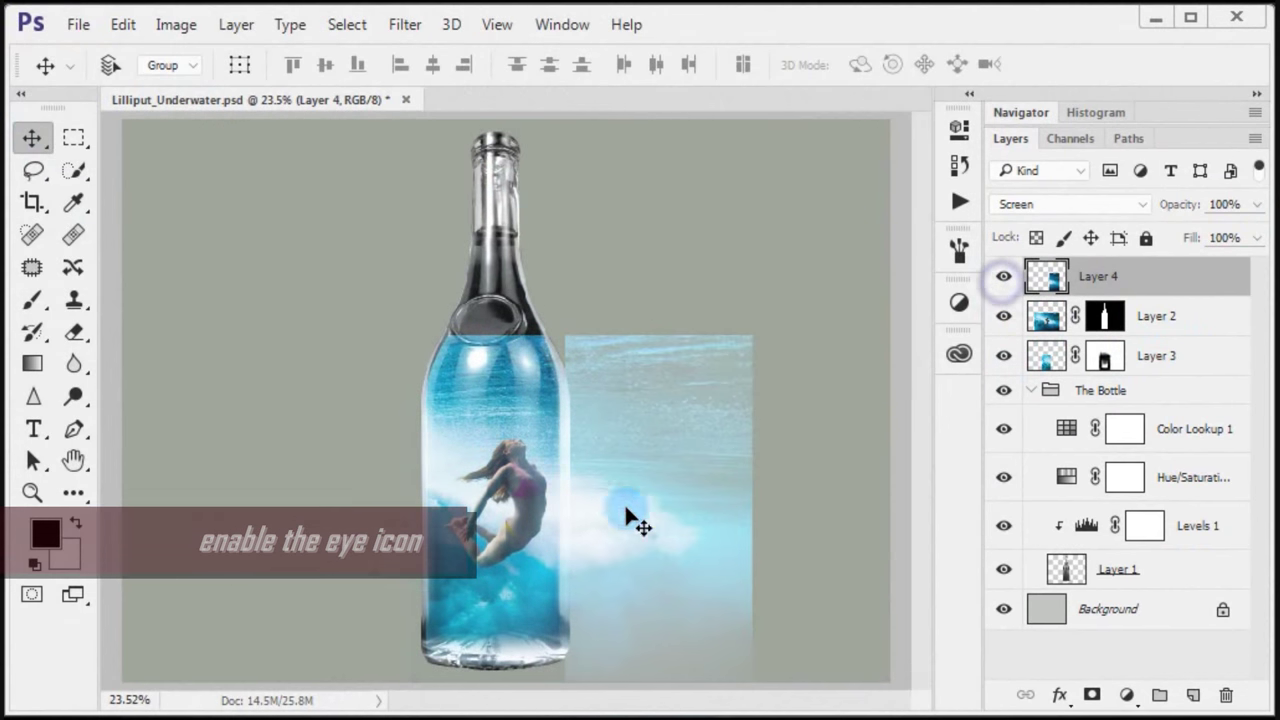
{"action": "left_click_drag", "start_coordinate": [684, 569], "coordinate": [512, 427]}
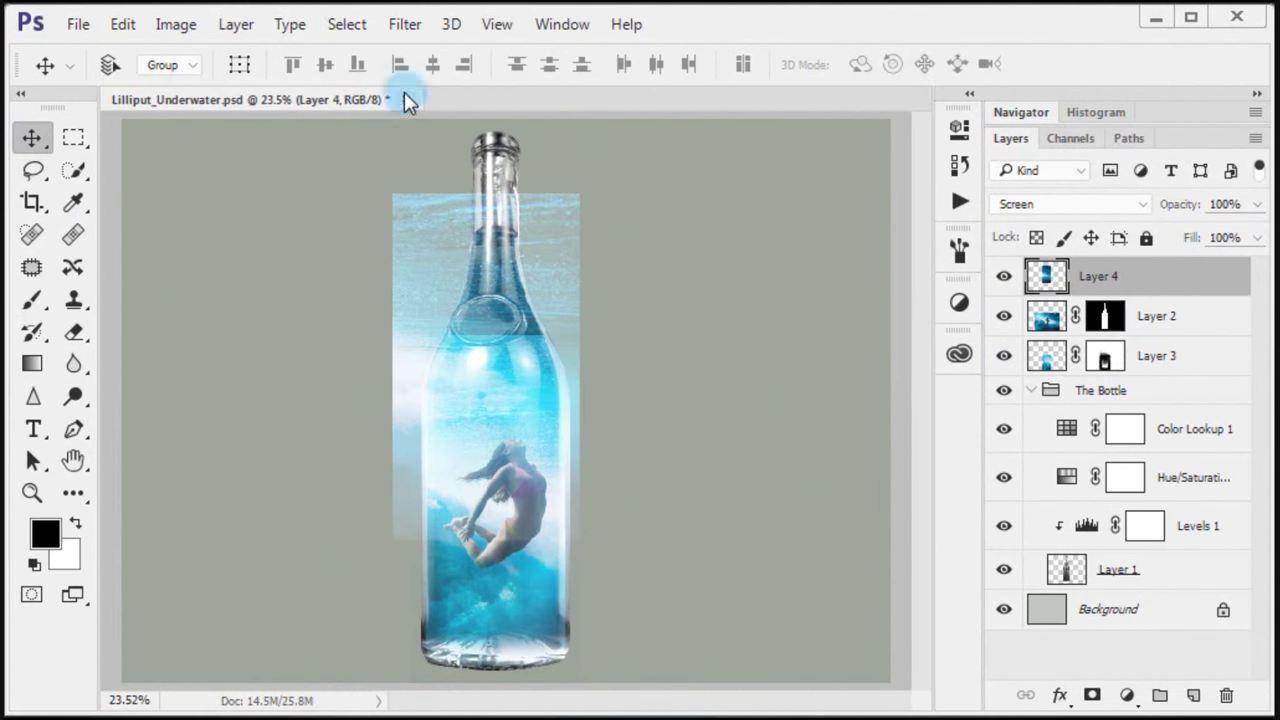
{"action": "left_click", "coordinate": [1257, 205]}
{"action": "left_click_drag", "start_coordinate": [1254, 233], "coordinate": [1246, 233]}
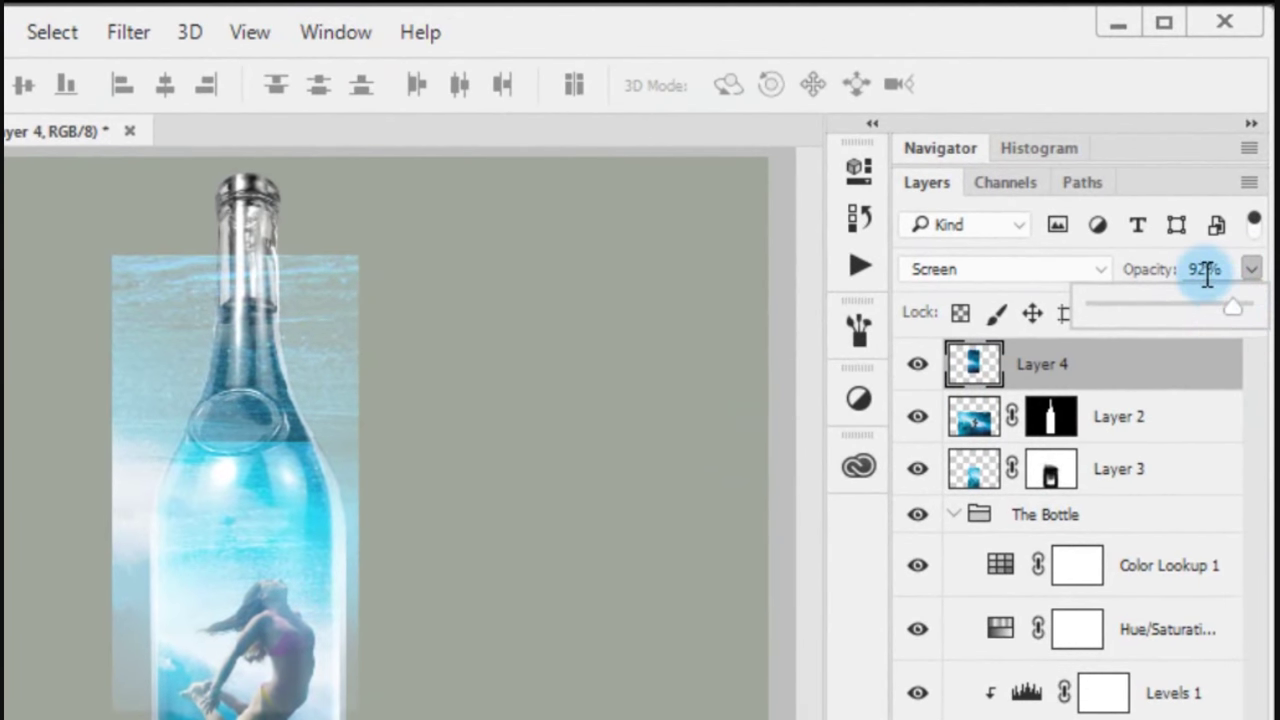
{"action": "left_click", "coordinate": [1205, 271]}
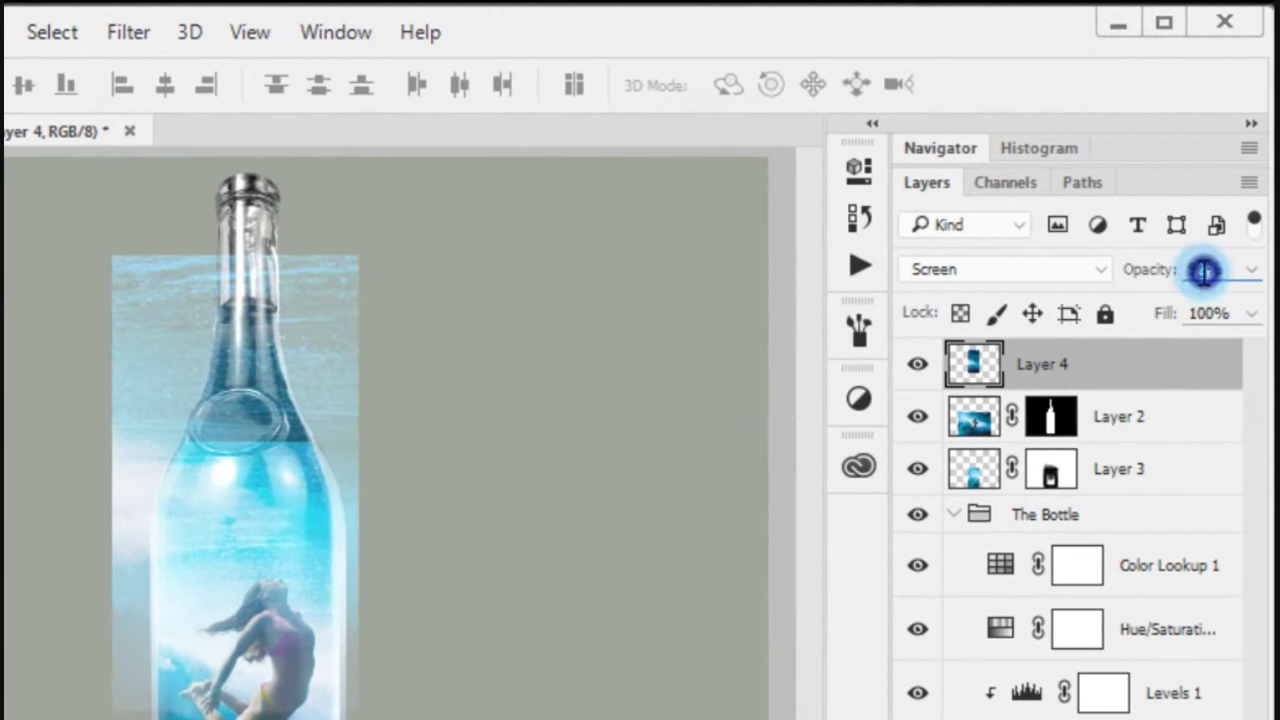
{"action": "type", "text": "0"}
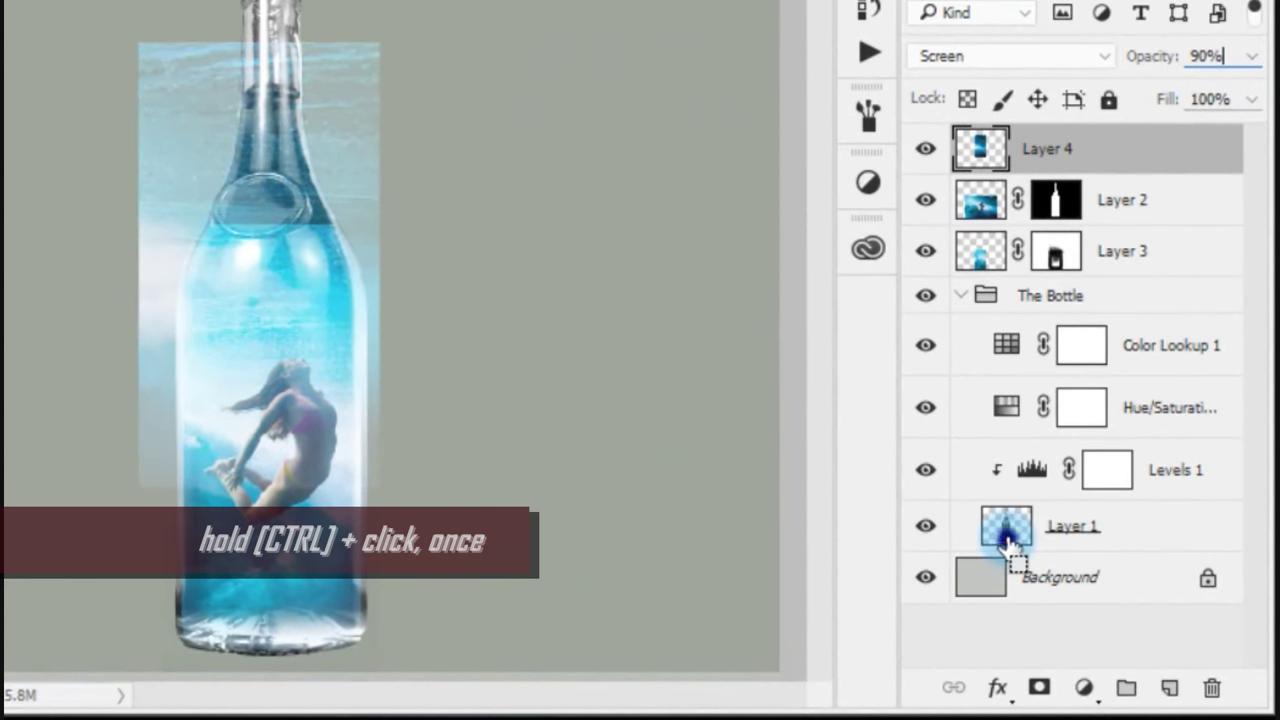
- Load Layer 1's bottle outline, contract it 15 pixels, and add it as Layer 4's mask
{"action": "left_click", "coordinate": [1006, 532], "text": "ctrl"}
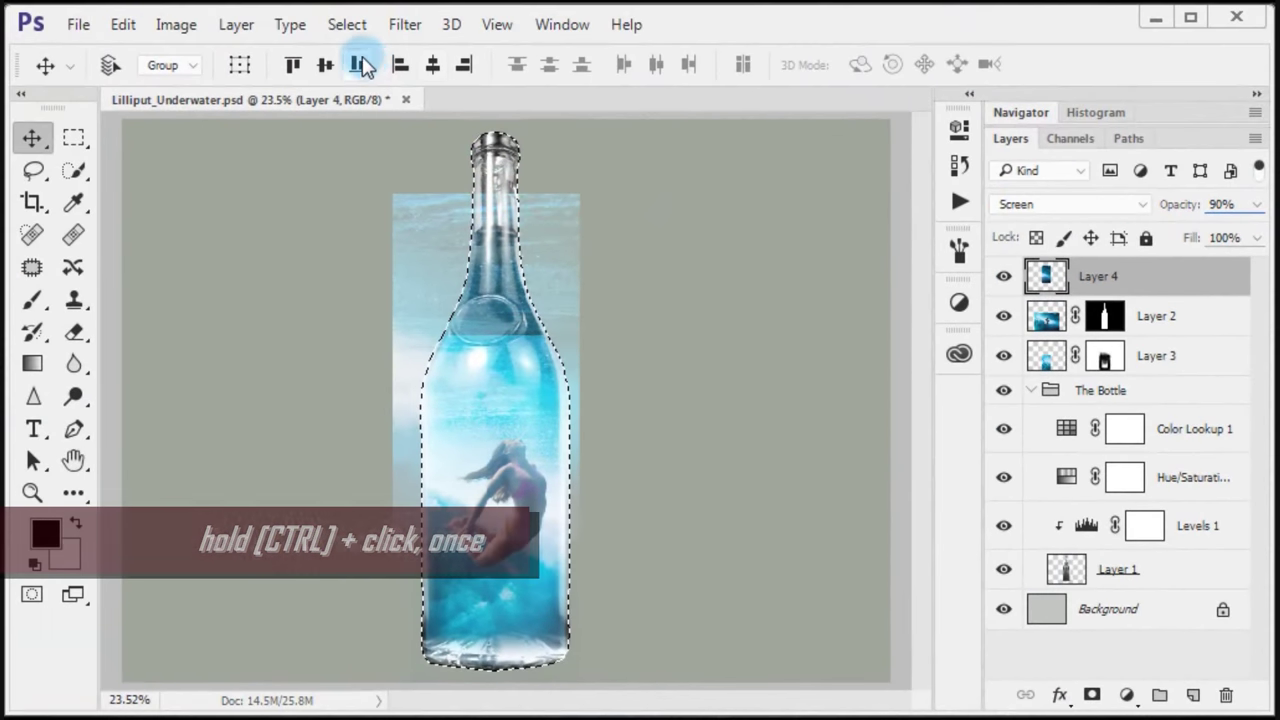
{"action": "left_click", "coordinate": [347, 24]}
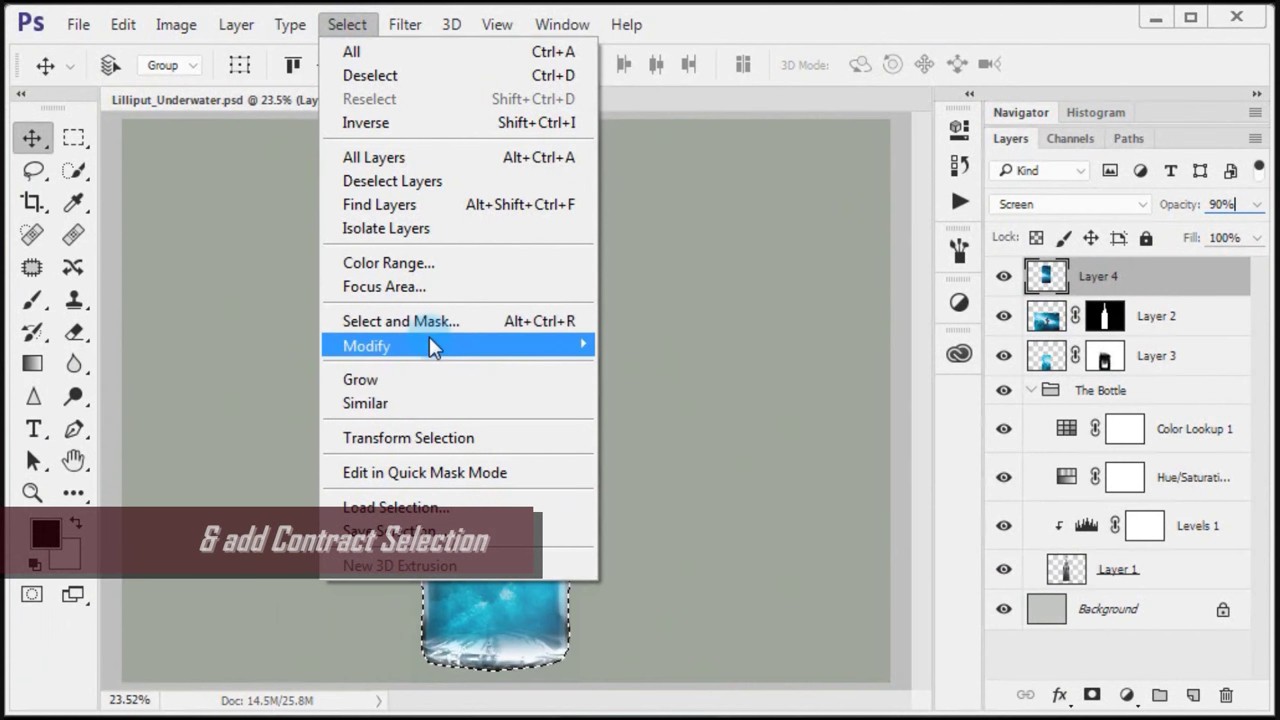
{"action": "mouse_move", "coordinate": [366, 346]}
{"action": "left_click", "coordinate": [669, 408]}
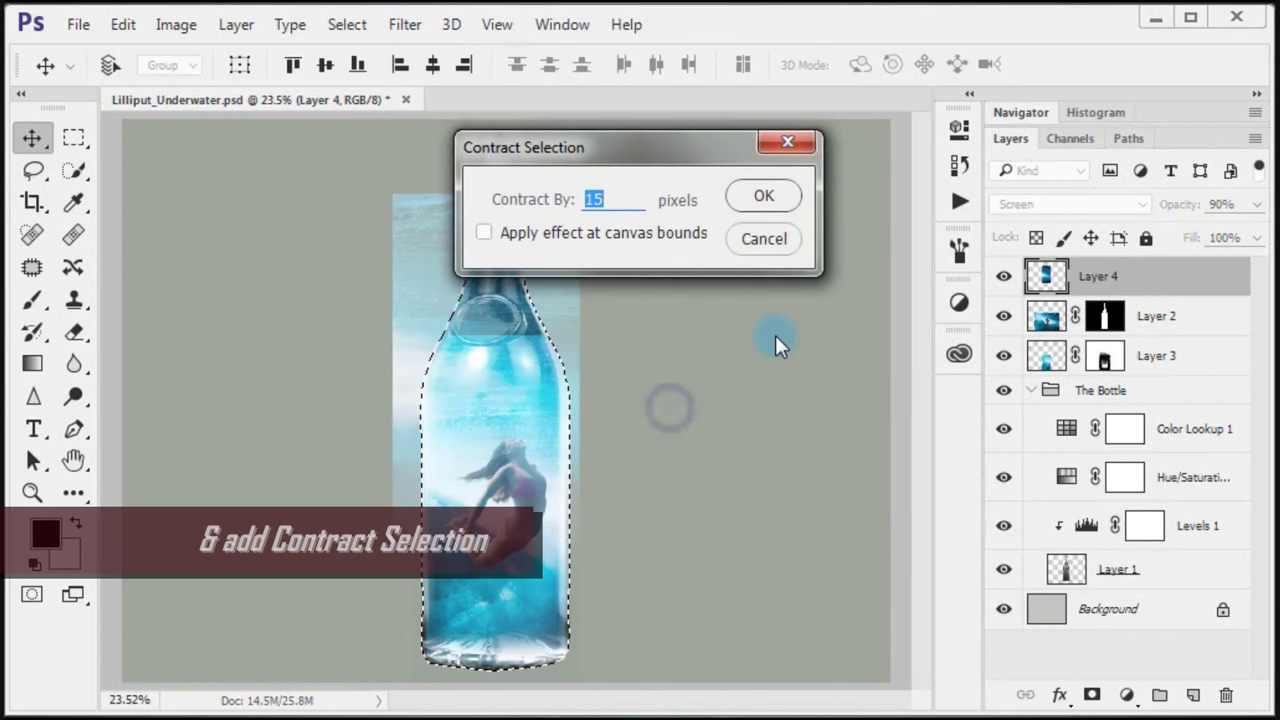
{"action": "left_click", "coordinate": [604, 199]}
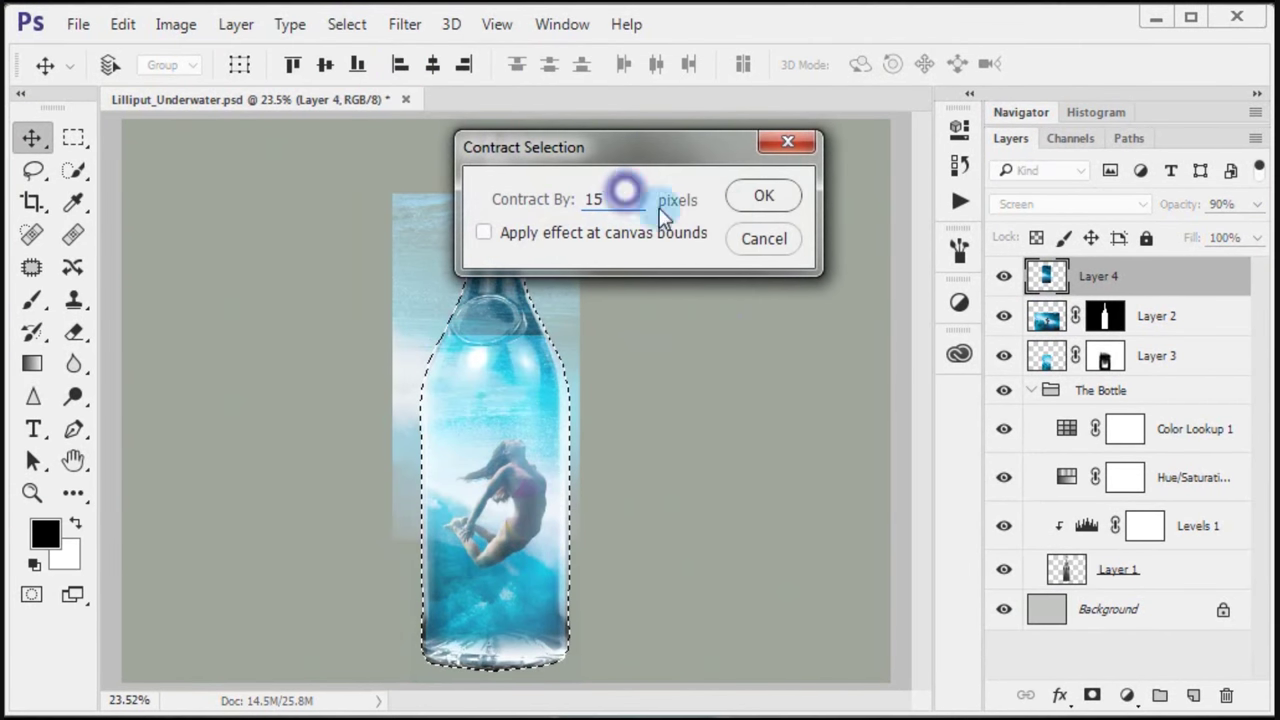
{"action": "left_click", "coordinate": [764, 198]}
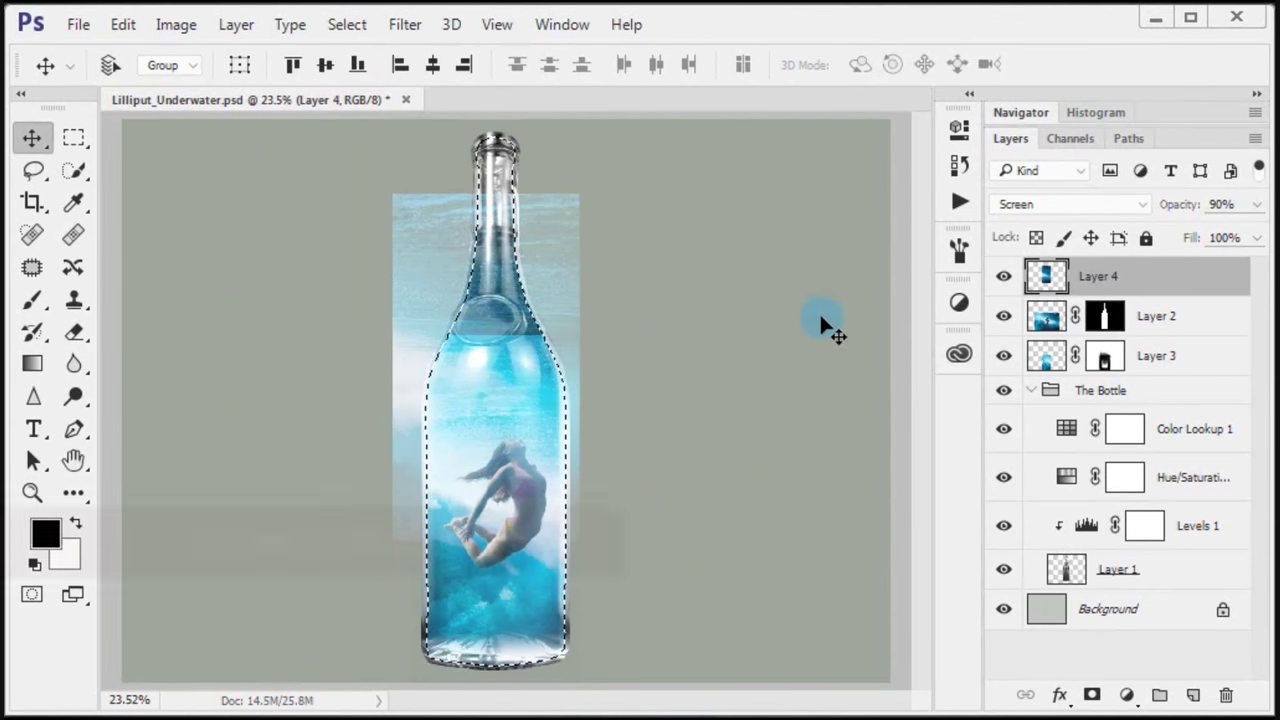
{"action": "left_click", "coordinate": [1093, 695]}
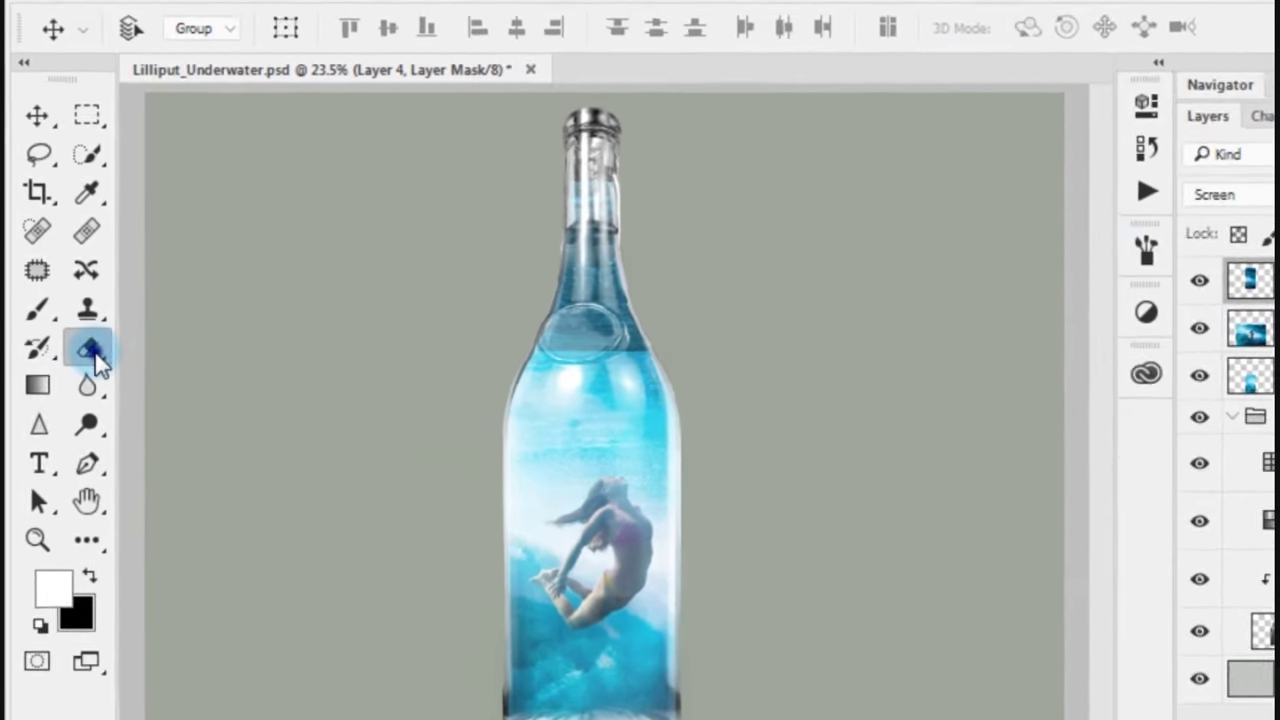
- Erase Layer 4's mask over the bottle's upper neck, toggling Layer 4 to compare
{"action": "right_click", "coordinate": [73, 332]}
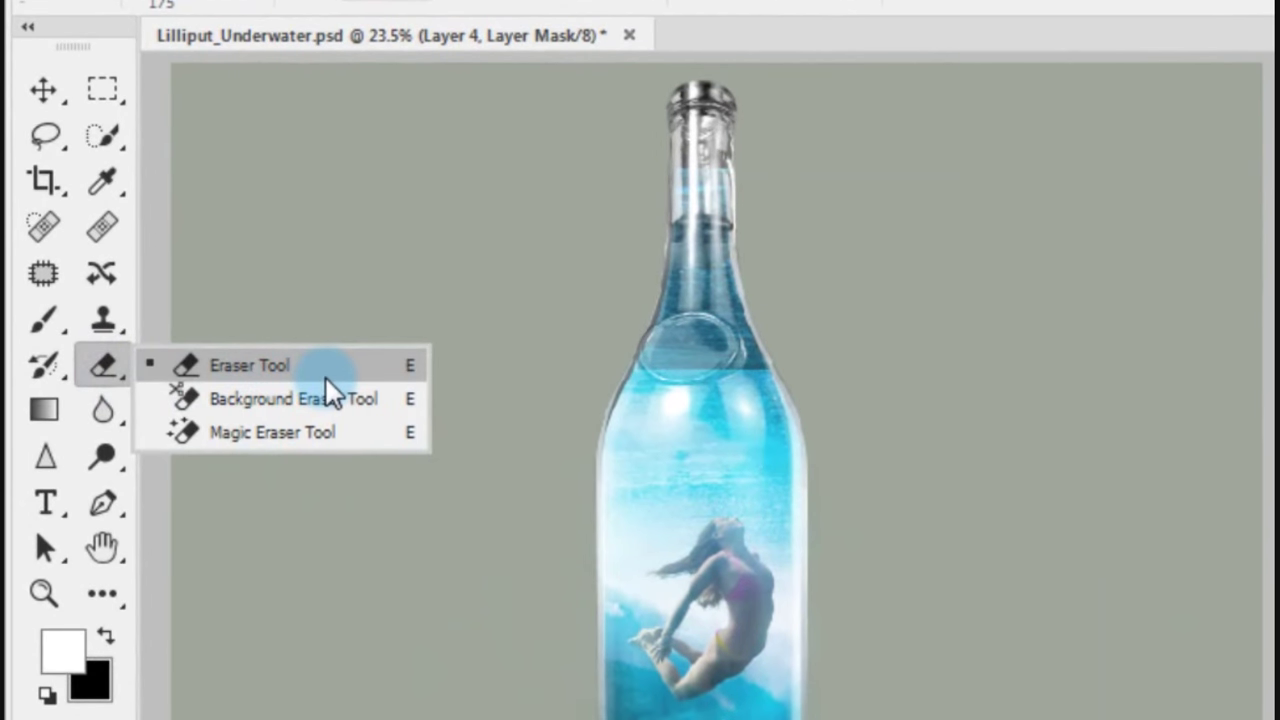
{"action": "left_click", "coordinate": [325, 365]}
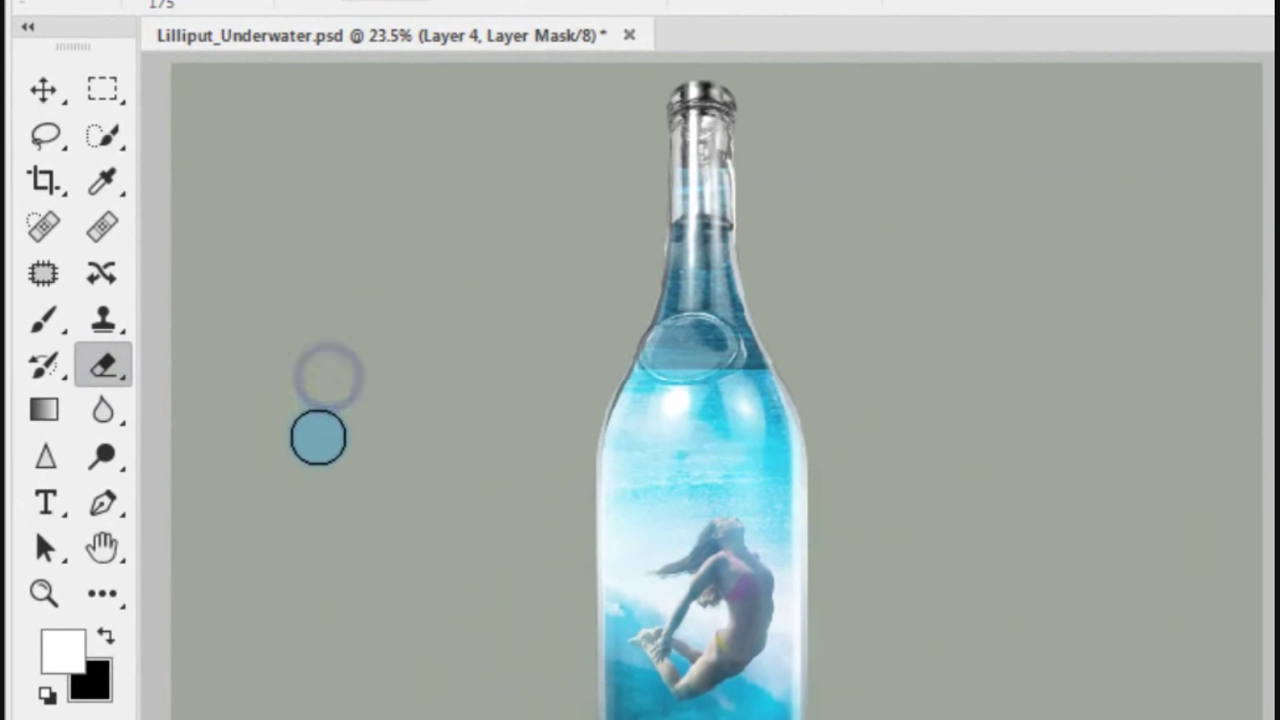
{"action": "left_click", "coordinate": [68, 478]}
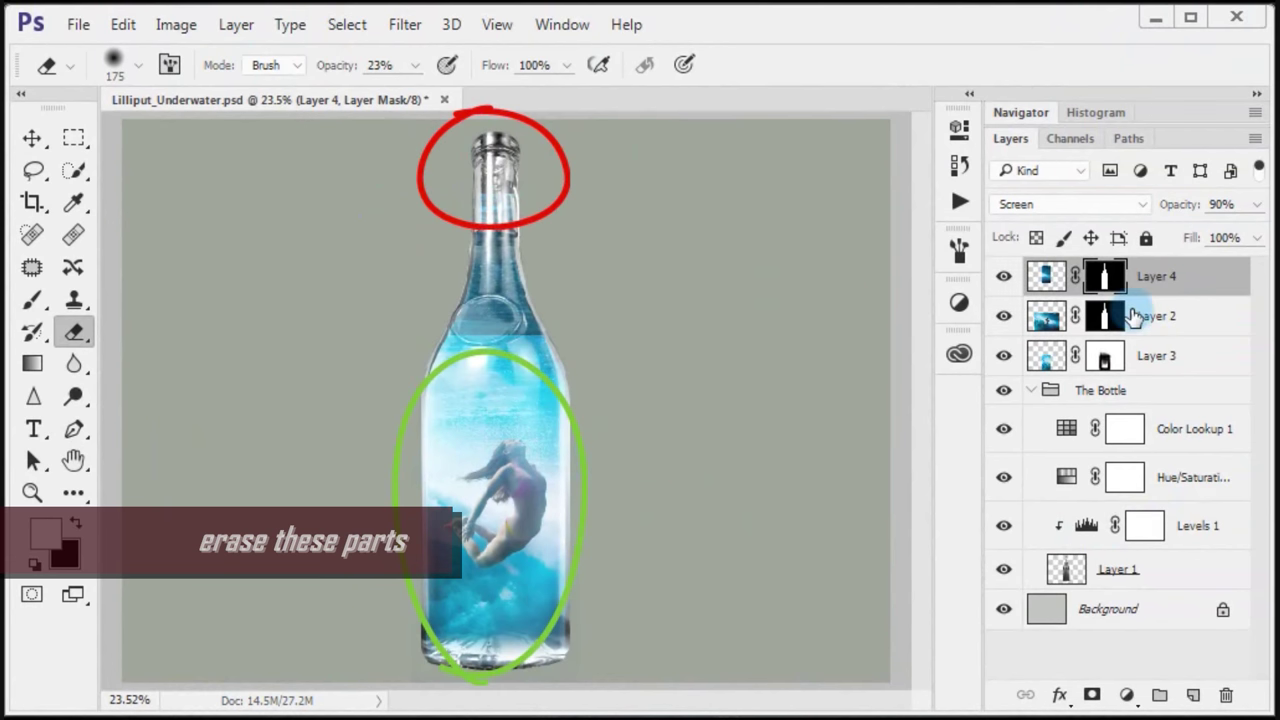
{"action": "left_click", "coordinate": [1003, 276]}
{"action": "left_click", "coordinate": [1003, 276]}
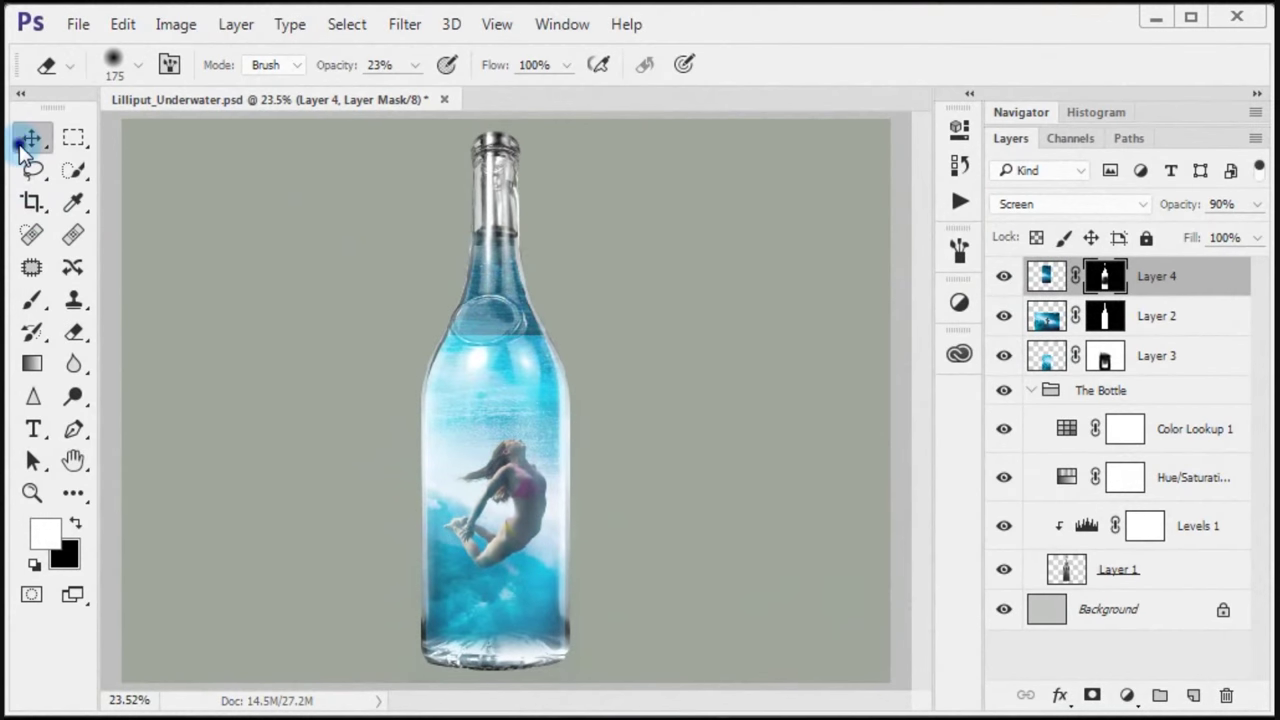
{"action": "left_click", "coordinate": [31, 137]}
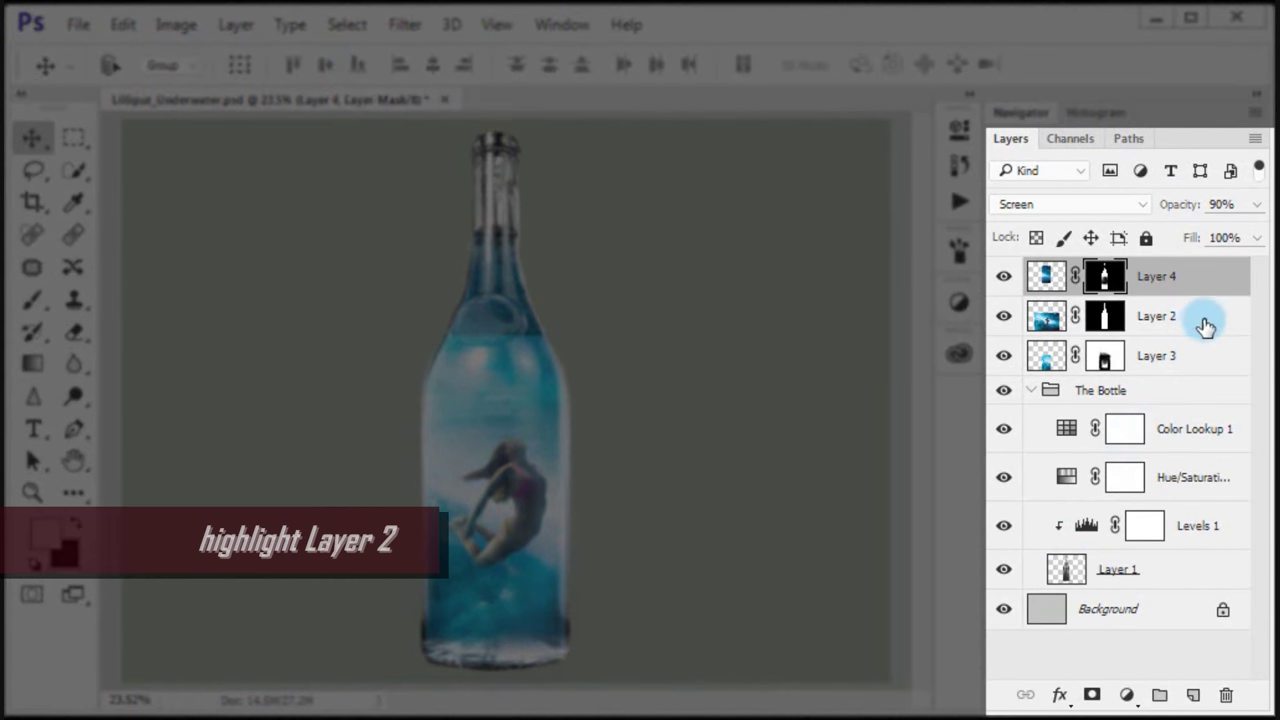
- Erase the hard water line across the bottle's shoulder on Layer 2's mask
{"action": "left_click", "coordinate": [1203, 318]}
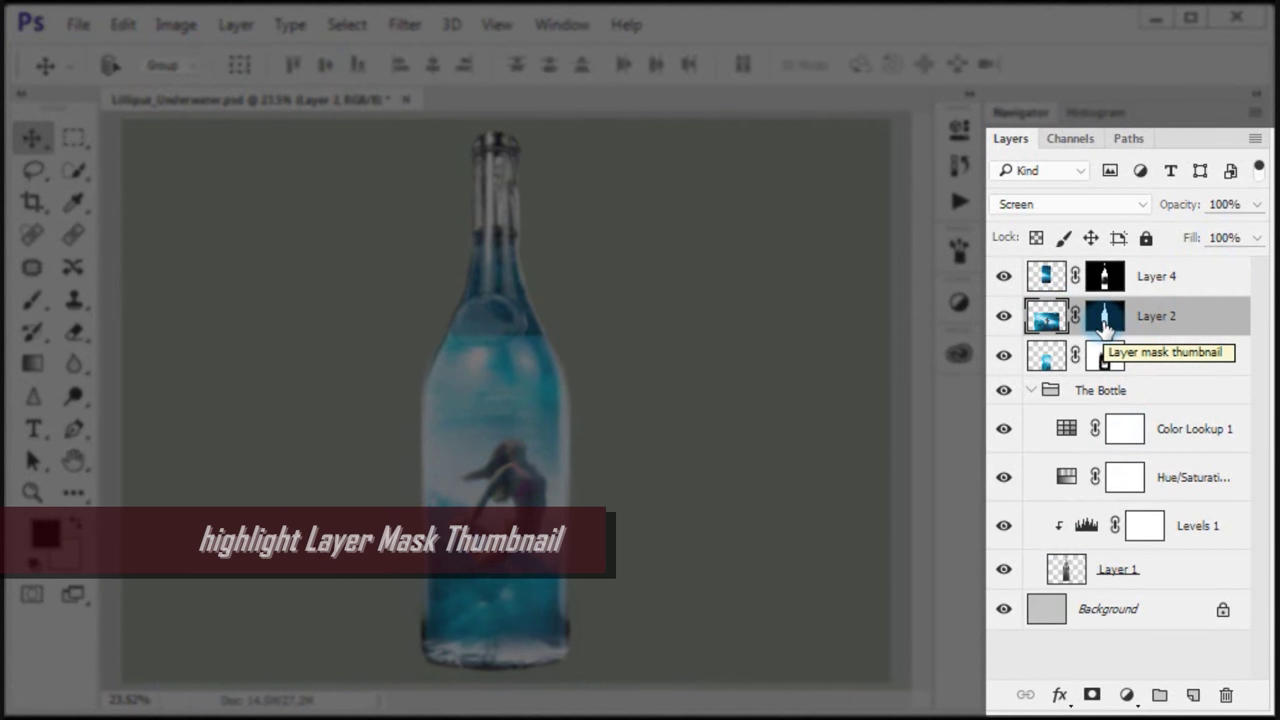
{"action": "left_click", "coordinate": [1105, 318]}
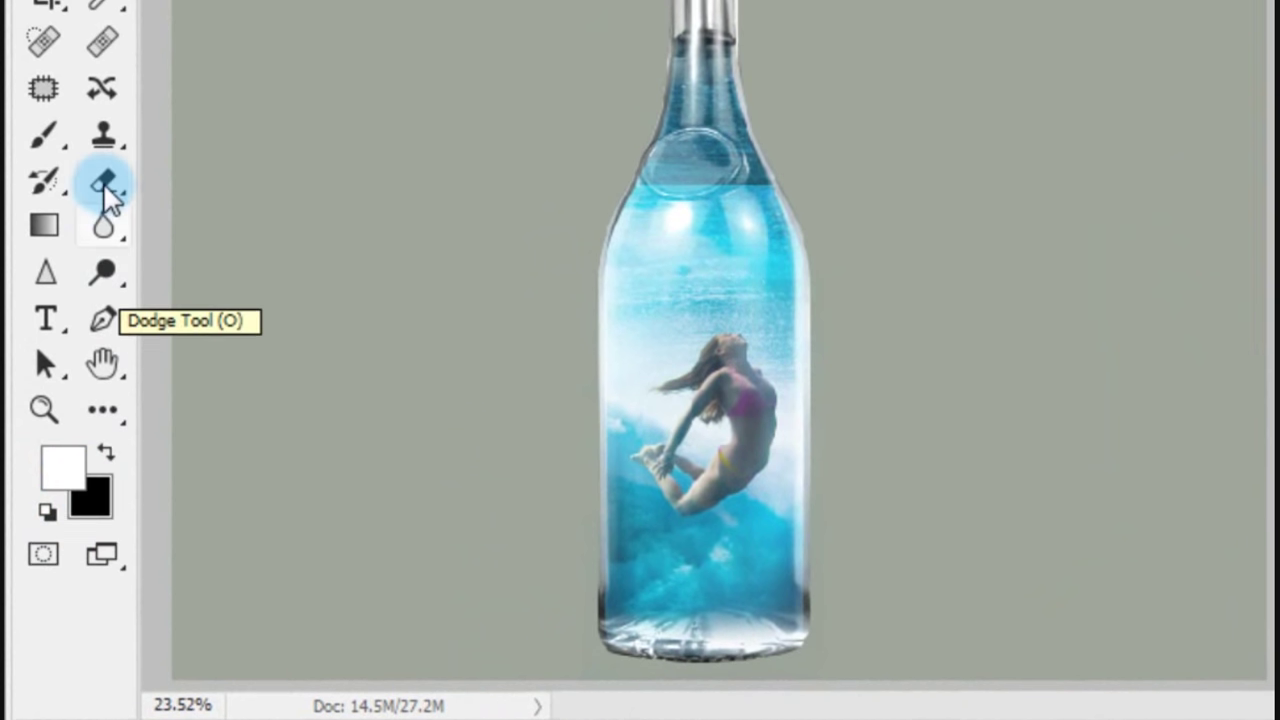
{"action": "left_click_drag", "start_coordinate": [103, 167], "coordinate": [330, 182]}
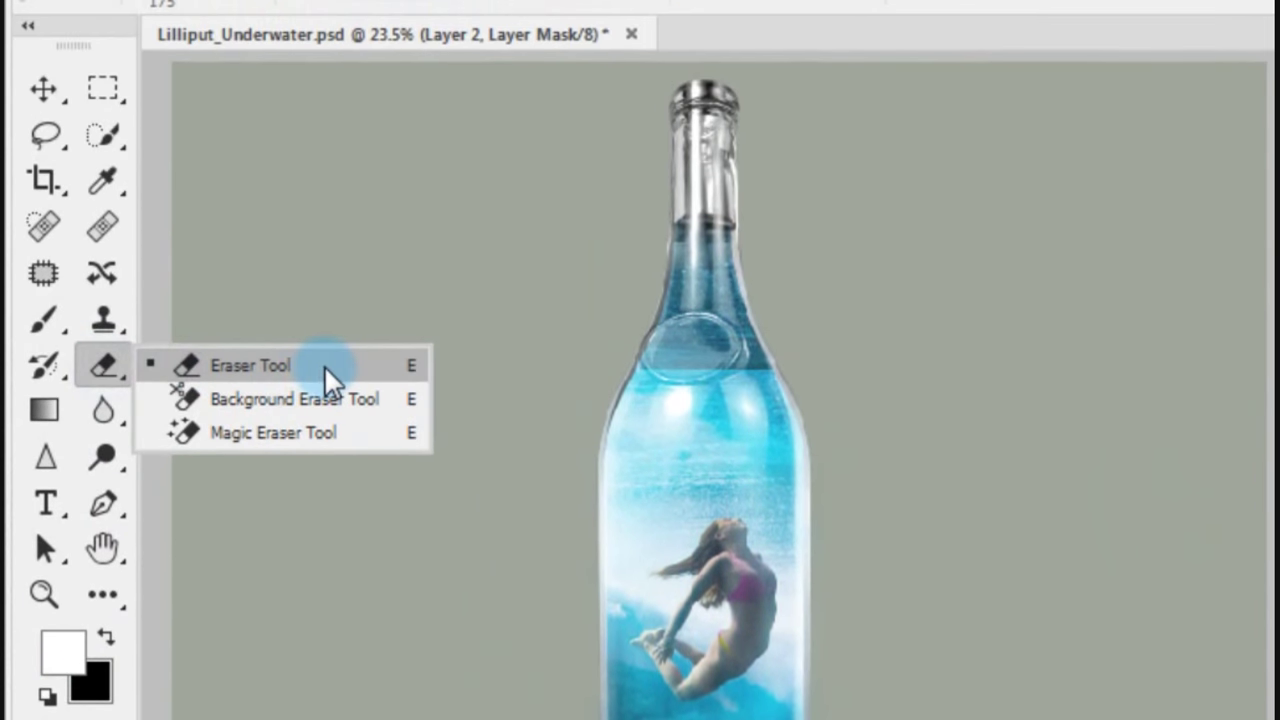
{"action": "left_click", "coordinate": [325, 368]}
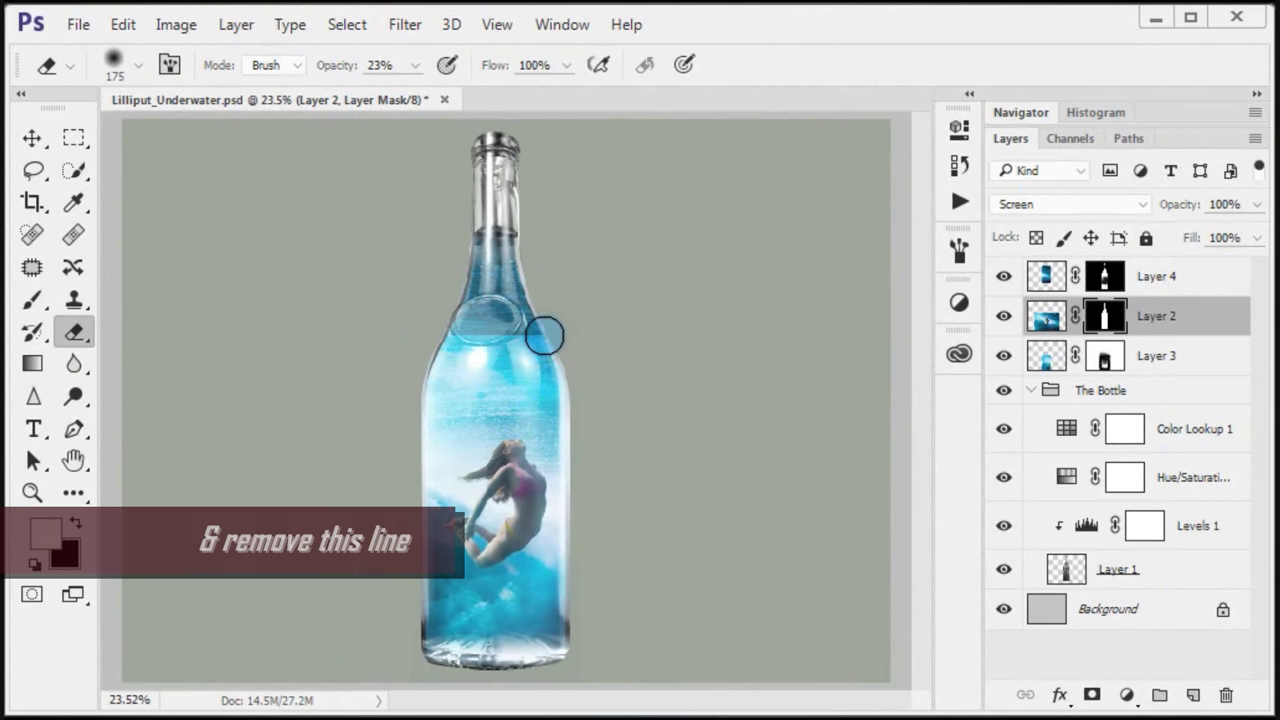
{"action": "left_click", "coordinate": [530, 335]}
{"action": "mouse_move", "coordinate": [490, 335]}
{"action": "left_mouse_down"}
{"action": "mouse_move", "coordinate": [468, 336]}
{"action": "mouse_move", "coordinate": [557, 338]}
{"action": "left_mouse_up"}
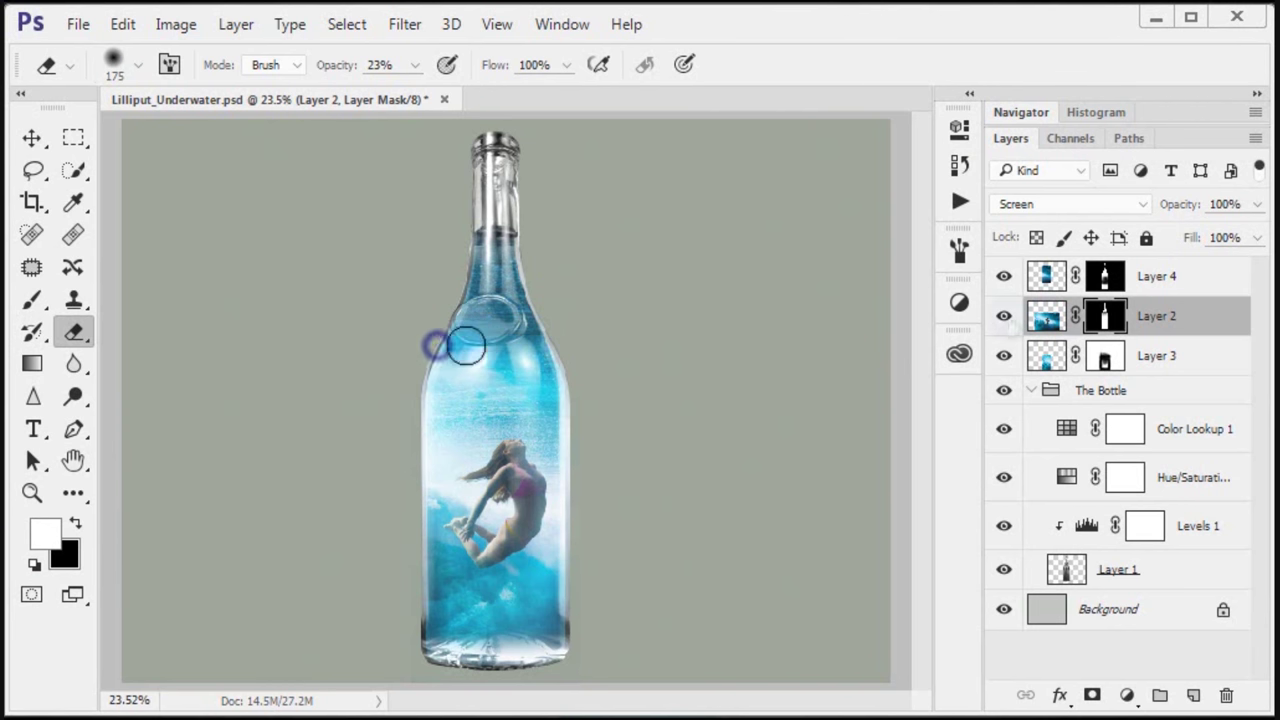
{"action": "left_click", "coordinate": [30, 138]}
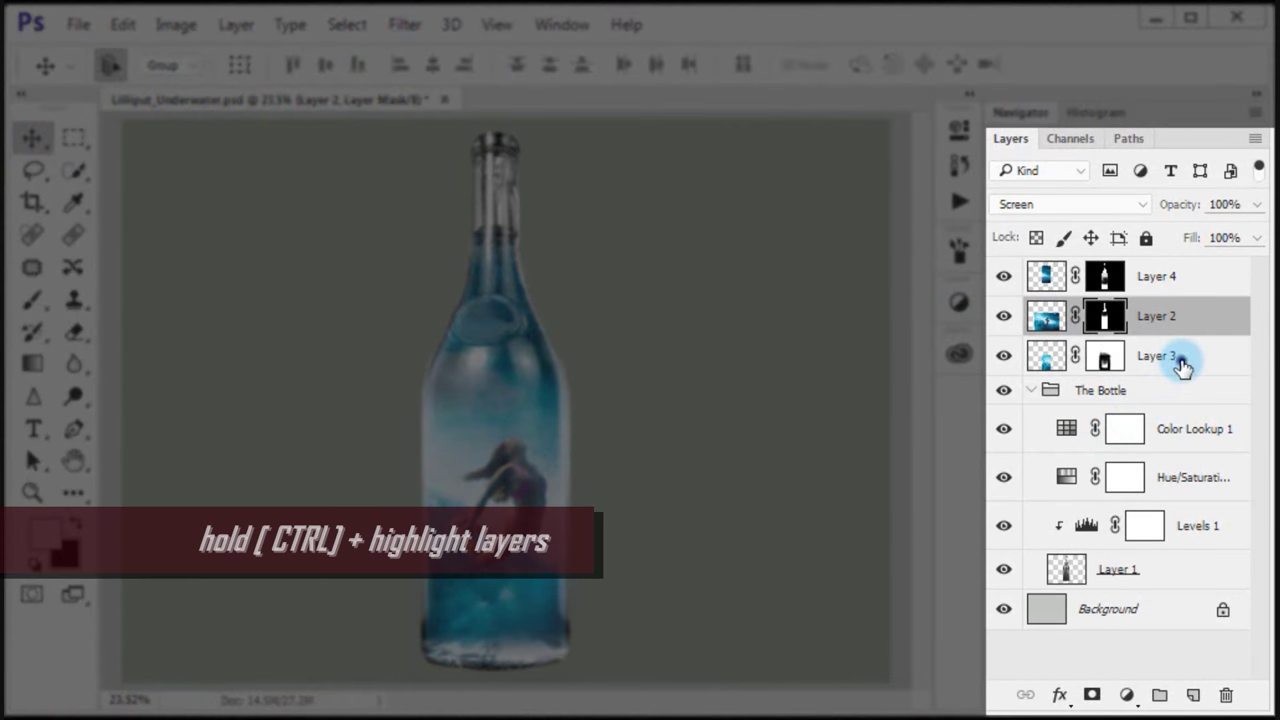
- Group Layers 4, 2 and 3 into a new group named 'Underwater'
{"action": "left_click", "coordinate": [1181, 362], "text": "ctrl"}
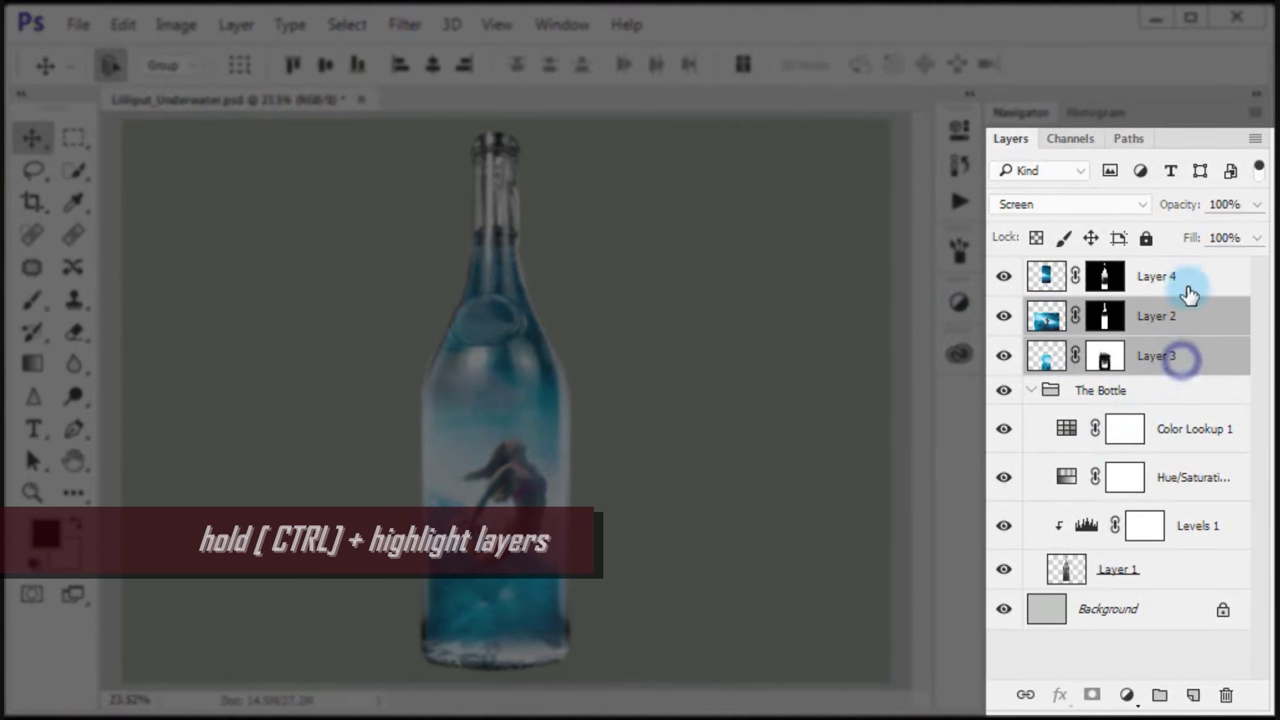
{"action": "left_click", "coordinate": [1186, 278], "text": "ctrl"}
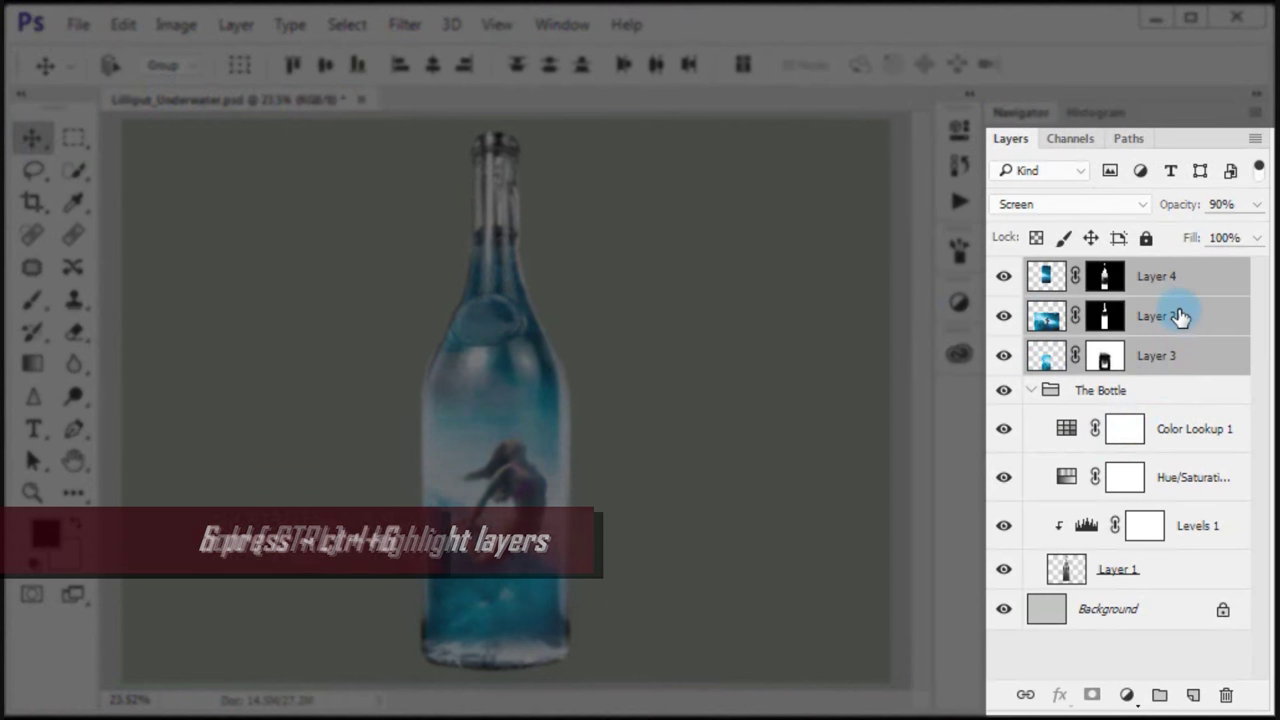
{"action": "key", "text": "ctrl+g"}
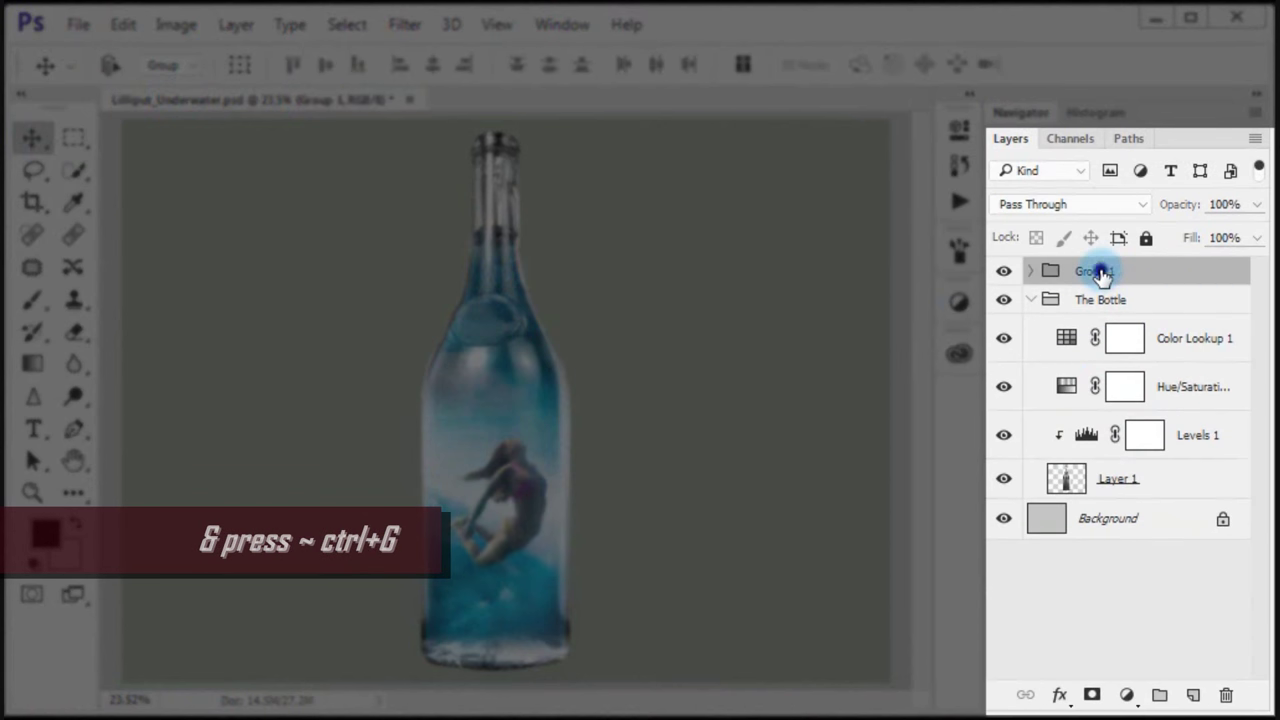
{"action": "double_click", "coordinate": [1100, 272]}
{"action": "type", "text": "erw"}
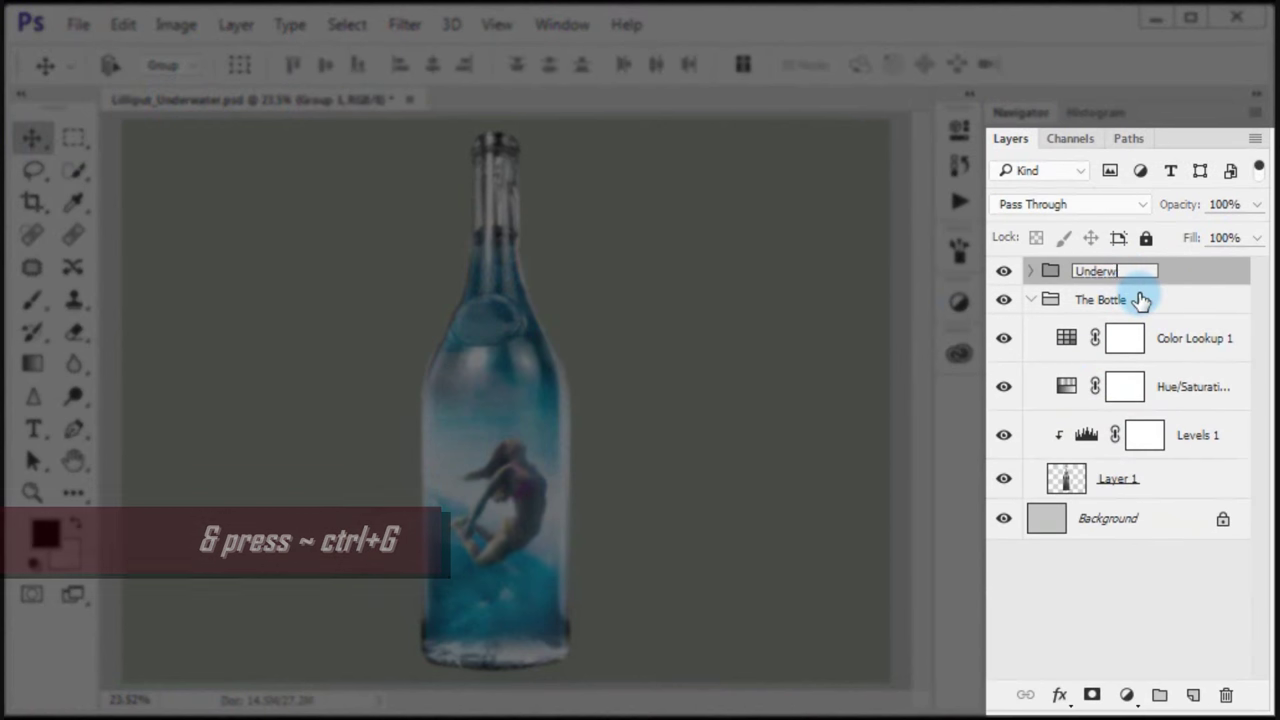
{"action": "type", "text": "ater"}
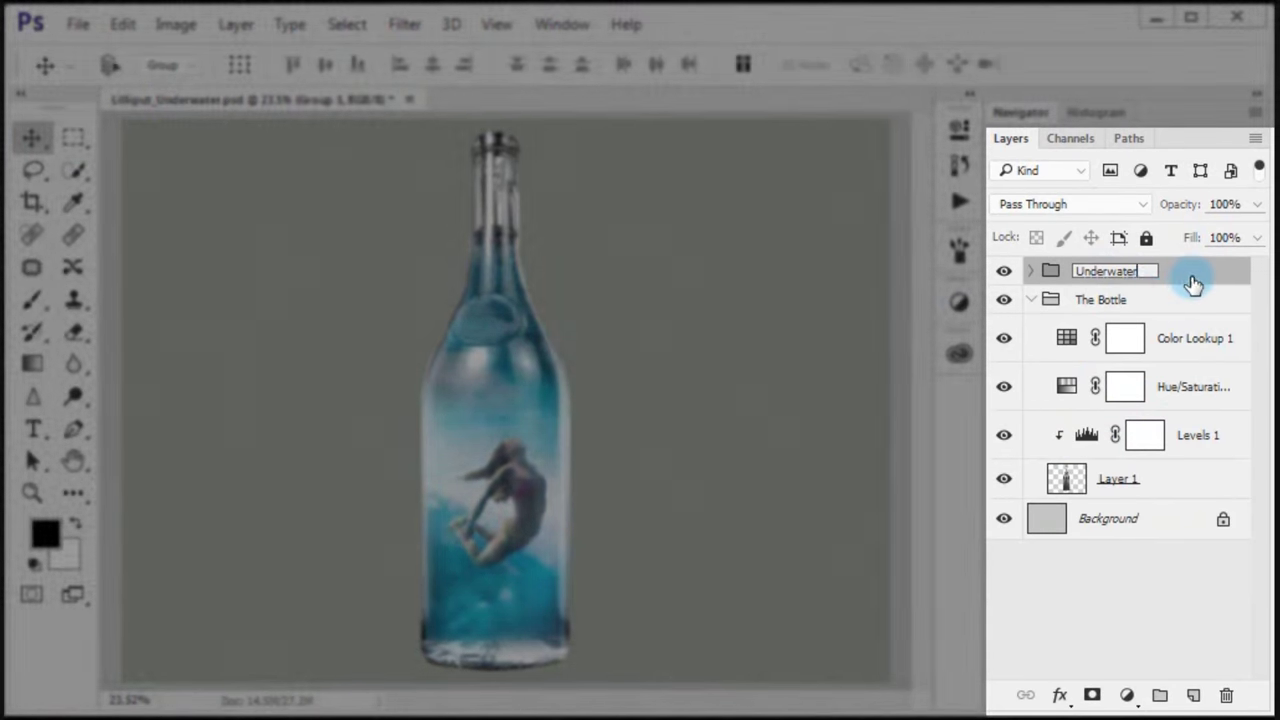
{"action": "left_click", "coordinate": [1262, 274]}
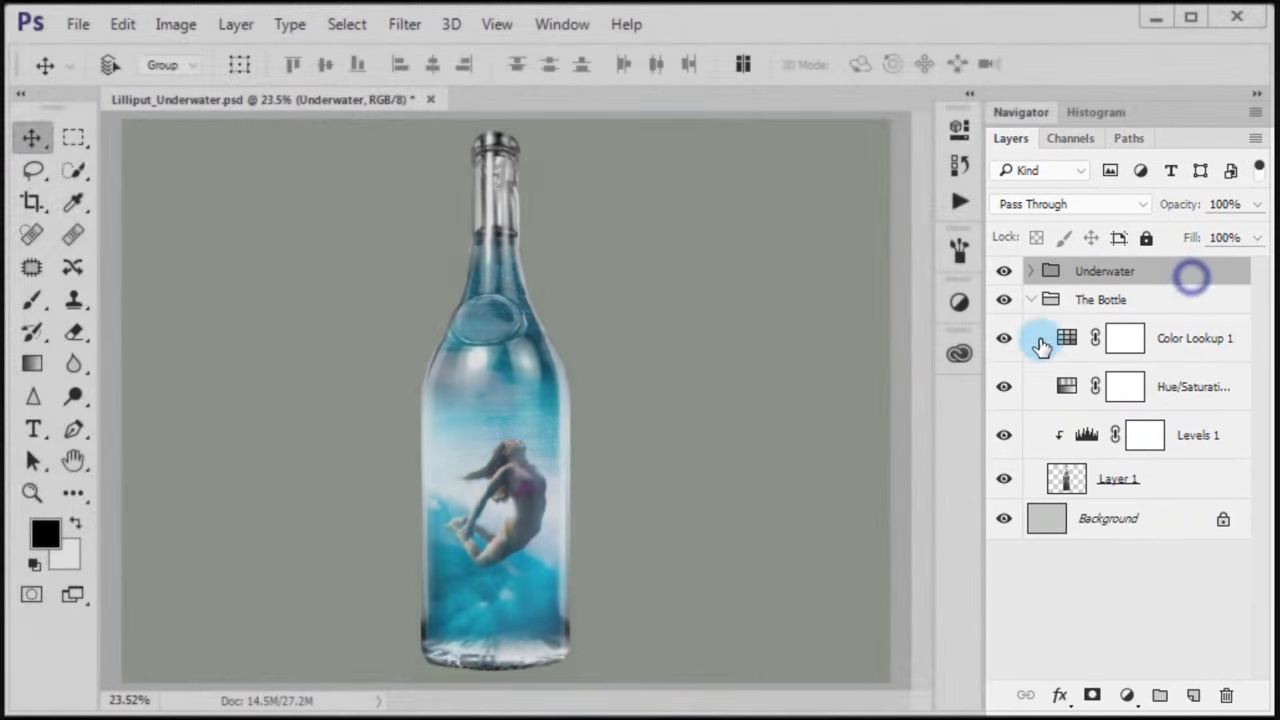
- Collapse The Bottle group and toggle both groups' visibility to compare
{"action": "left_click", "coordinate": [1022, 298]}
{"action": "left_click", "coordinate": [1030, 300]}
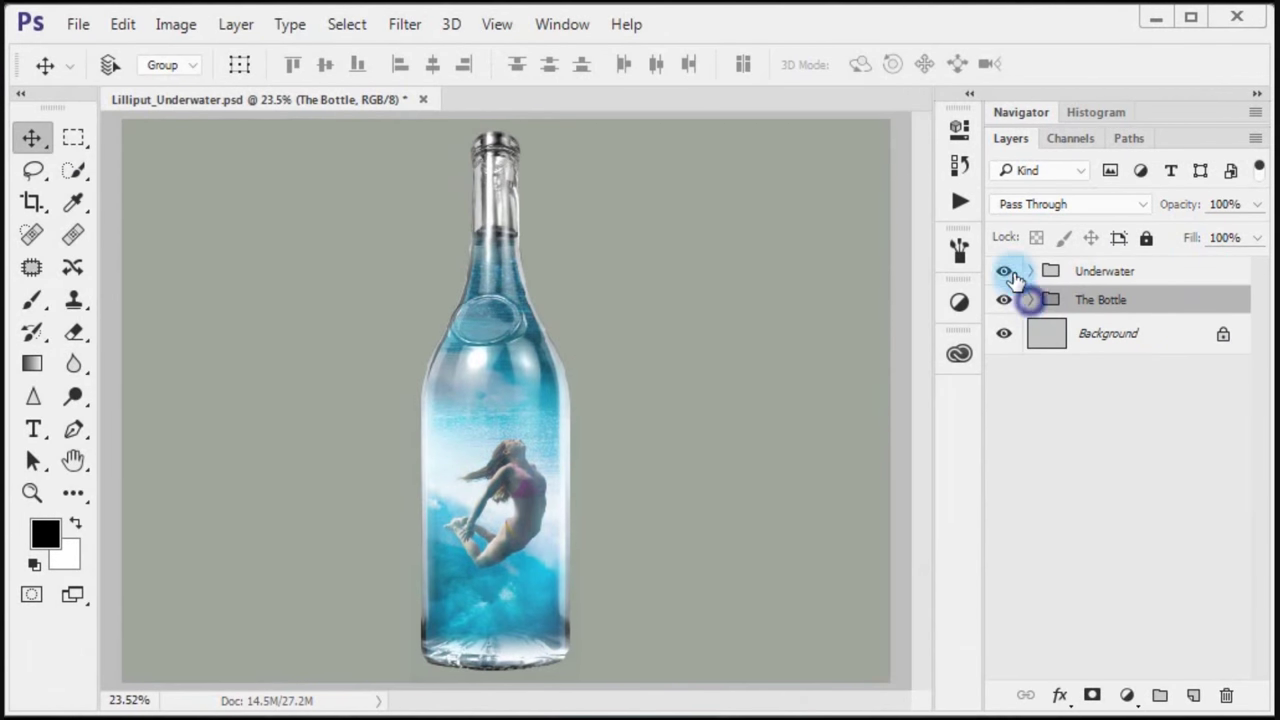
{"action": "left_click", "coordinate": [1012, 272]}
{"action": "left_click", "coordinate": [1008, 302]}
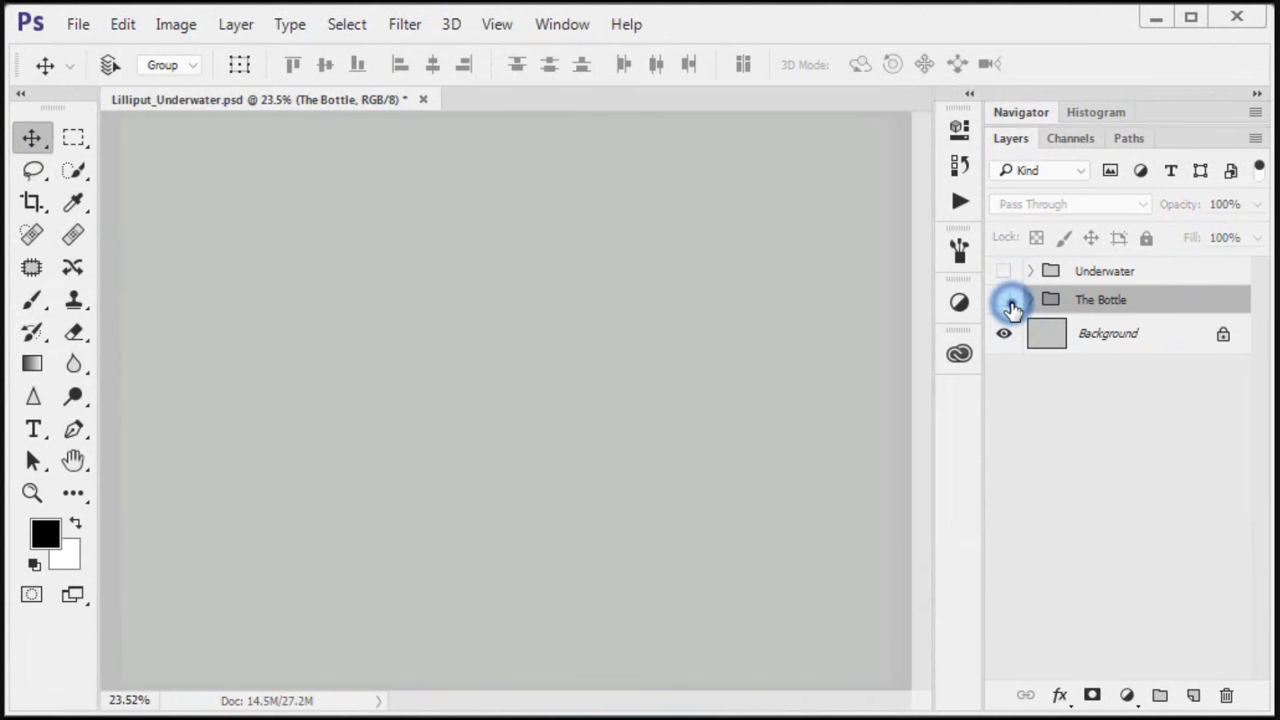
{"action": "left_click", "coordinate": [1008, 302]}
{"action": "left_click", "coordinate": [1008, 274]}
{"action": "left_click", "coordinate": [1008, 274]}
- Leave both Underwater and The Bottle groups visible, then select the Underwater group
{"action": "left_click", "coordinate": [1010, 278]}
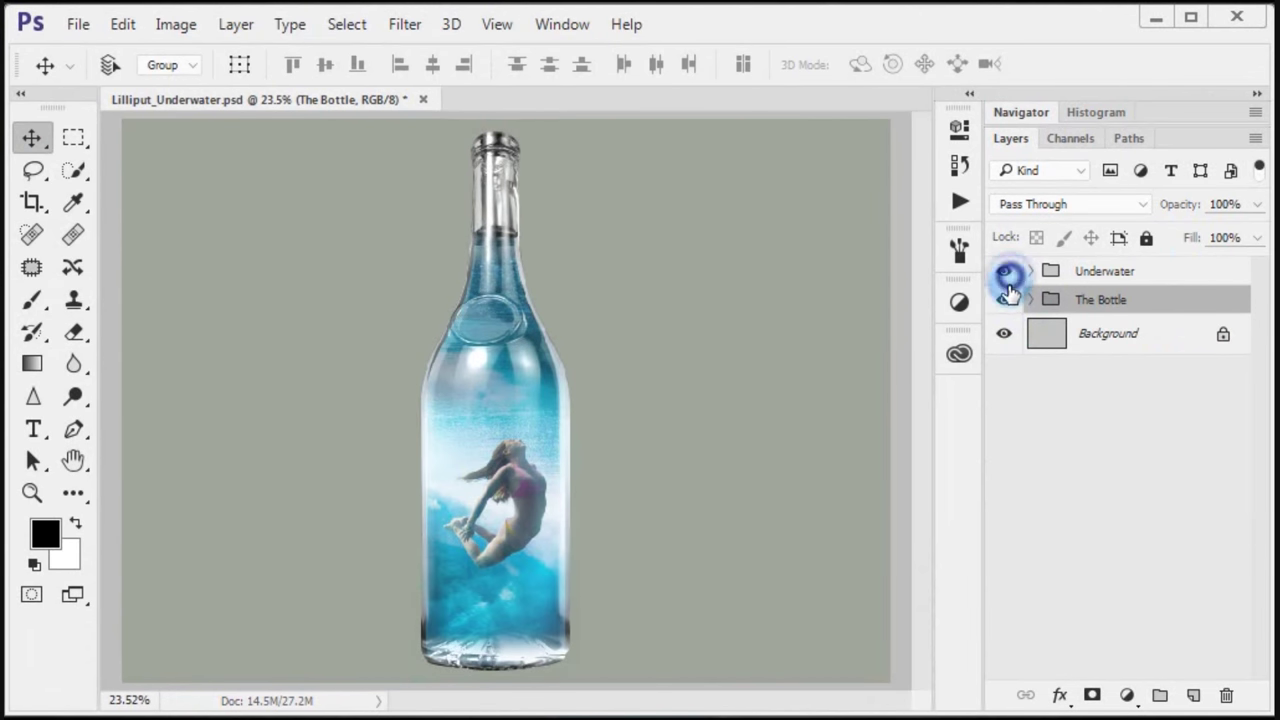
{"action": "left_click", "coordinate": [1005, 300]}
{"action": "left_click", "coordinate": [1005, 300]}
{"action": "left_click", "coordinate": [1005, 272]}
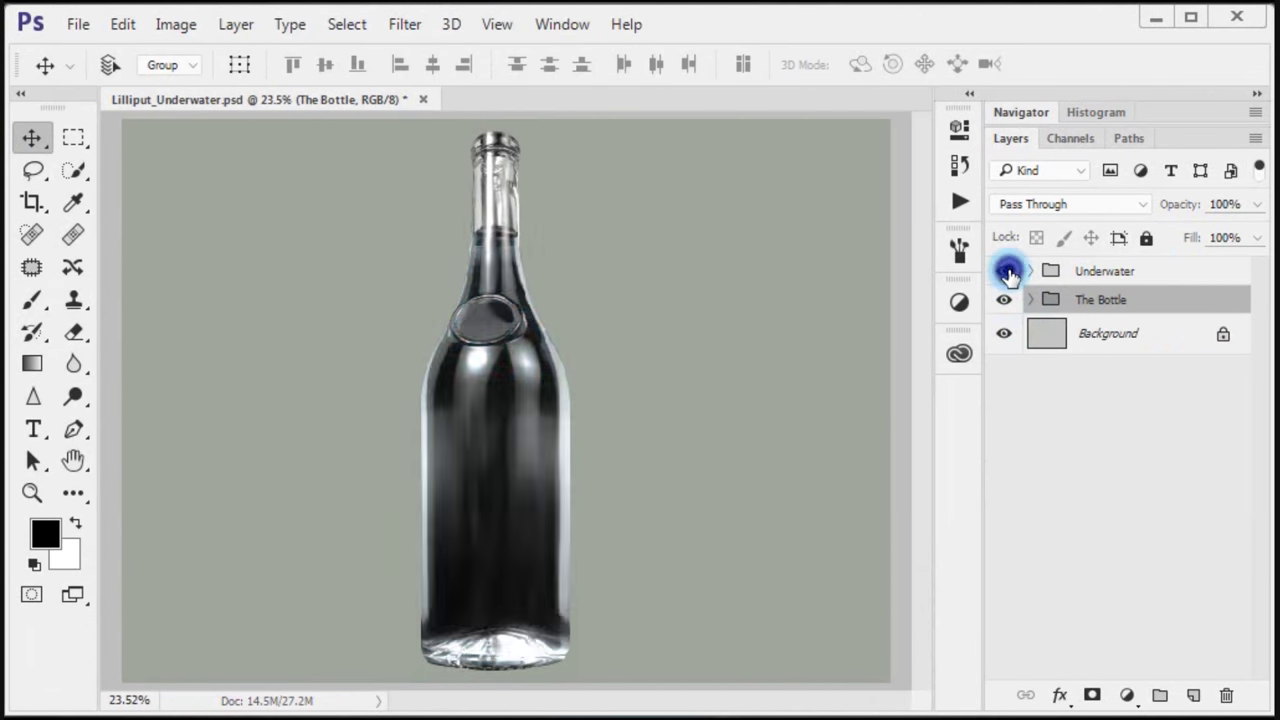
{"action": "left_click", "coordinate": [1005, 272]}
{"action": "left_click", "coordinate": [1166, 280]}
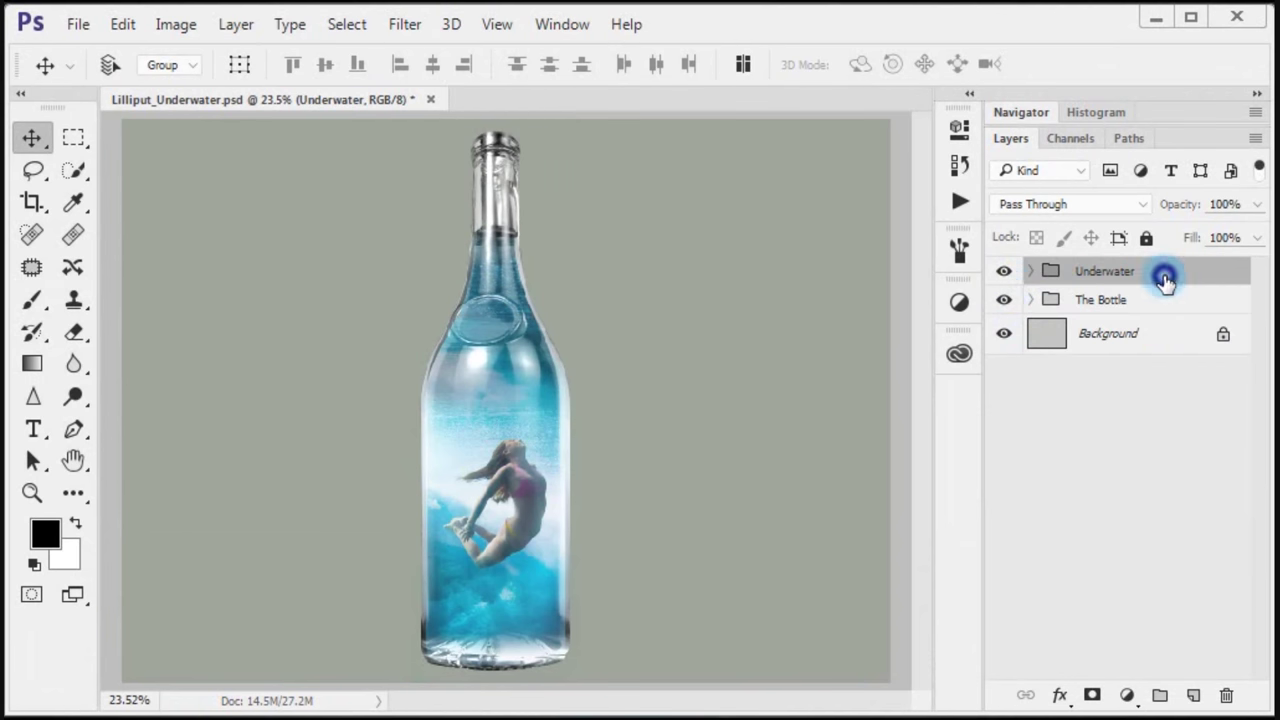
{"action": "left_click", "coordinate": [1004, 271]}
{"action": "left_click", "coordinate": [1004, 271]}
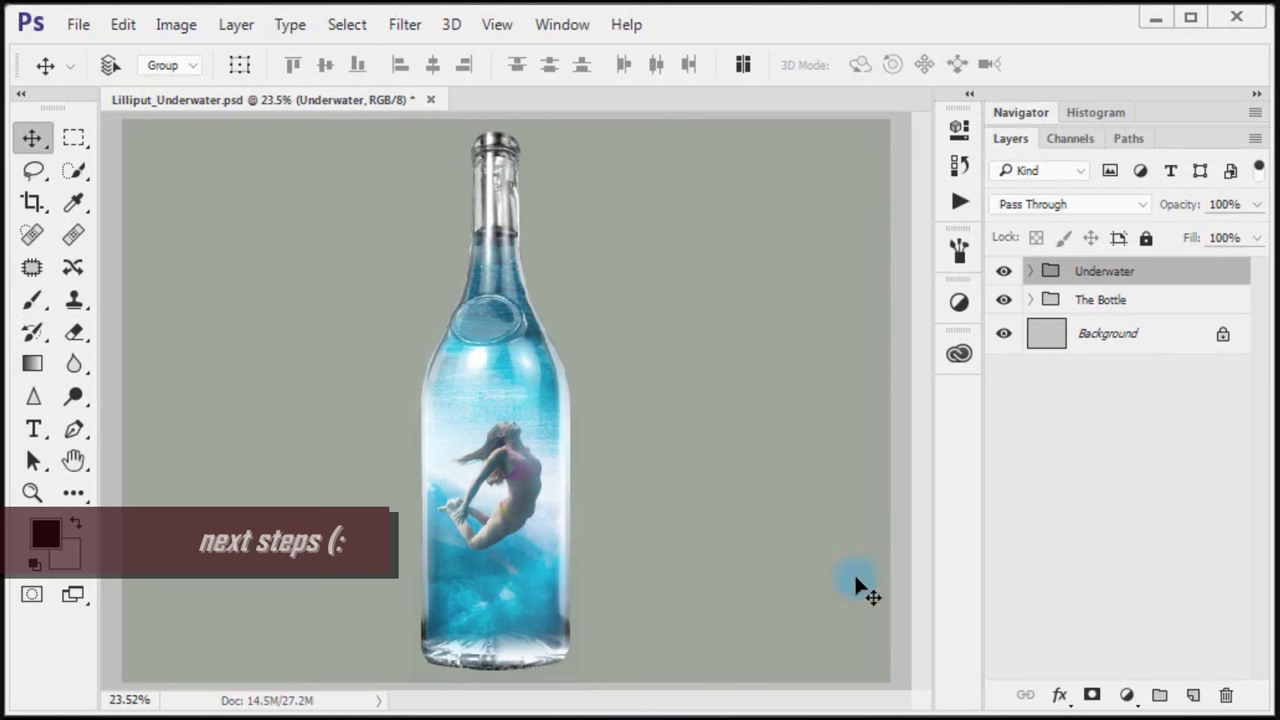
- Add a Hue/Saturation adjustment layer clipped to the Underwater group
{"action": "left_click", "coordinate": [1034, 117]}
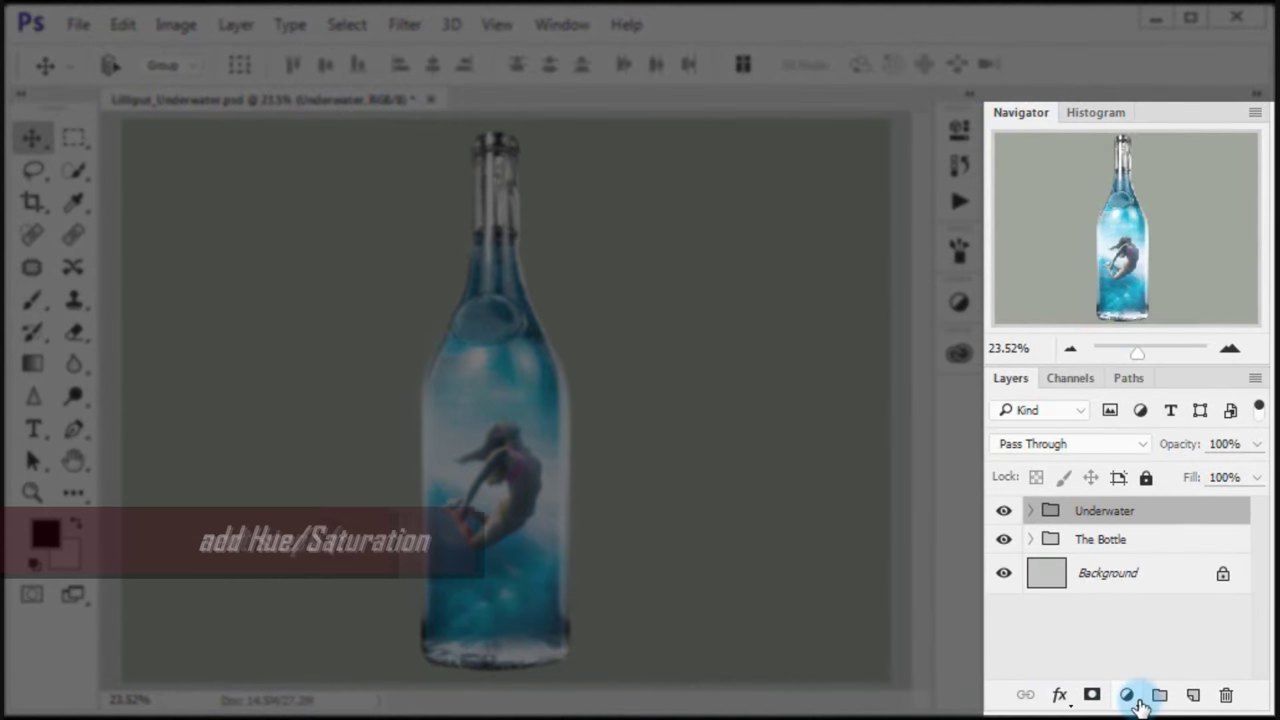
{"action": "left_click", "coordinate": [1135, 698]}
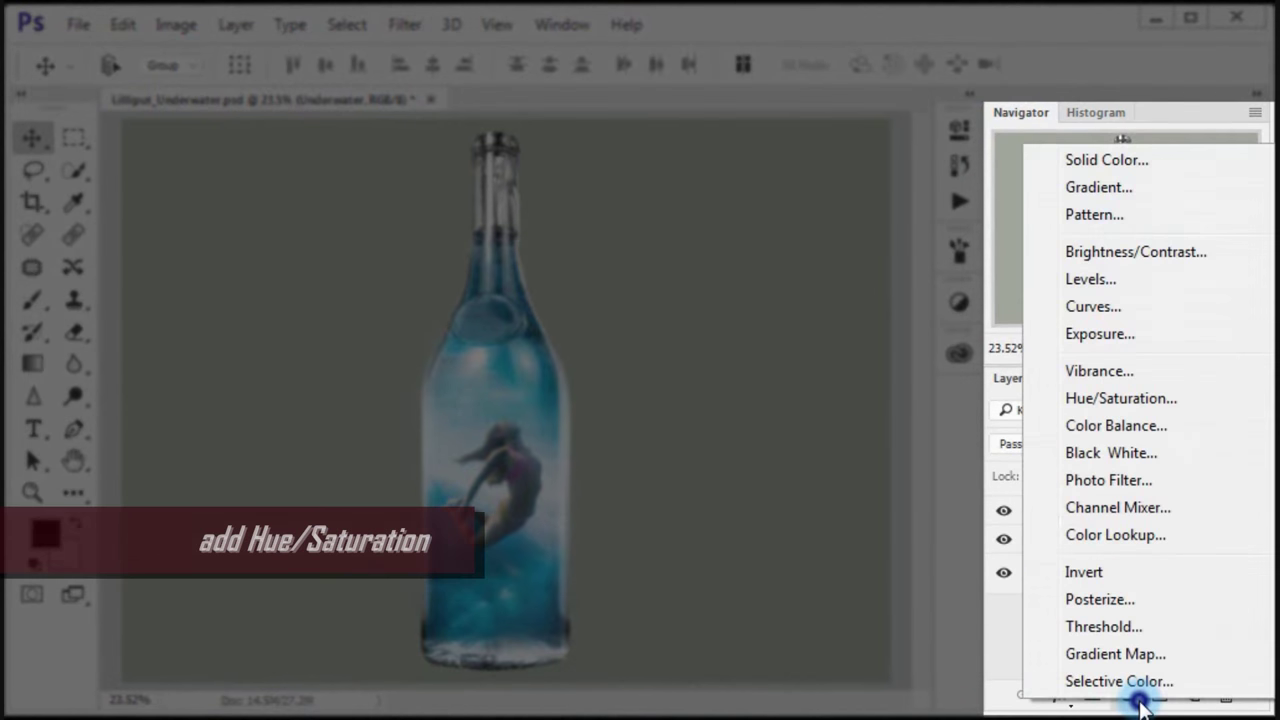
{"action": "left_click", "coordinate": [1183, 405]}
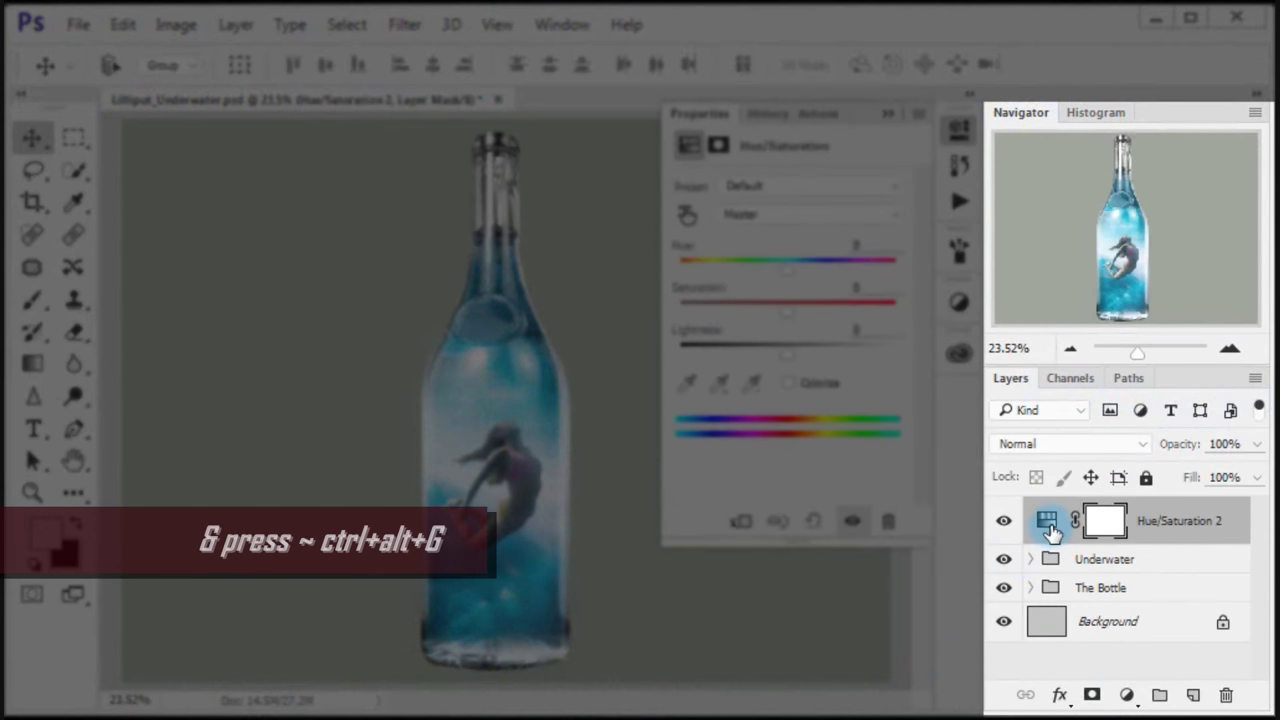
{"action": "key", "text": "ctrl+alt+g"}
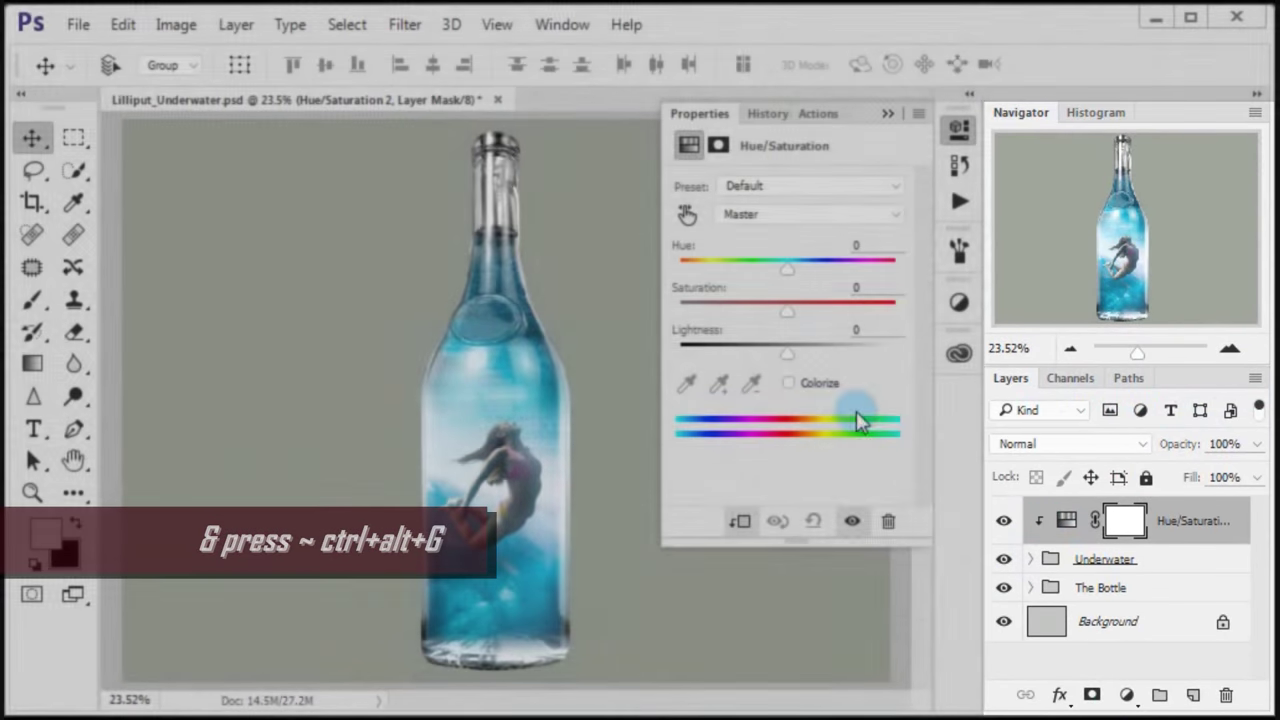
- Lower the Cyans saturation to -57 in the Hue/Saturation adjustment
{"action": "left_click", "coordinate": [821, 216]}
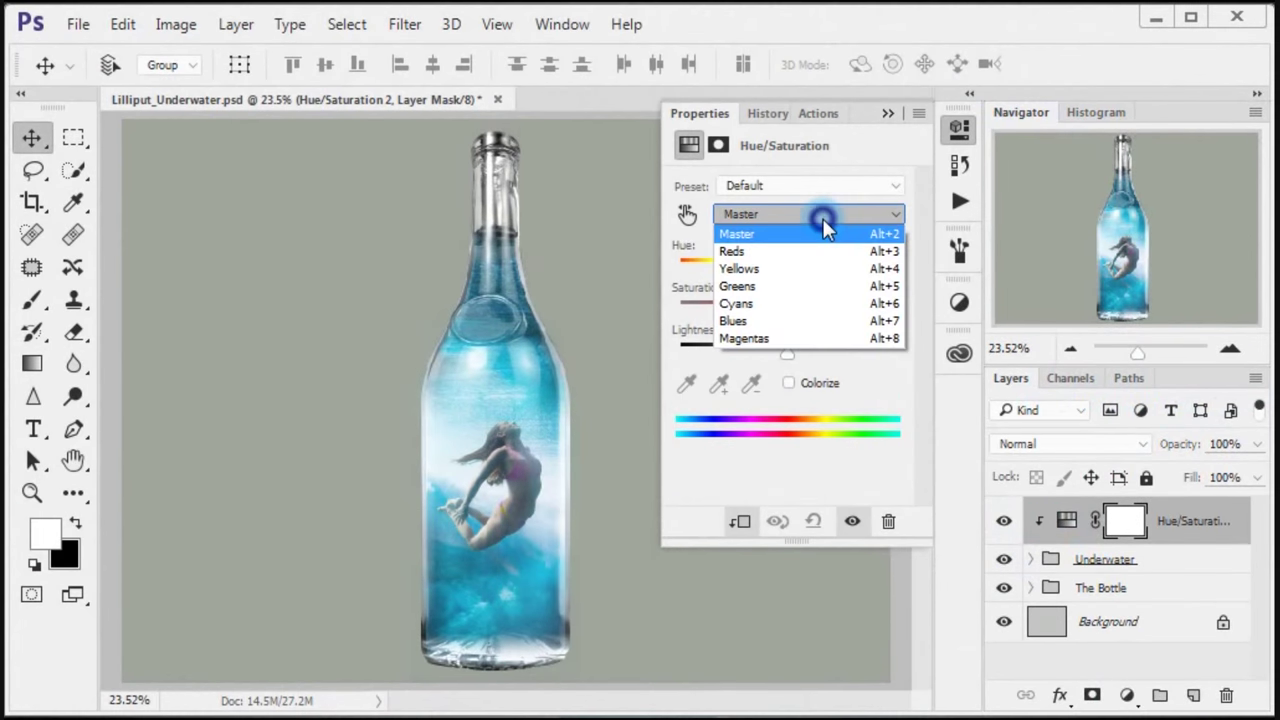
{"action": "left_click", "coordinate": [830, 304]}
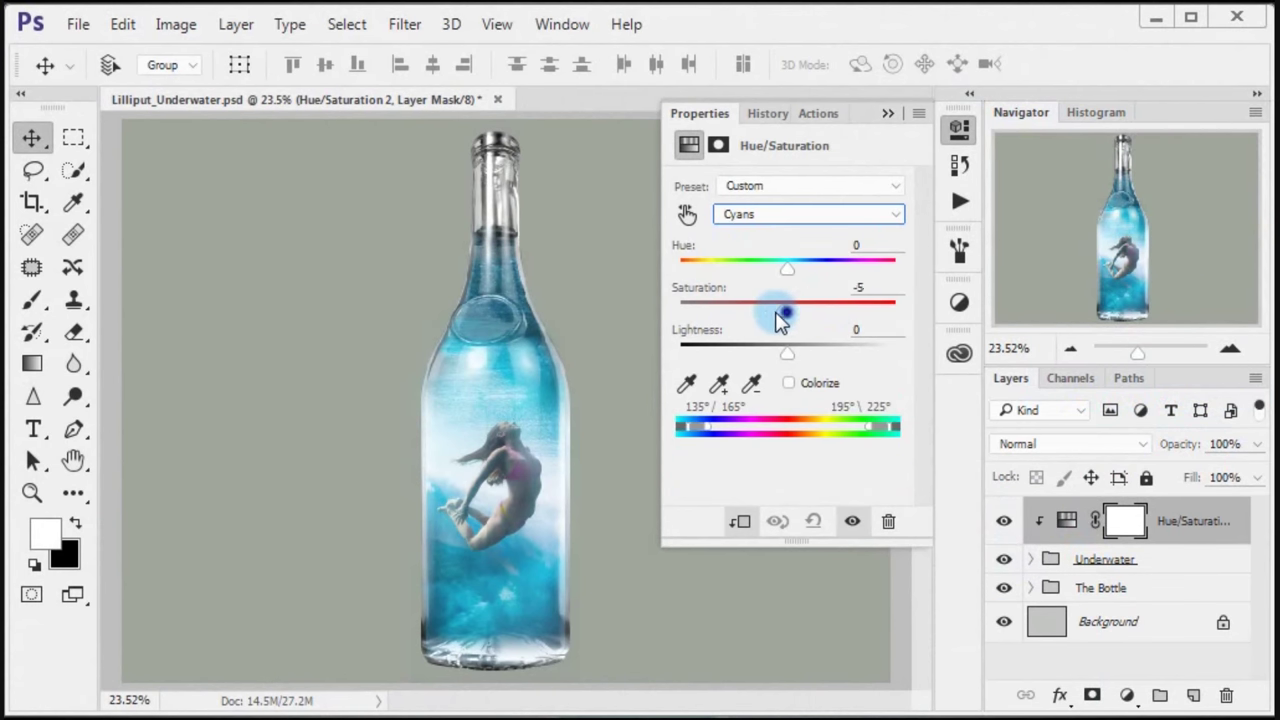
{"action": "left_click_drag", "start_coordinate": [781, 320], "coordinate": [734, 312]}
{"action": "left_click", "coordinate": [870, 287]}
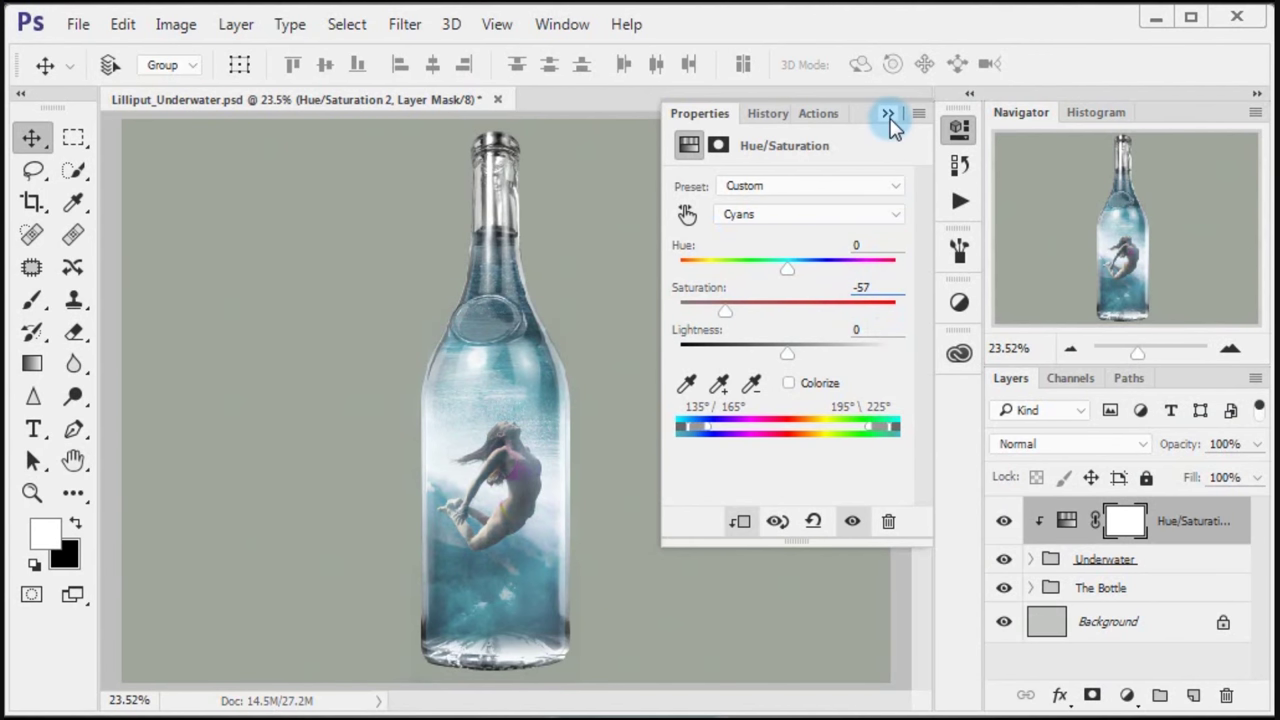
{"action": "left_click", "coordinate": [887, 115]}
{"action": "left_click", "coordinate": [1010, 528]}
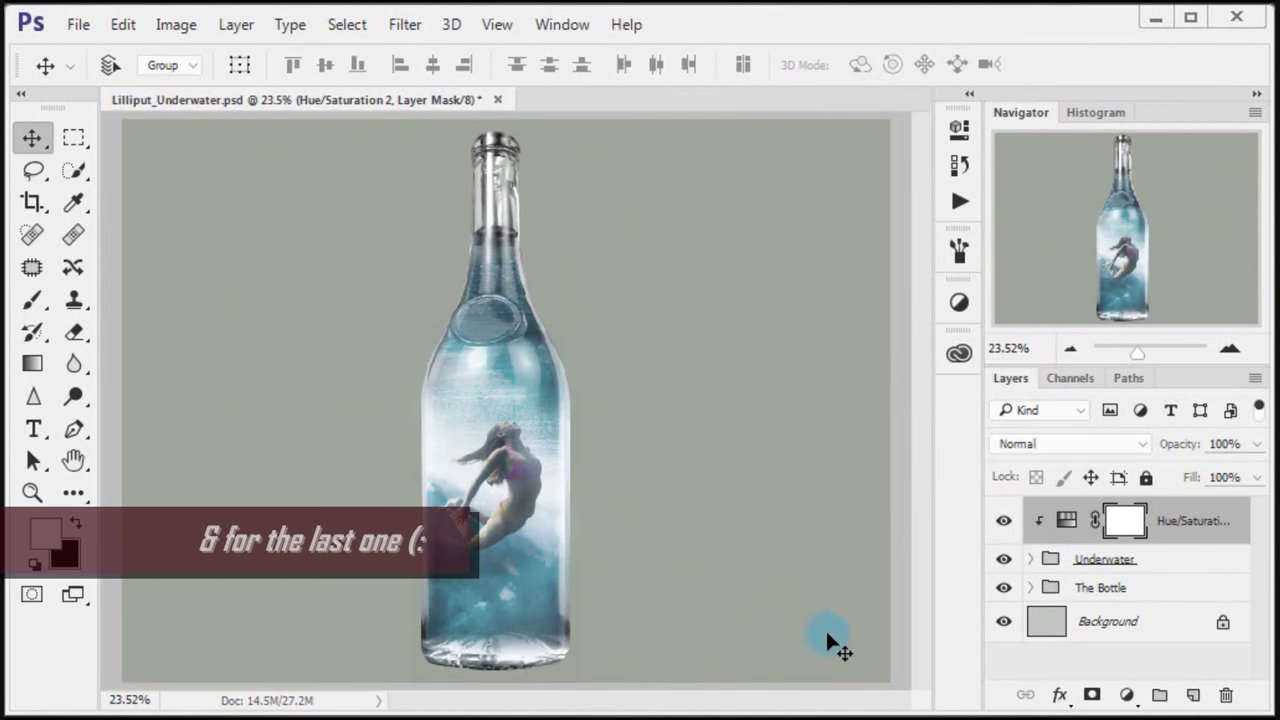
- Add a Photo Filter adjustment layer clipped to the Hue/Saturation layer below
{"action": "left_click_drag", "start_coordinate": [1175, 366], "coordinate": [1175, 333]}
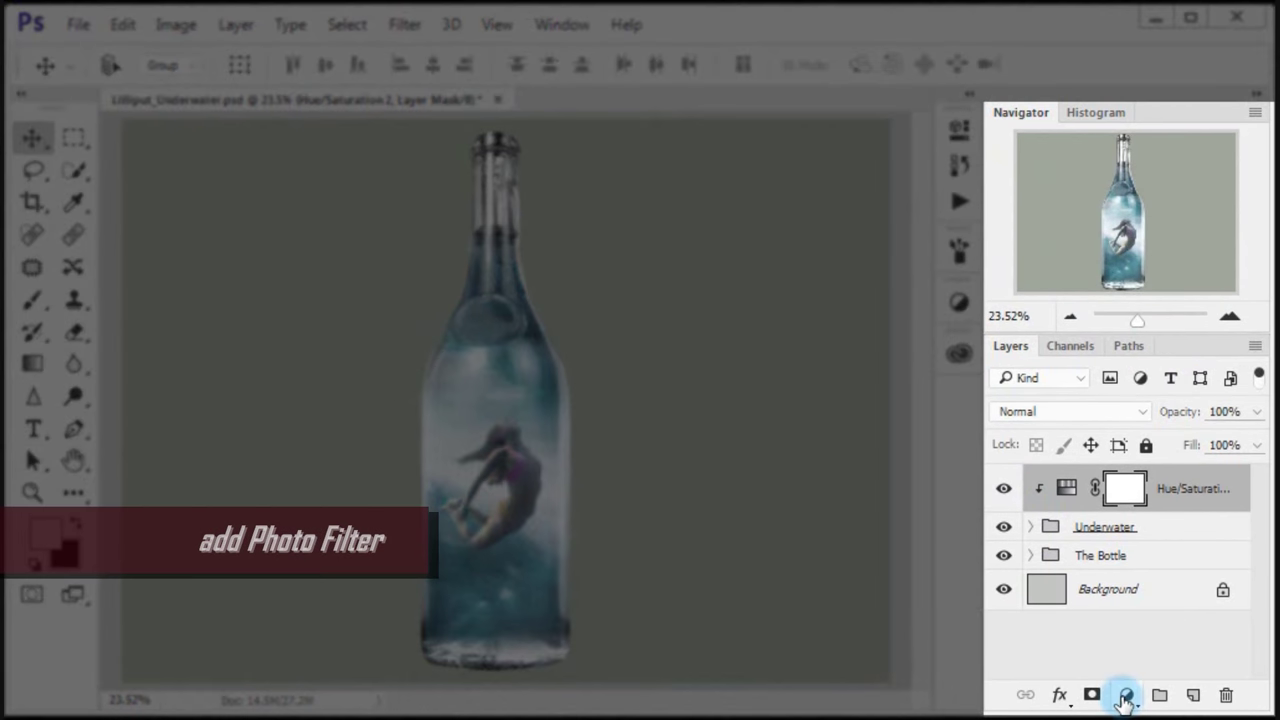
{"action": "left_click", "coordinate": [1125, 697]}
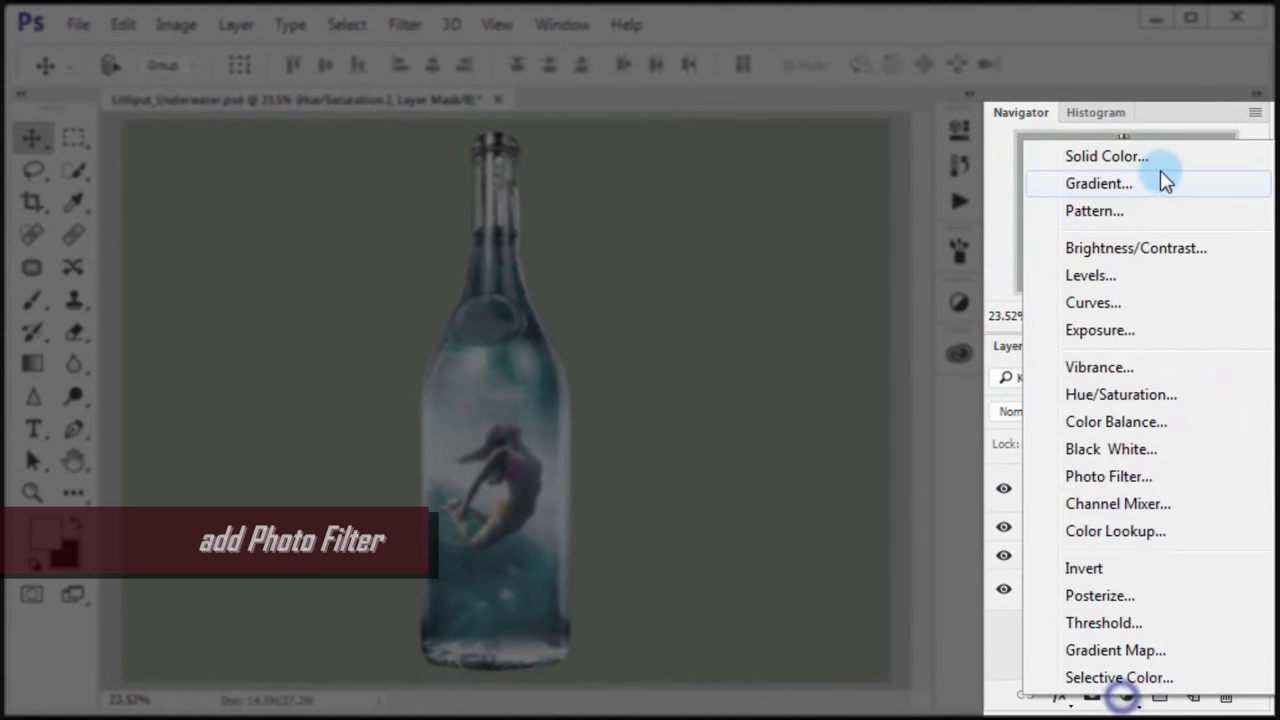
{"action": "left_click", "coordinate": [1182, 477]}
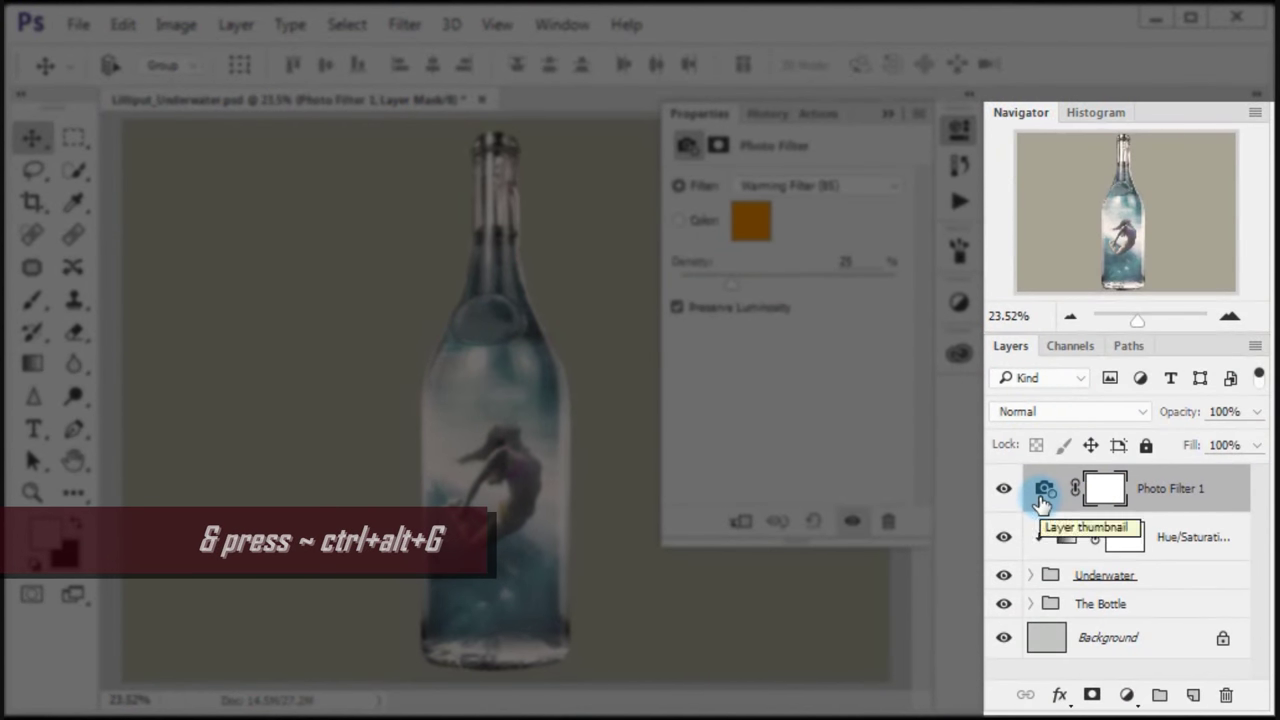
{"action": "key", "text": "ctrl+alt+g"}
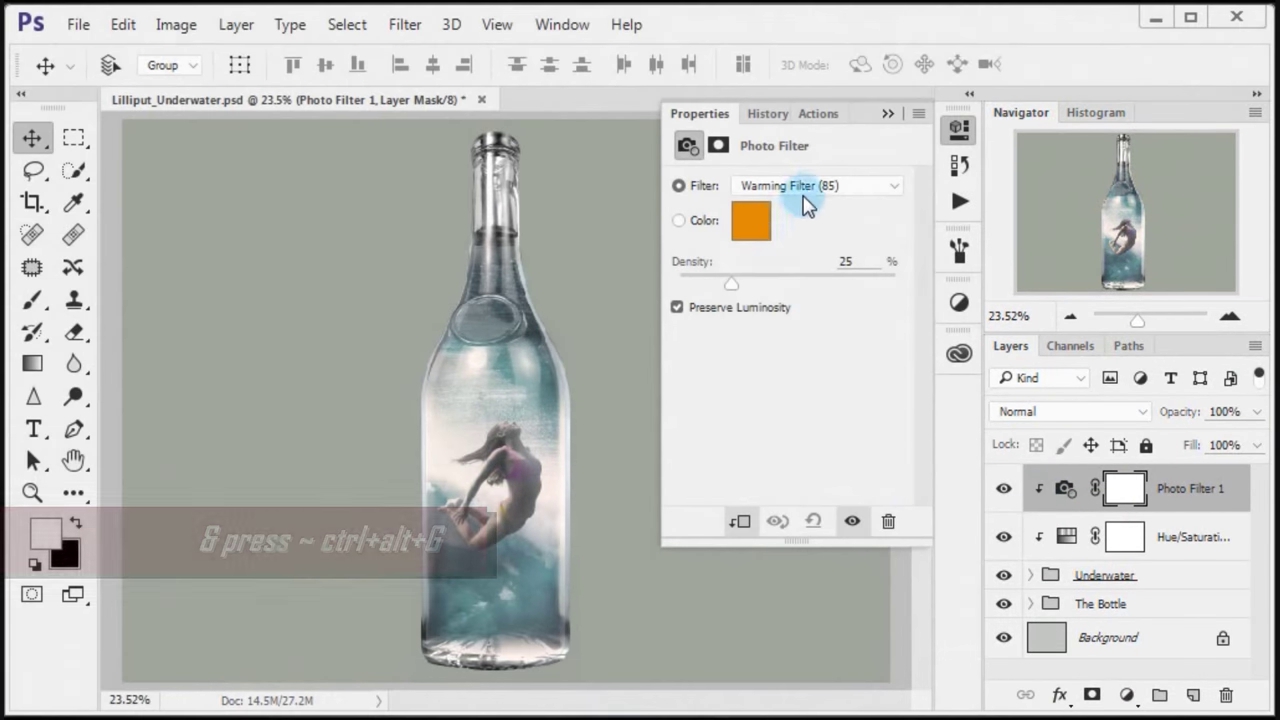
- Set the Photo Filter to Underwater with 70% density
{"action": "left_click", "coordinate": [804, 196]}
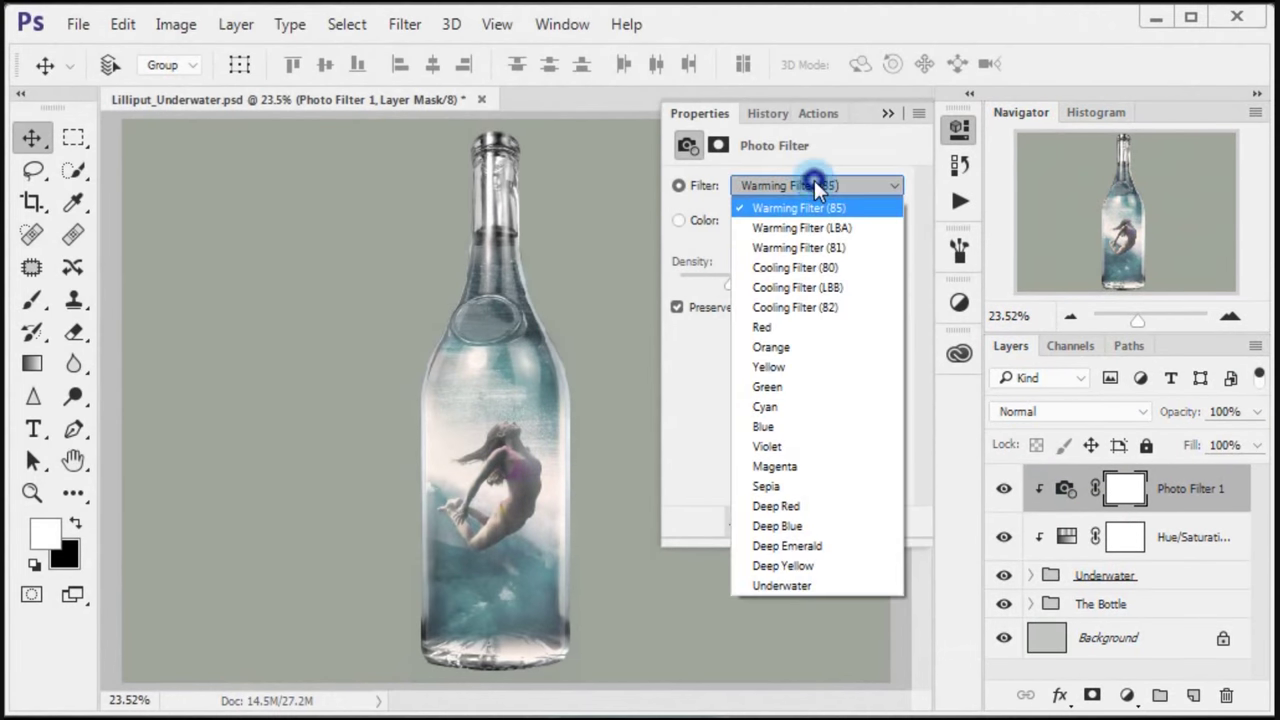
{"action": "left_click", "coordinate": [873, 587]}
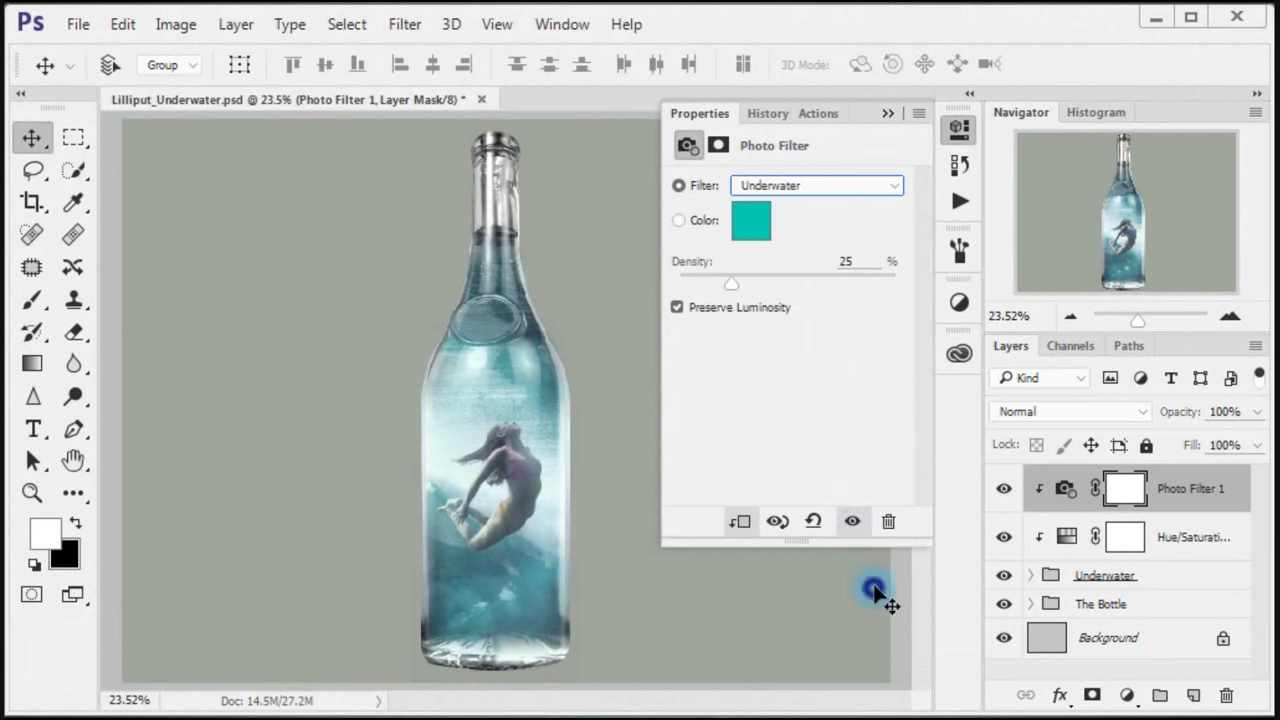
{"action": "left_click_drag", "start_coordinate": [754, 292], "coordinate": [809, 295]}
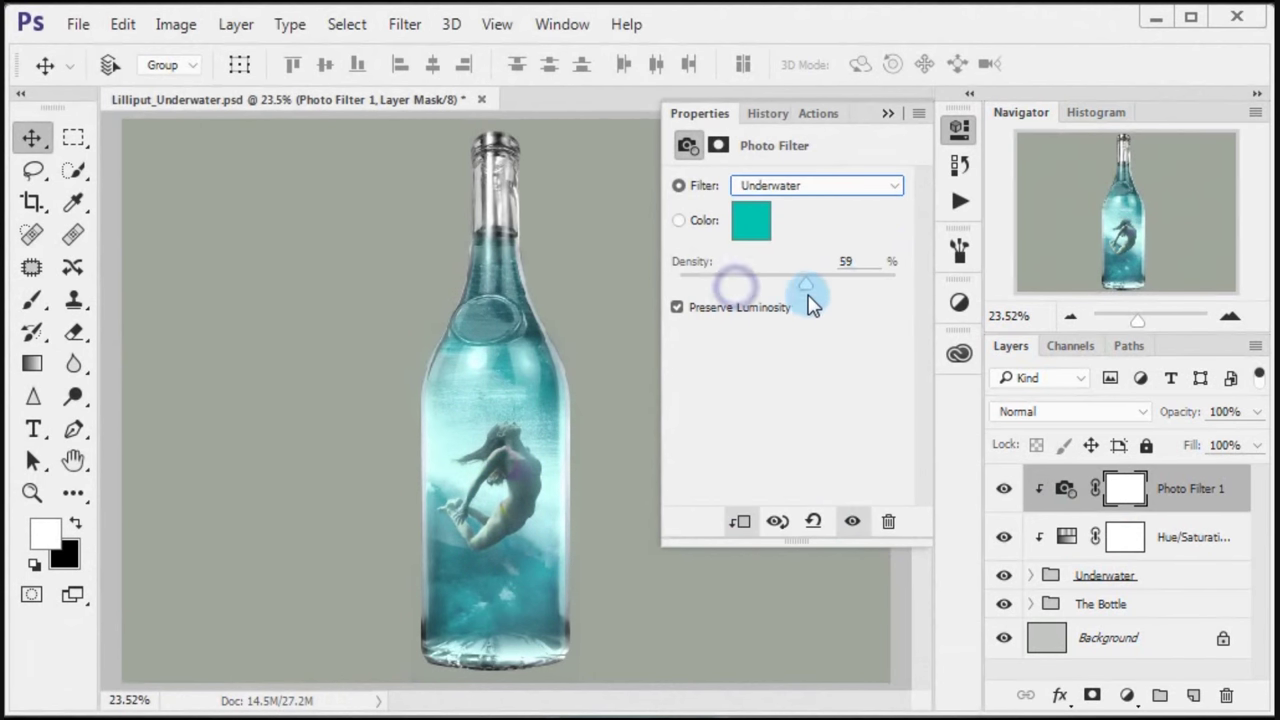
{"action": "left_click", "coordinate": [860, 261]}
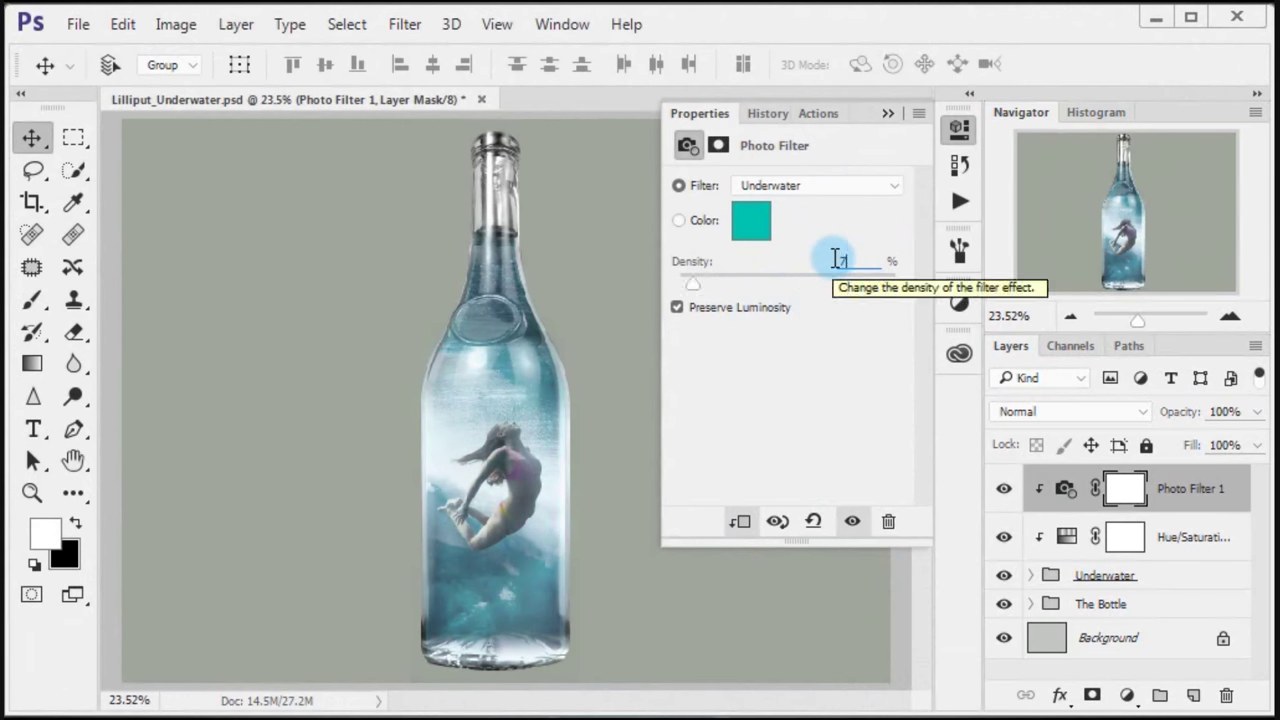
{"action": "type", "text": "70"}
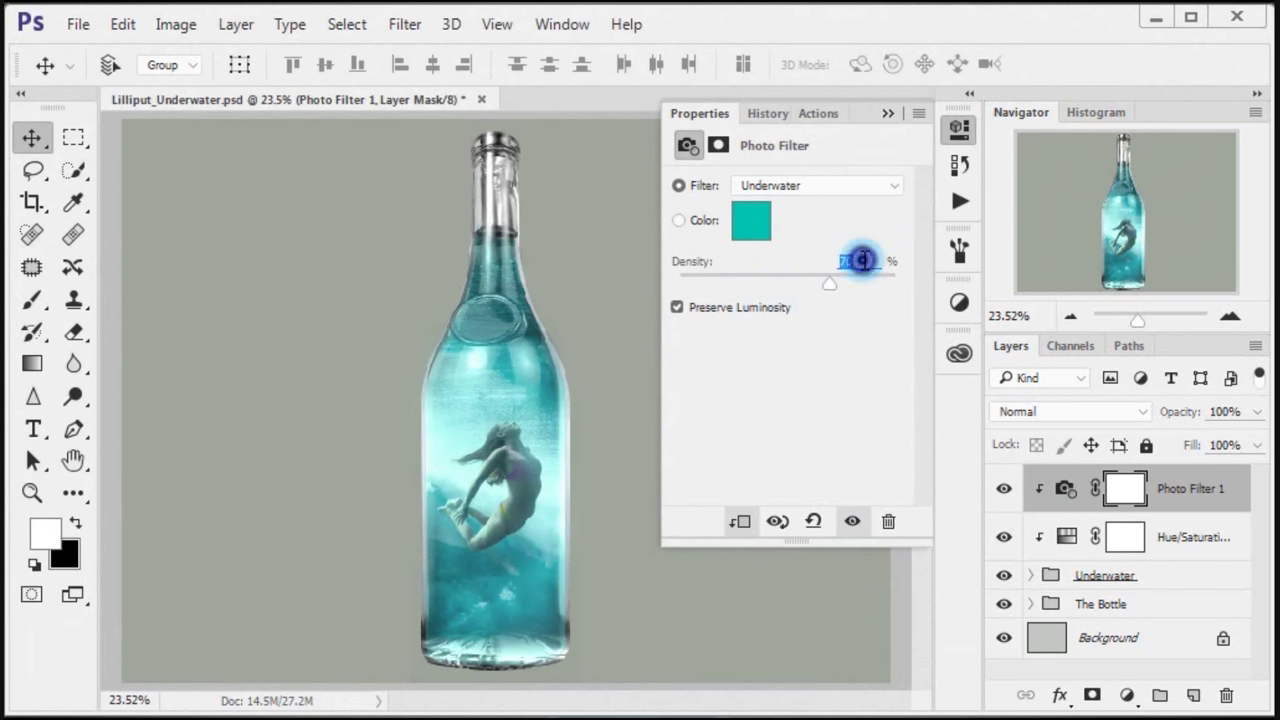
{"action": "left_click", "coordinate": [862, 261]}
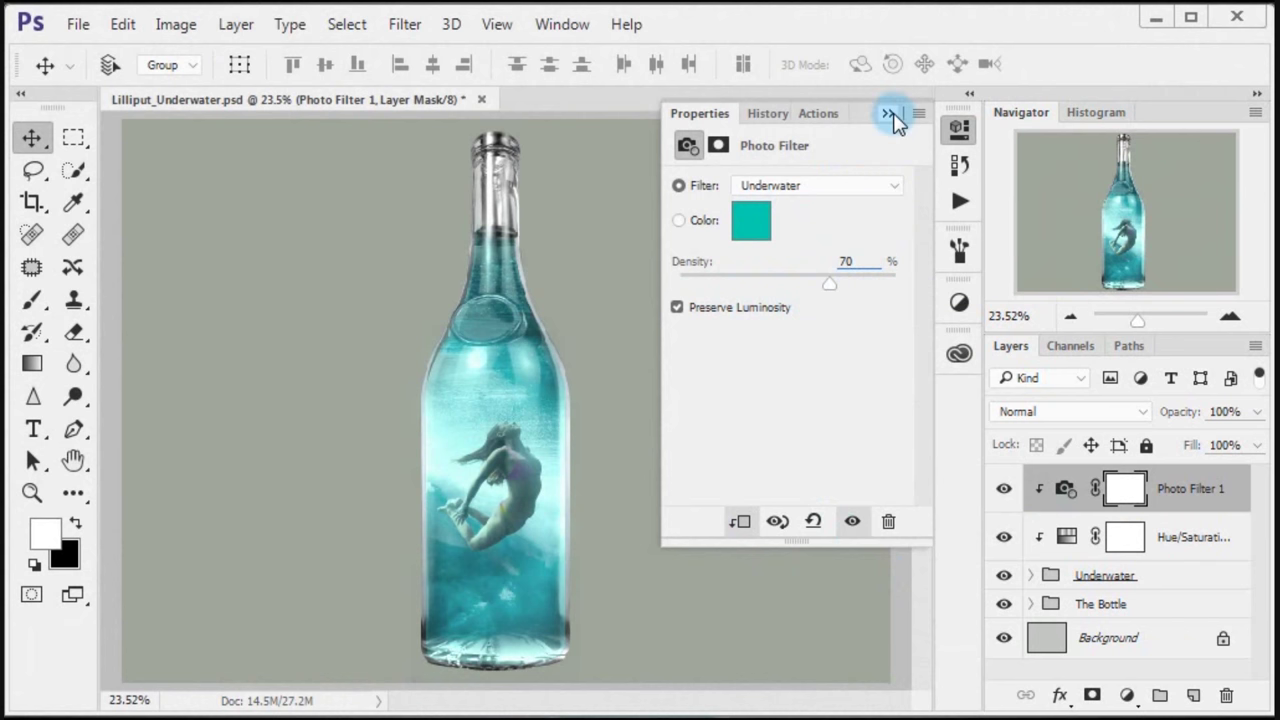
- Toggle the Photo Filter's visibility off and on to compare the teal tint
{"action": "left_click", "coordinate": [891, 114]}
{"action": "left_click", "coordinate": [1006, 490]}
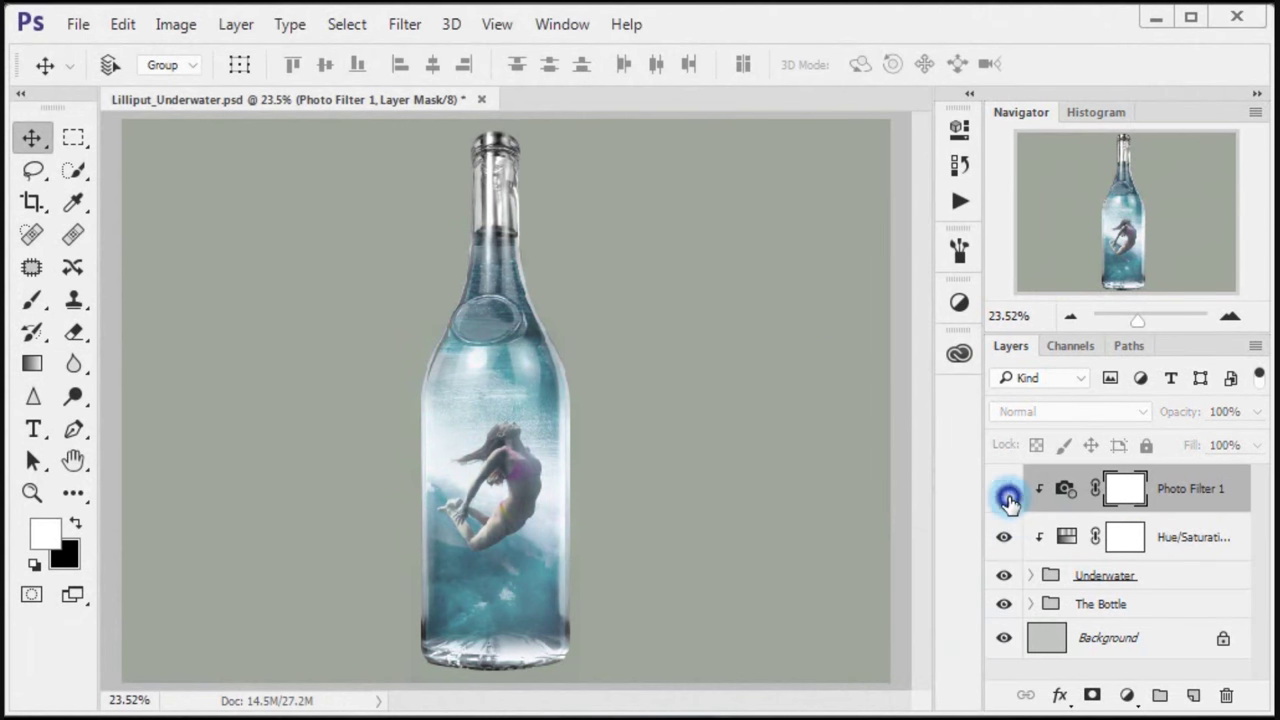
{"action": "left_click", "coordinate": [1004, 490]}
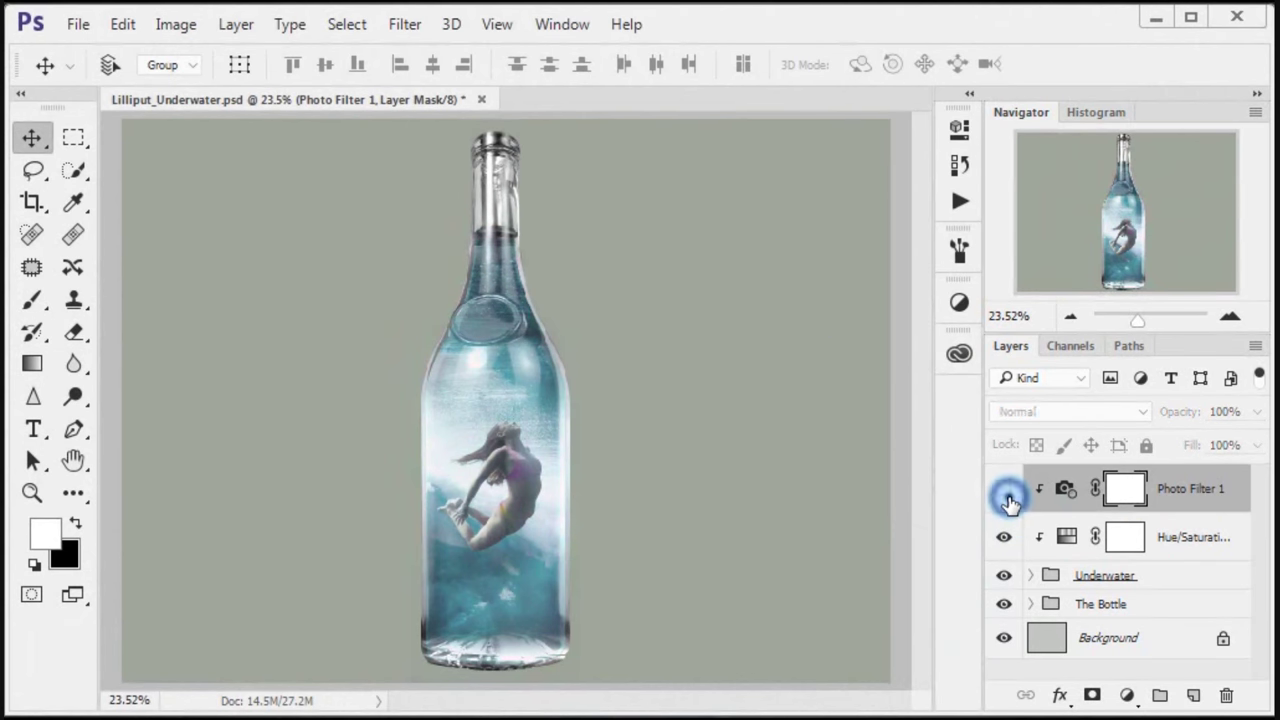
{"action": "left_click", "coordinate": [1004, 490]}
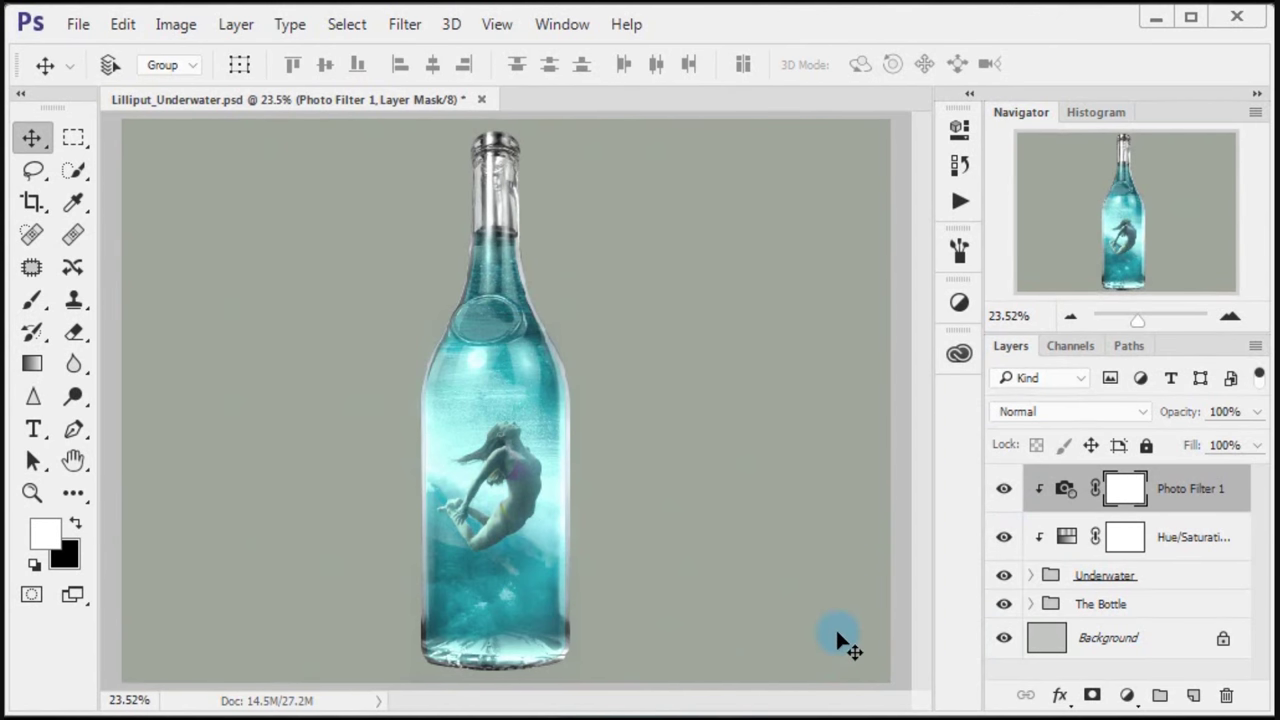